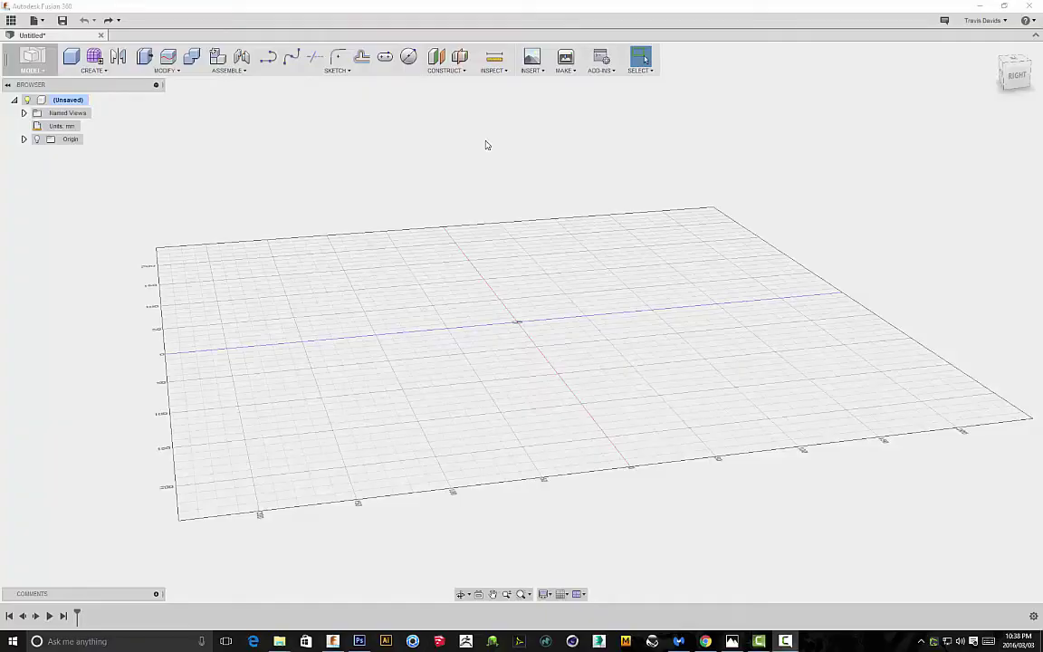
{"action": "middle_click_drag", "start_coordinate": [611, 371], "coordinate": [549, 318], "text": "shift"}
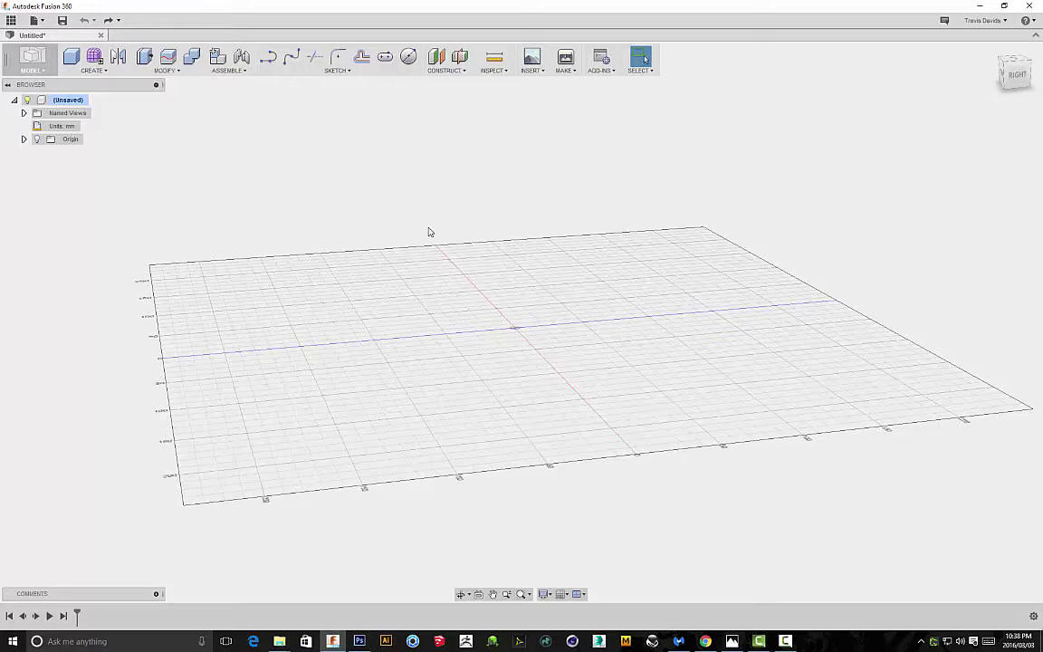
{"action": "middle_click_drag", "start_coordinate": [593, 334], "coordinate": [509, 329], "text": "shift"}
{"action": "middle_click_drag", "start_coordinate": [509, 330], "coordinate": [391, 354]}
{"action": "scroll", "coordinate": [477, 347], "scroll_direction": "up", "scroll_amount": 3}
{"action": "scroll", "coordinate": [457, 372], "scroll_direction": "down", "scroll_amount": 4}
{"action": "middle_click_drag", "start_coordinate": [410, 277], "coordinate": [451, 344], "text": "shift"}
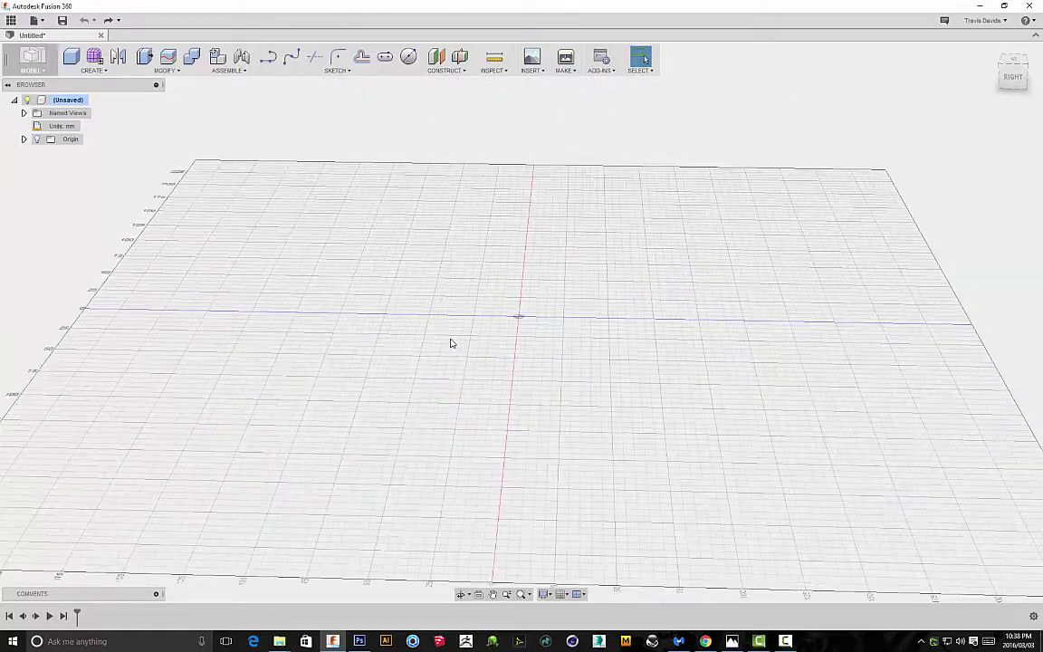
{"action": "middle_click_drag", "start_coordinate": [348, 161], "coordinate": [359, 181], "text": "shift"}
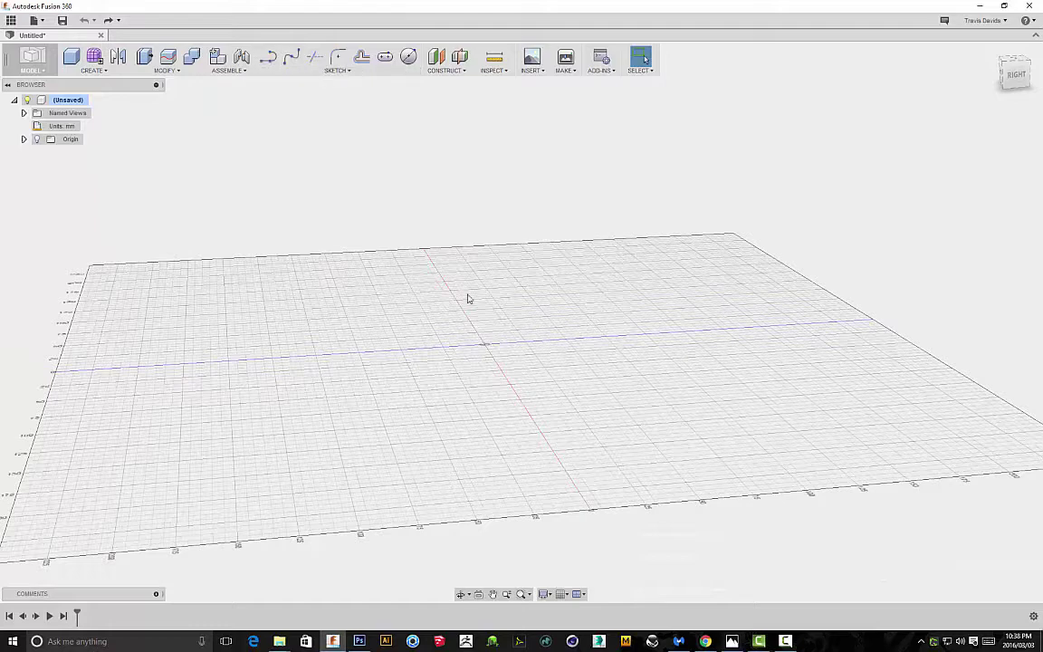
{"action": "middle_click_drag", "start_coordinate": [312, 167], "coordinate": [317, 179], "text": "shift"}
{"action": "scroll", "coordinate": [385, 341], "scroll_direction": "up", "scroll_amount": 3}
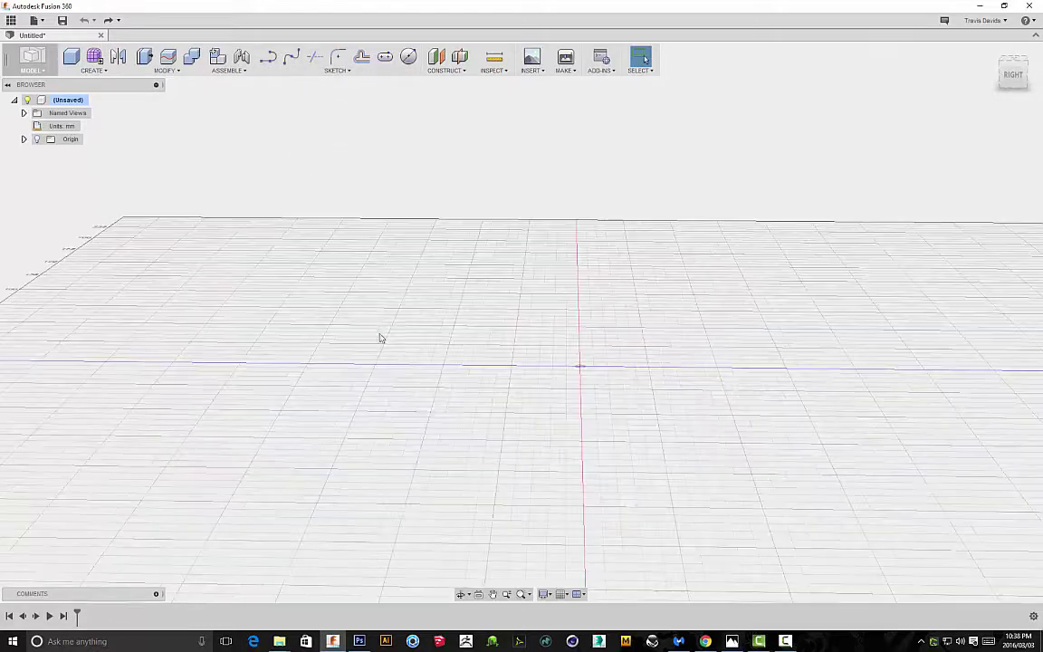
{"action": "middle_click_drag", "start_coordinate": [480, 252], "coordinate": [428, 244], "text": "shift"}
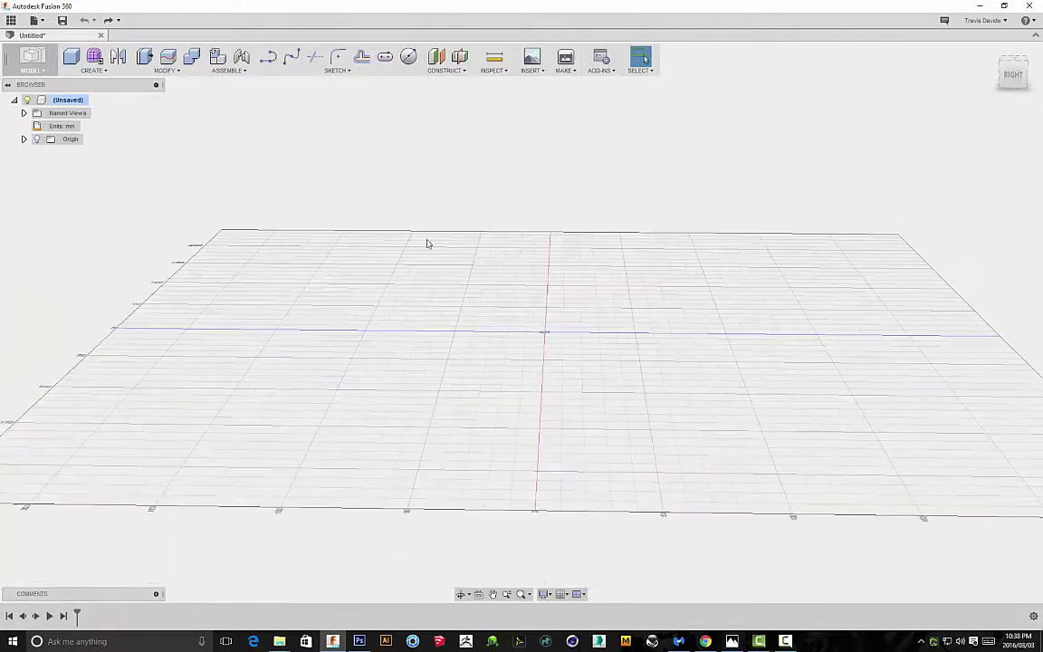
{"action": "left_click", "coordinate": [100, 71]}
{"action": "middle_click_drag", "start_coordinate": [539, 273], "coordinate": [500, 348], "text": "shift"}
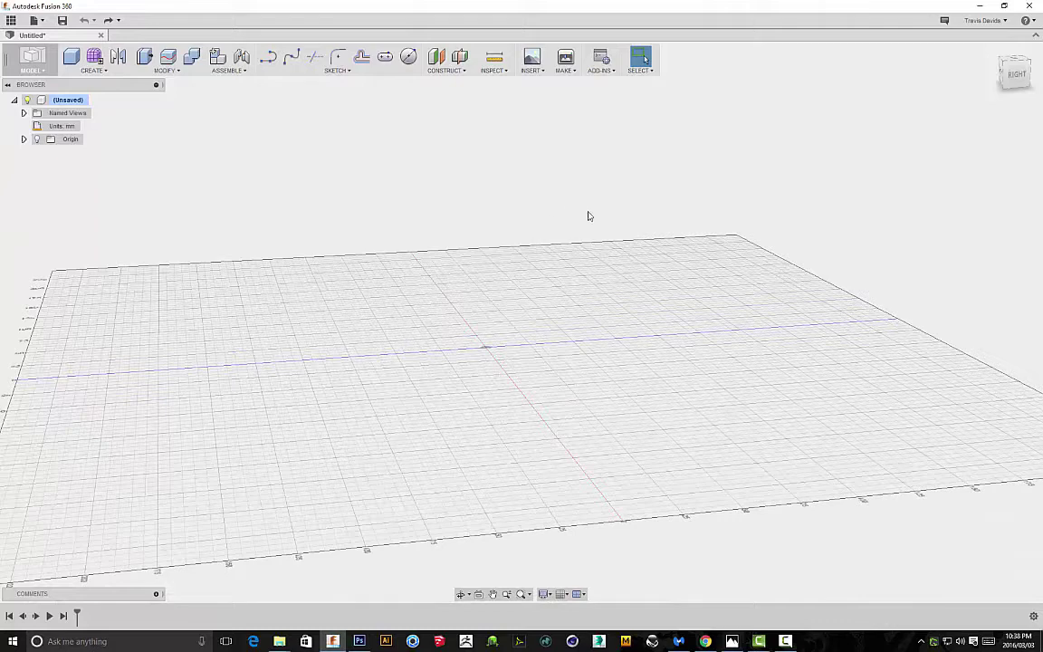
{"action": "scroll", "coordinate": [541, 219], "scroll_direction": "up", "scroll_amount": 4}
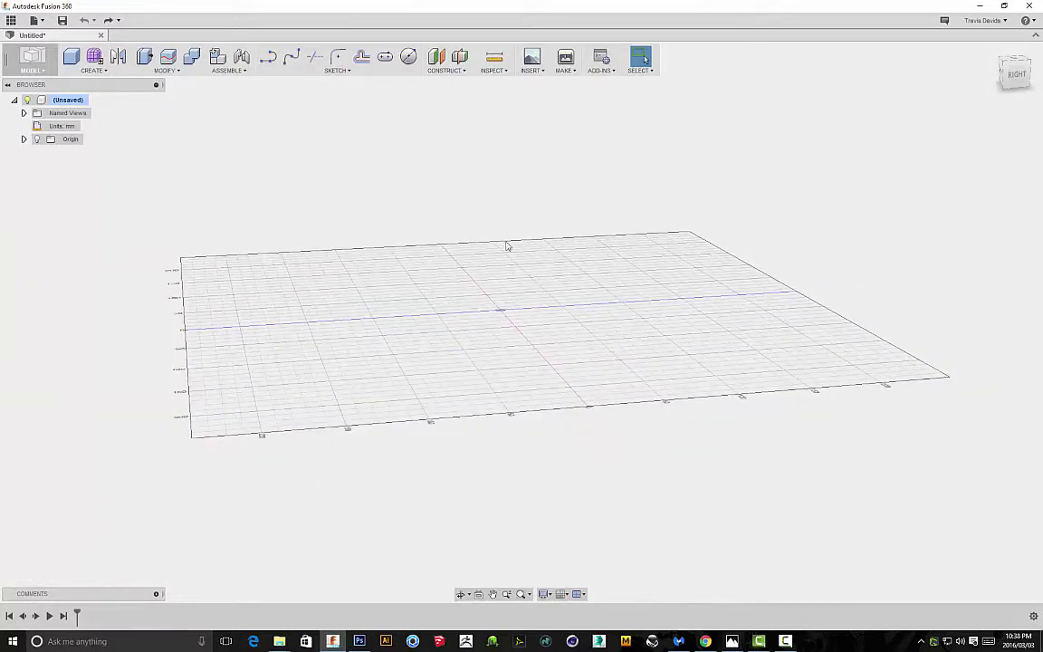
{"action": "scroll", "coordinate": [529, 331], "scroll_direction": "down", "scroll_amount": 6}
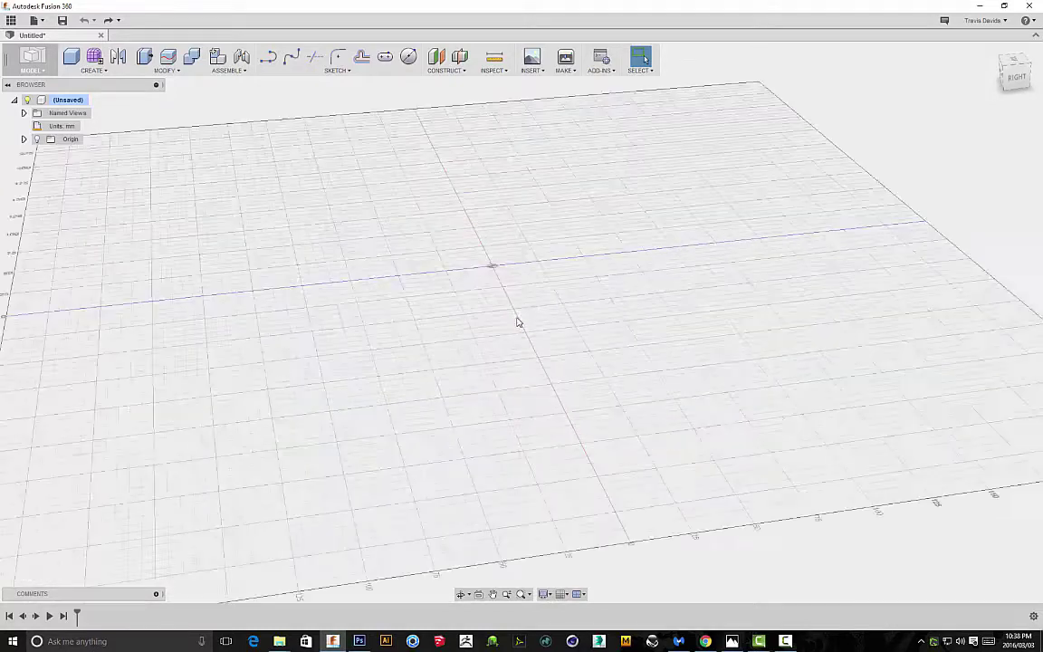
{"action": "scroll", "coordinate": [477, 278], "scroll_direction": "up", "scroll_amount": 5}
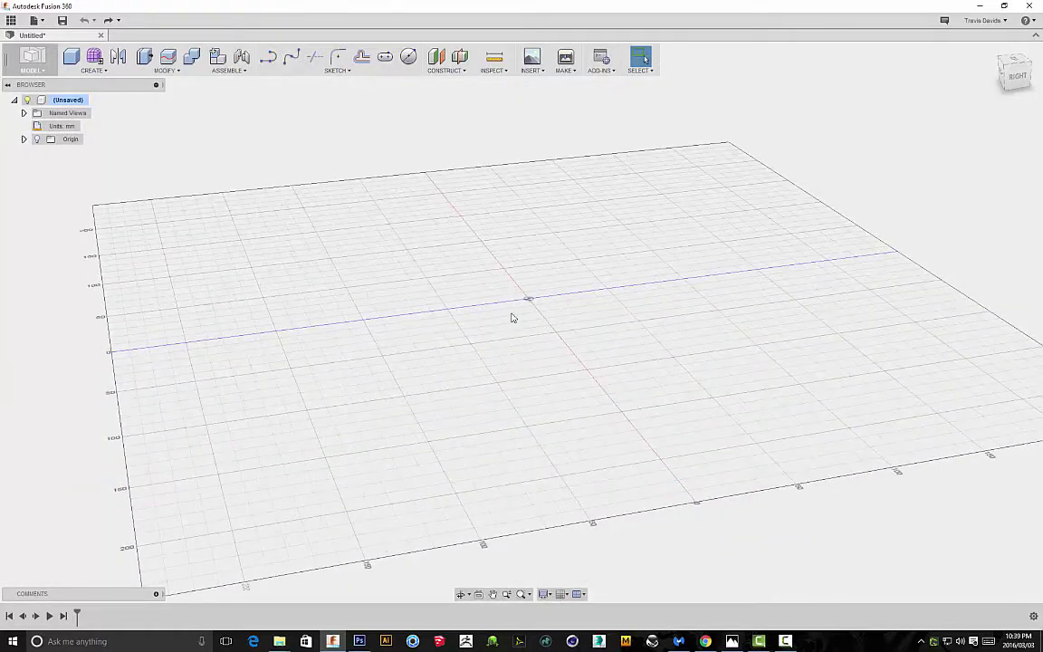
{"action": "middle_click_drag", "start_coordinate": [649, 185], "coordinate": [339, 108], "text": "shift"}
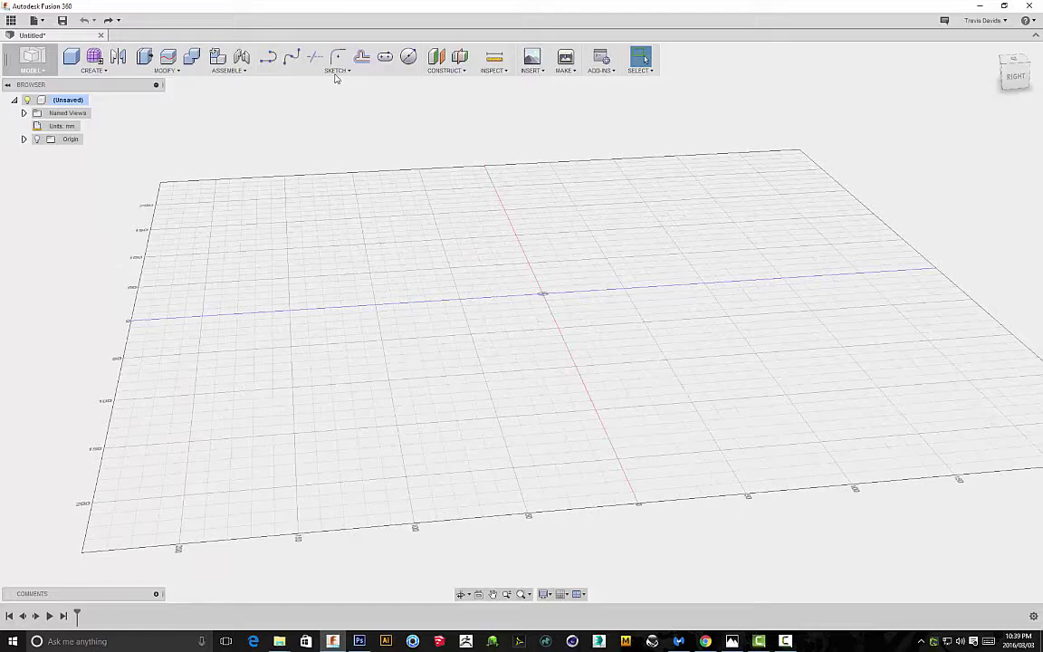
Sketch an open four-point S-shaped spline on the vertical right-view plane, starting on the horizontal axis about 50 mm from the origin, and finish the sketch.
{"action": "left_click", "coordinate": [329, 73]}
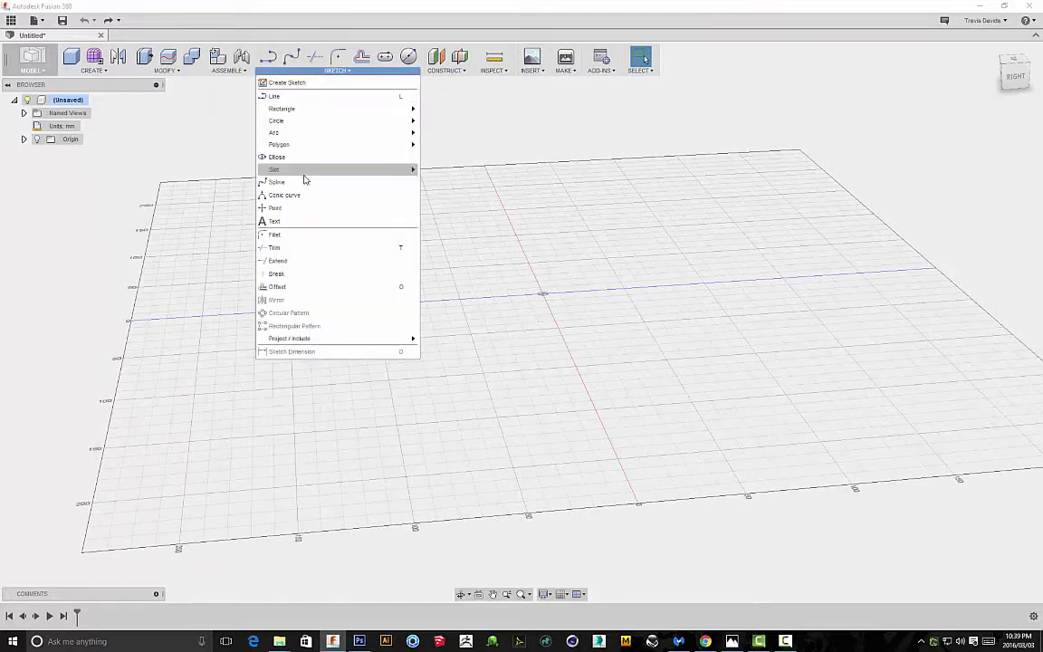
{"action": "left_click", "coordinate": [275, 182]}
{"action": "left_click", "coordinate": [500, 274]}
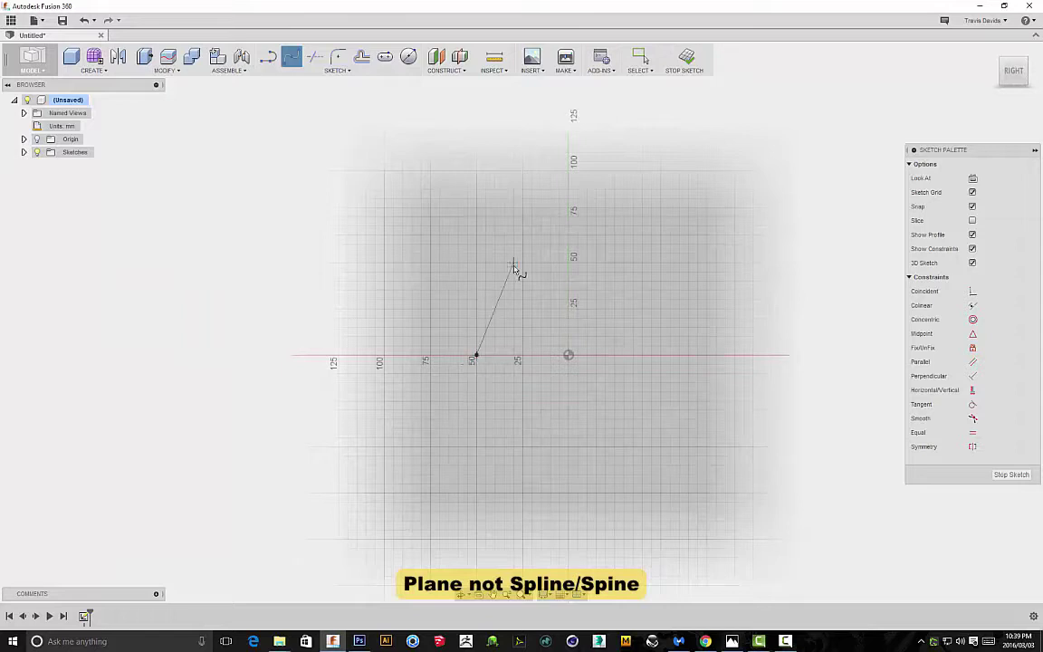
{"action": "left_click", "coordinate": [651, 198]}
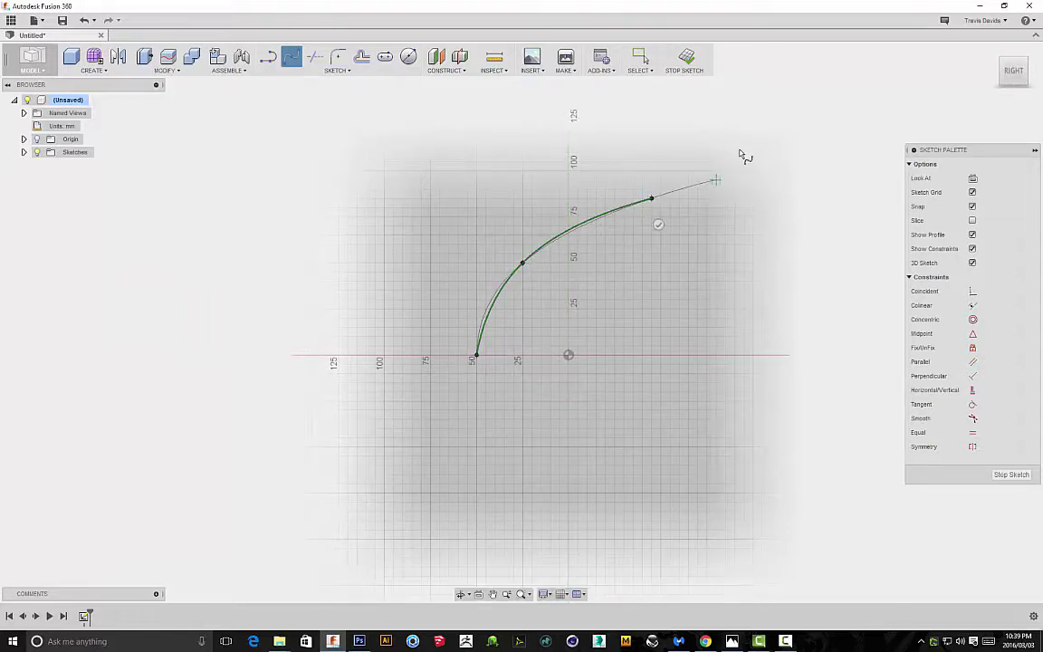
{"action": "left_click", "coordinate": [761, 80]}
{"action": "right_click", "coordinate": [807, 79]}
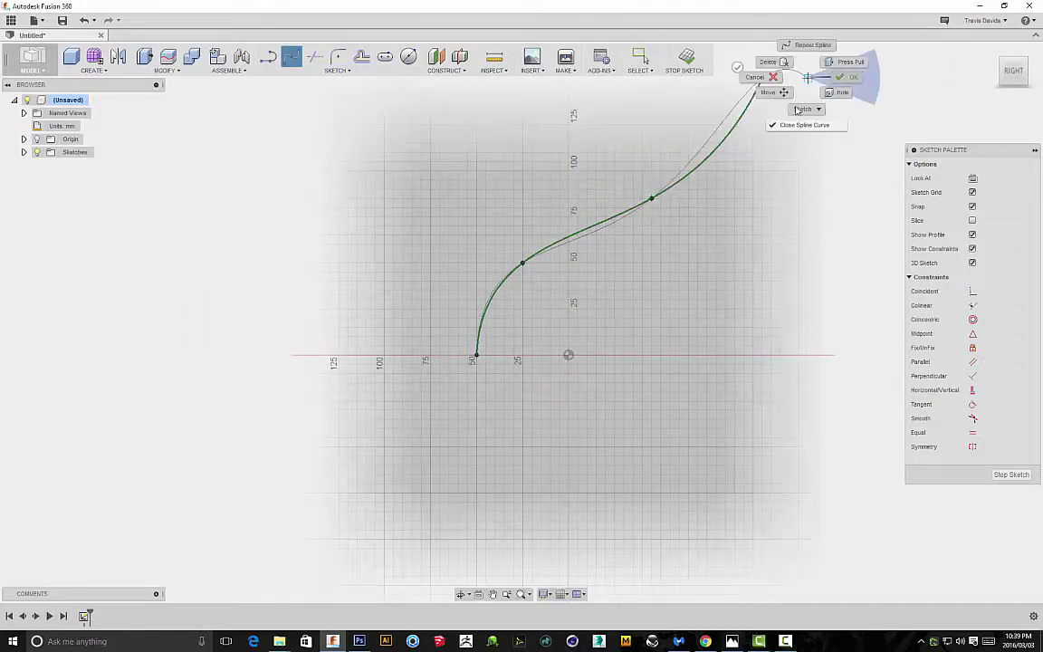
{"action": "left_click", "coordinate": [844, 82]}
{"action": "scroll", "coordinate": [369, 183], "scroll_direction": "down", "scroll_amount": 2}
{"action": "left_click", "coordinate": [670, 61]}
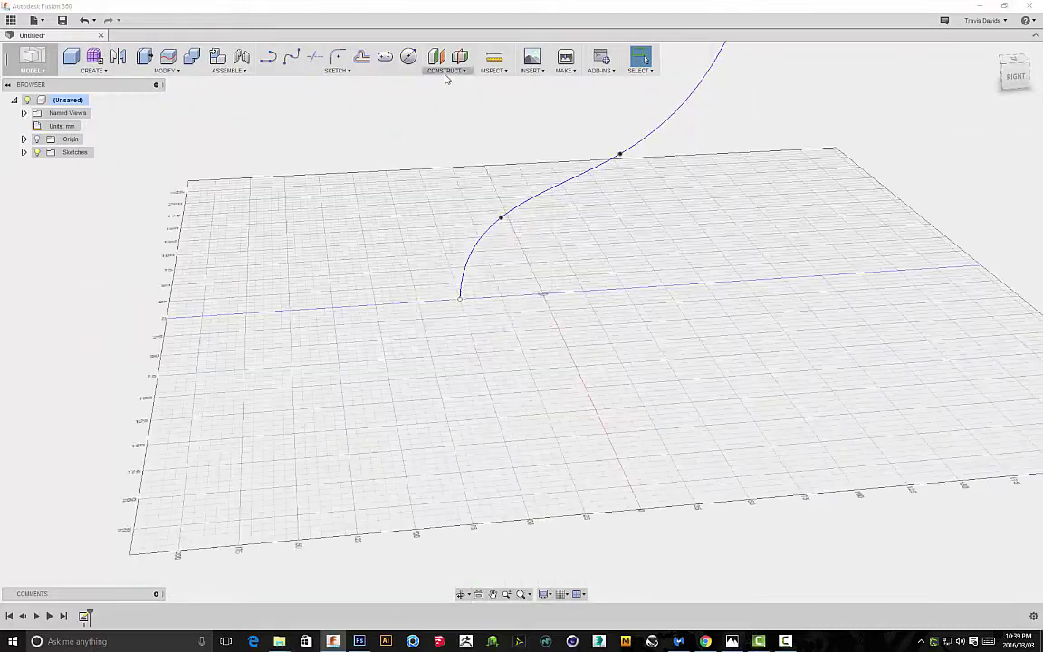
Create a plane along path on the spline, positioned at its lower end.
{"action": "left_click", "coordinate": [445, 70]}
{"action": "left_click", "coordinate": [460, 173]}
{"action": "left_click", "coordinate": [461, 286]}
{"action": "middle_click_drag", "start_coordinate": [575, 249], "coordinate": [629, 257], "text": "shift"}
{"action": "scroll", "coordinate": [439, 257], "scroll_direction": "up", "scroll_amount": 4}
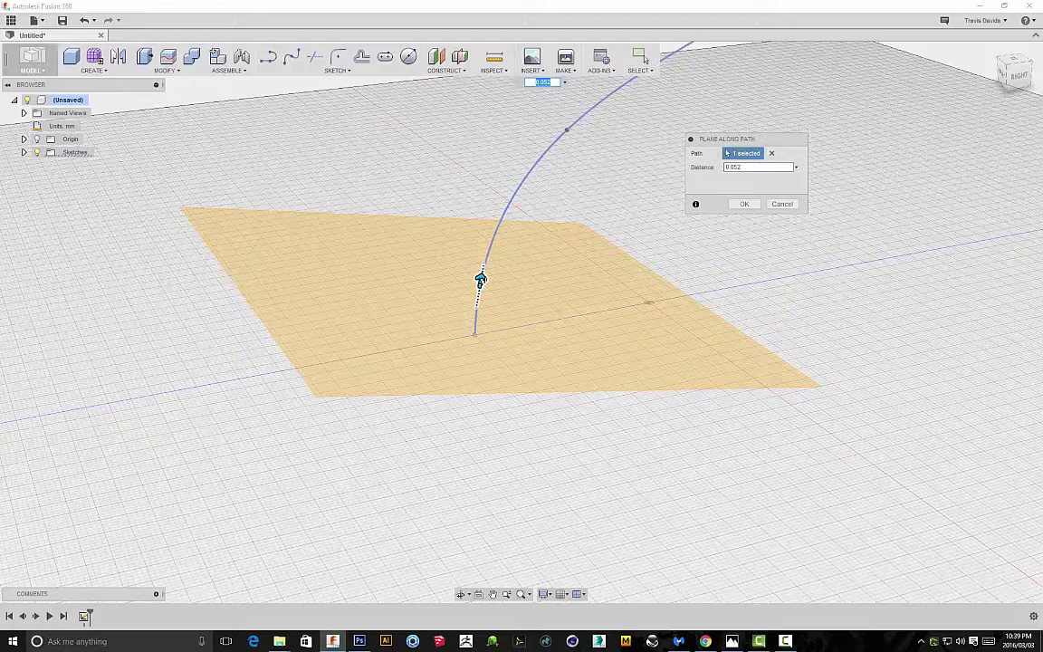
{"action": "left_click_drag", "start_coordinate": [480, 282], "coordinate": [471, 350]}
{"action": "left_click", "coordinate": [745, 204]}
Sketch a circle about 18 mm in diameter on the new plane, centred on the spline's lower endpoint, and finish the sketch.
{"action": "left_click", "coordinate": [409, 56]}
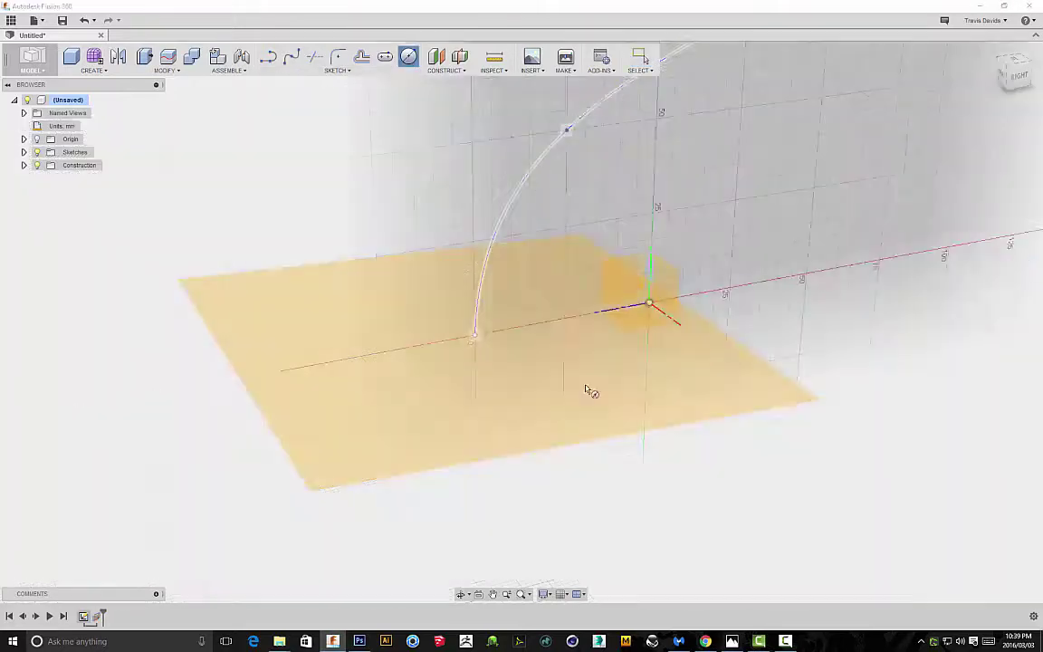
{"action": "left_click", "coordinate": [559, 373]}
{"action": "left_click", "coordinate": [652, 274]}
{"action": "left_click", "coordinate": [697, 275]}
{"action": "key", "text": "Escape"}
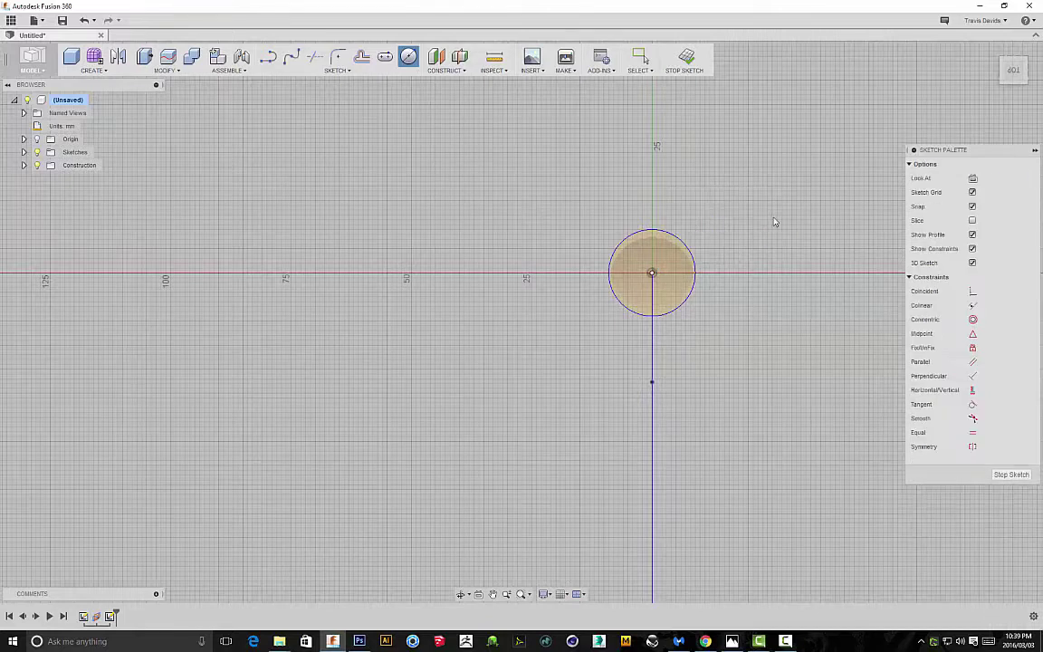
{"action": "left_click", "coordinate": [687, 57]}
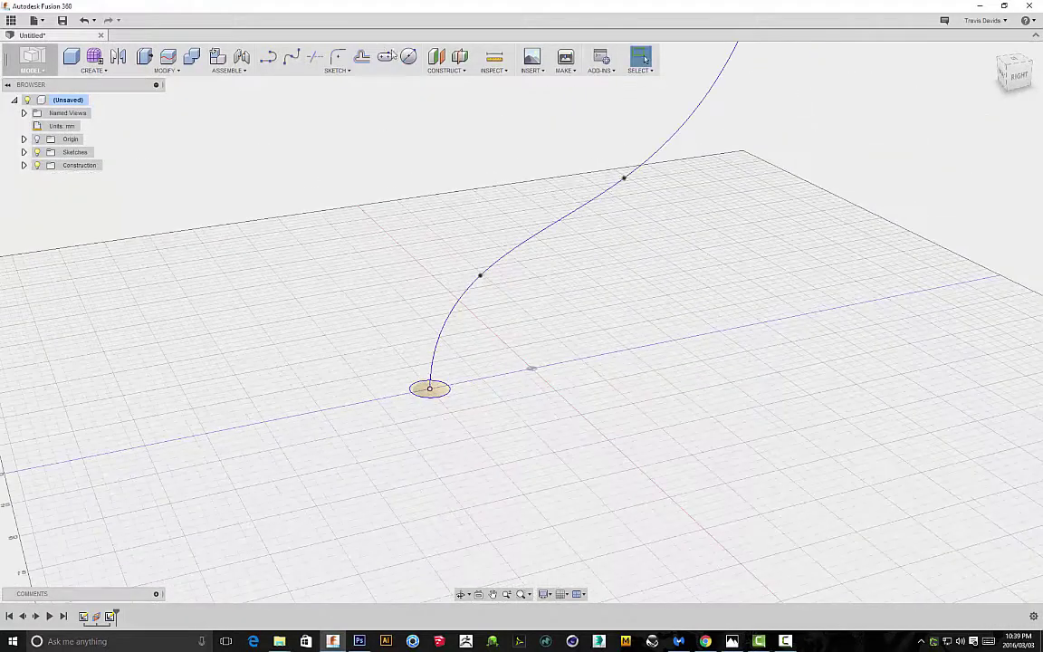
Create a second plane along path at the spline's upper end, with a distance of 1.00.
{"action": "left_click", "coordinate": [448, 70]}
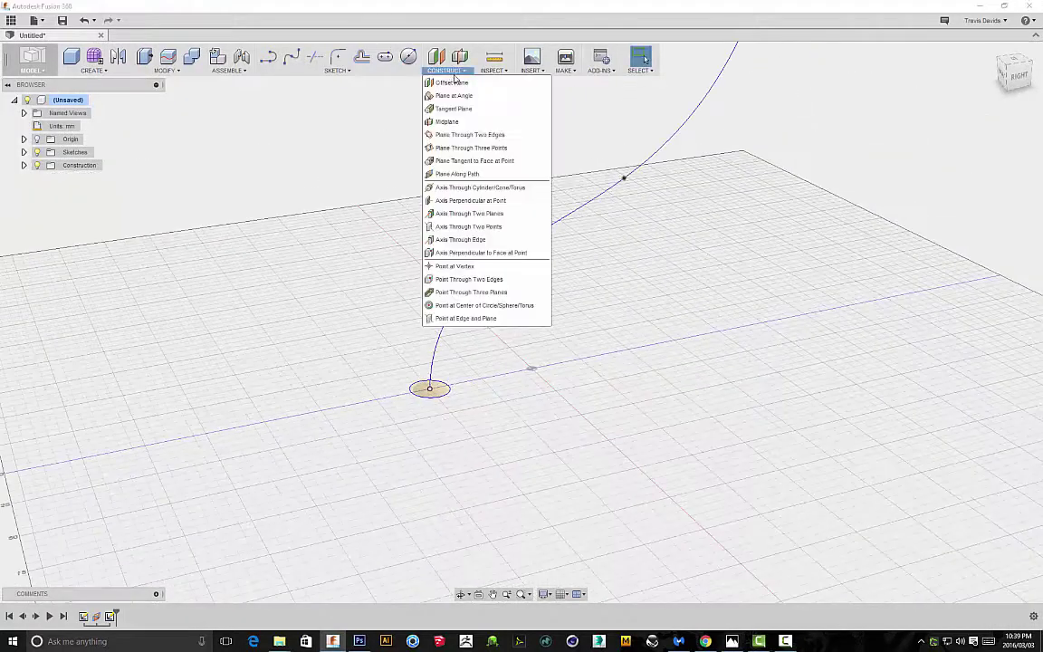
{"action": "left_click", "coordinate": [458, 173]}
{"action": "left_click", "coordinate": [568, 217]}
{"action": "scroll", "coordinate": [417, 380], "scroll_direction": "down", "scroll_amount": 3}
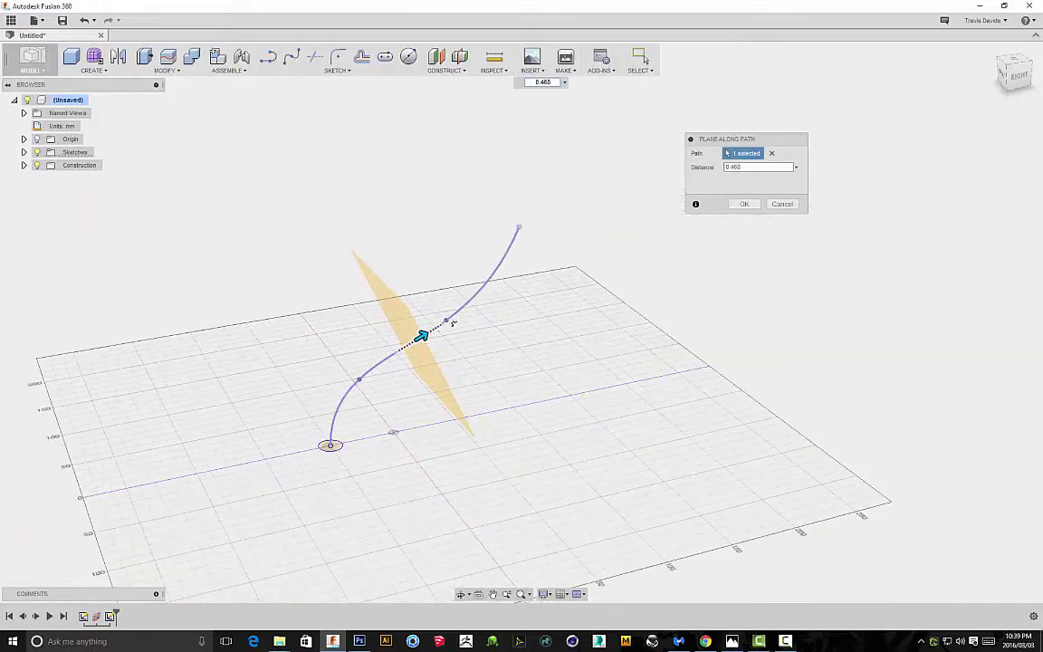
{"action": "left_click_drag", "start_coordinate": [436, 333], "coordinate": [544, 216]}
{"action": "middle_click_drag", "start_coordinate": [558, 309], "coordinate": [730, 190], "text": "shift"}
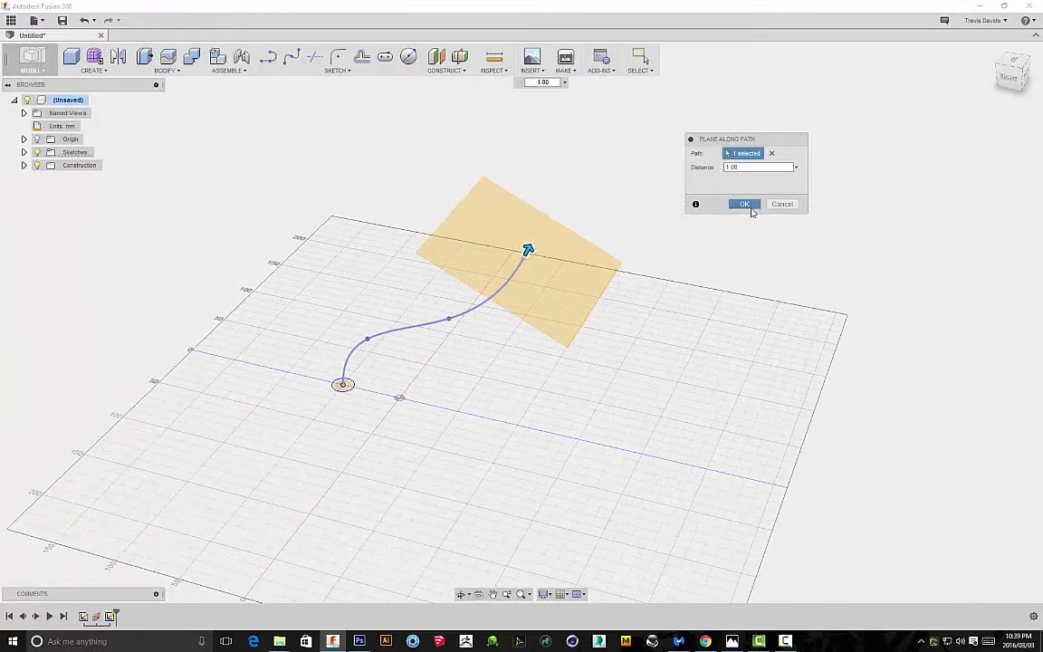
{"action": "left_click", "coordinate": [744, 203]}
Sketch a center rectangle about 20 by 20 mm on the upper plane, centred on the spline's endpoint, and finish the sketch.
{"action": "scroll", "coordinate": [510, 277], "scroll_direction": "up", "scroll_amount": 3}
{"action": "left_click", "coordinate": [337, 69]}
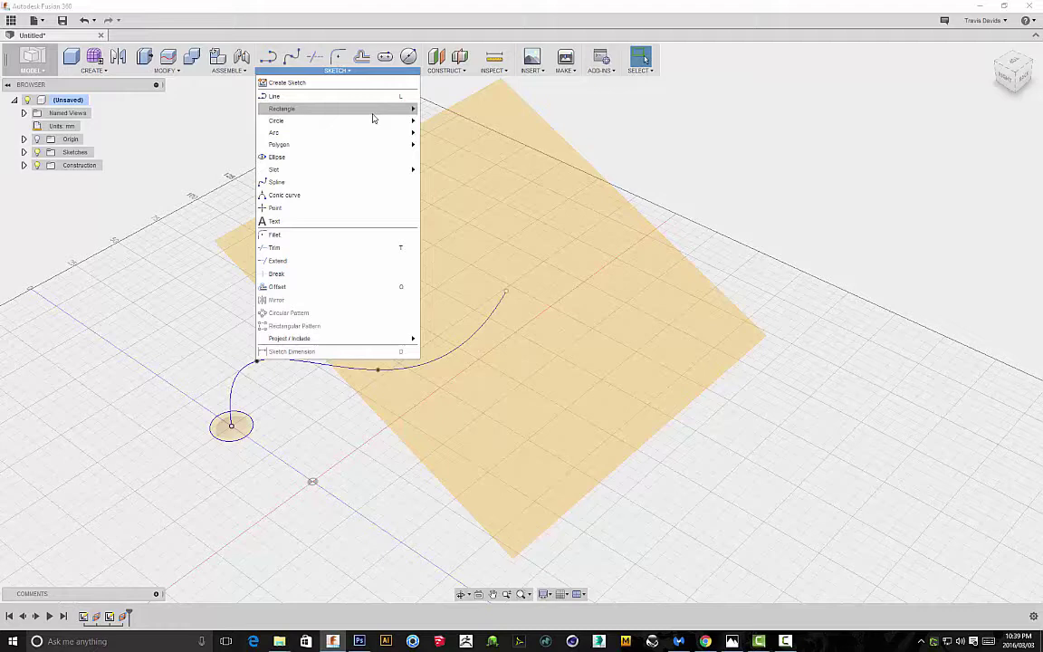
{"action": "mouse_move", "coordinate": [380, 109]}
{"action": "left_click", "coordinate": [439, 134]}
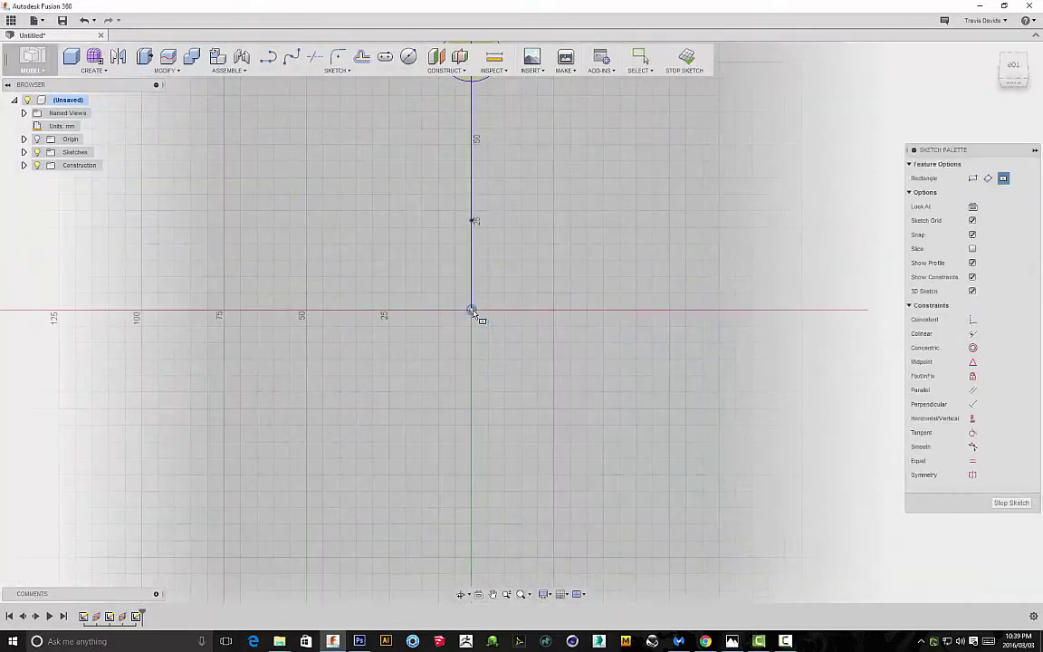
{"action": "left_click", "coordinate": [471, 310]}
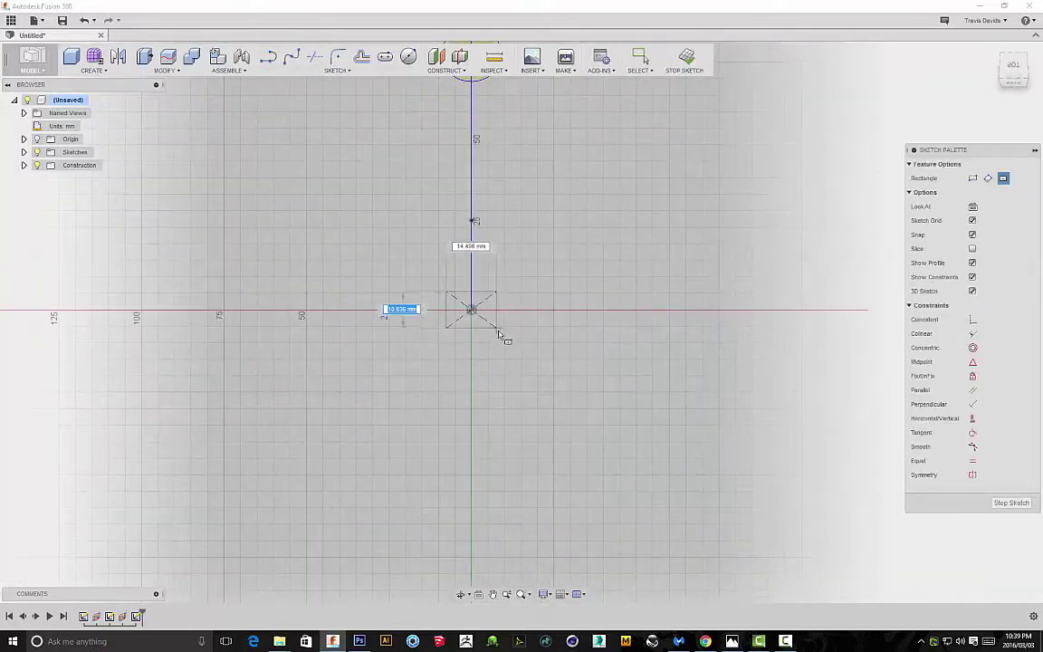
{"action": "left_click", "coordinate": [503, 344]}
{"action": "right_click", "coordinate": [548, 289]}
{"action": "left_click", "coordinate": [588, 290]}
{"action": "scroll", "coordinate": [606, 313], "scroll_direction": "down", "scroll_amount": 2}
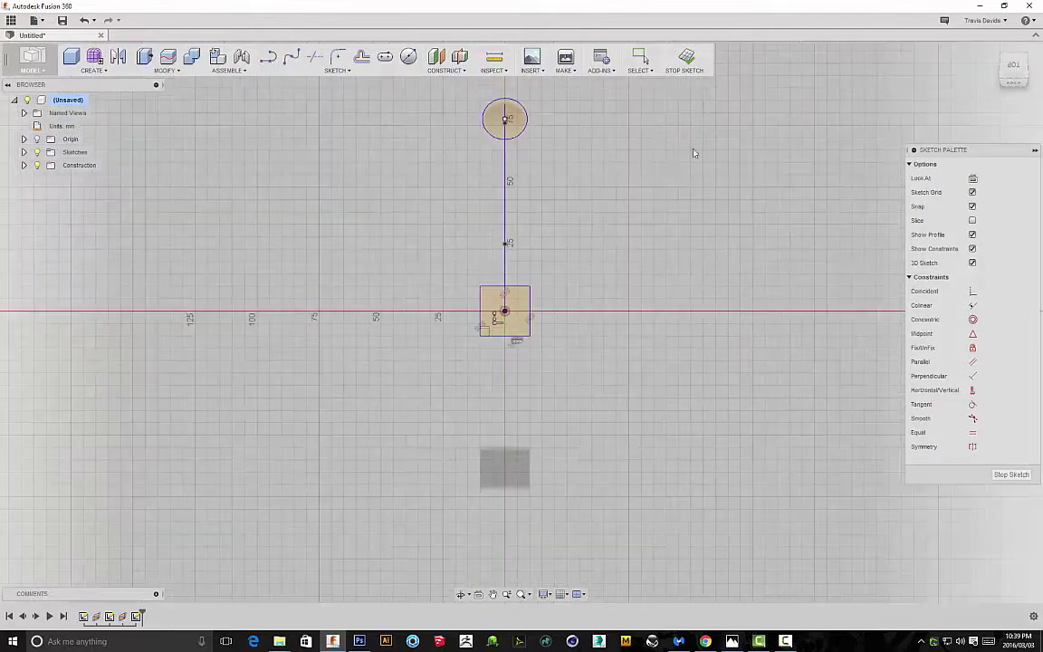
{"action": "left_click", "coordinate": [692, 67]}
Examine the spline and its circle and rectangle end profiles from several angles.
{"action": "mouse_move", "coordinate": [530, 335]}
{"action": "middle_mouse_down", "text": "shift"}
{"action": "mouse_move", "coordinate": [584, 329]}
{"action": "mouse_move", "coordinate": [638, 259]}
{"action": "mouse_move", "coordinate": [421, 387]}
{"action": "mouse_move", "coordinate": [510, 392]}
{"action": "mouse_move", "coordinate": [496, 383]}
{"action": "mouse_move", "coordinate": [562, 316]}
{"action": "mouse_move", "coordinate": [502, 366]}
{"action": "mouse_move", "coordinate": [484, 418]}
{"action": "middle_mouse_up", "text": "shift"}
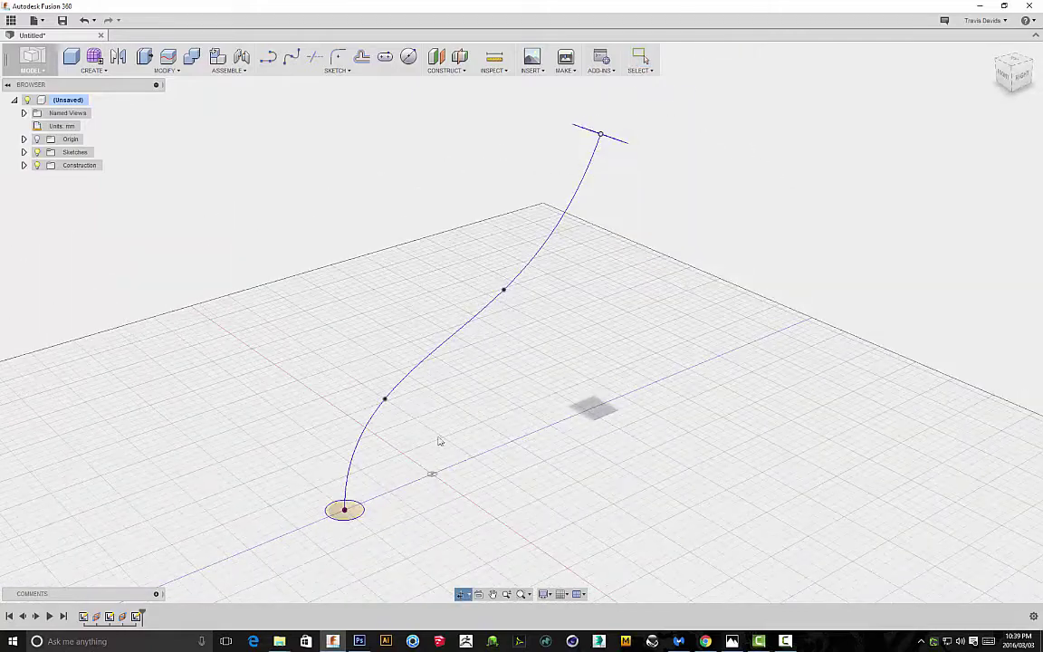
{"action": "middle_click_drag", "start_coordinate": [416, 454], "coordinate": [382, 425], "text": "shift"}
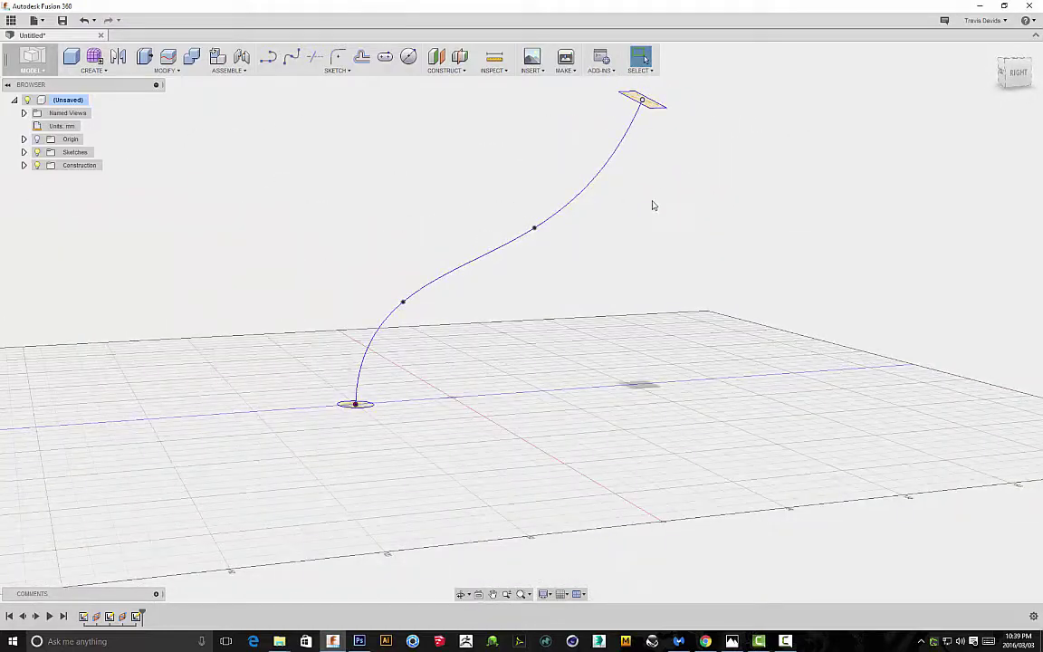
{"action": "middle_click_drag", "start_coordinate": [653, 205], "coordinate": [738, 175], "text": "shift"}
{"action": "scroll", "coordinate": [531, 364], "scroll_direction": "down", "scroll_amount": 1}
{"action": "scroll", "coordinate": [331, 394], "scroll_direction": "up", "scroll_amount": 5}
{"action": "middle_click_drag", "start_coordinate": [576, 361], "coordinate": [450, 437]}
{"action": "scroll", "coordinate": [450, 437], "scroll_direction": "down", "scroll_amount": 3}
{"action": "middle_click_drag", "start_coordinate": [522, 417], "coordinate": [452, 448]}
{"action": "middle_click_drag", "start_coordinate": [511, 332], "coordinate": [555, 335], "text": "shift"}
{"action": "middle_click_drag", "start_coordinate": [256, 447], "coordinate": [435, 371], "text": "shift"}
Start a Loft from the circle at the spline's lower end to the rectangle at its upper end.
{"action": "left_click", "coordinate": [100, 72]}
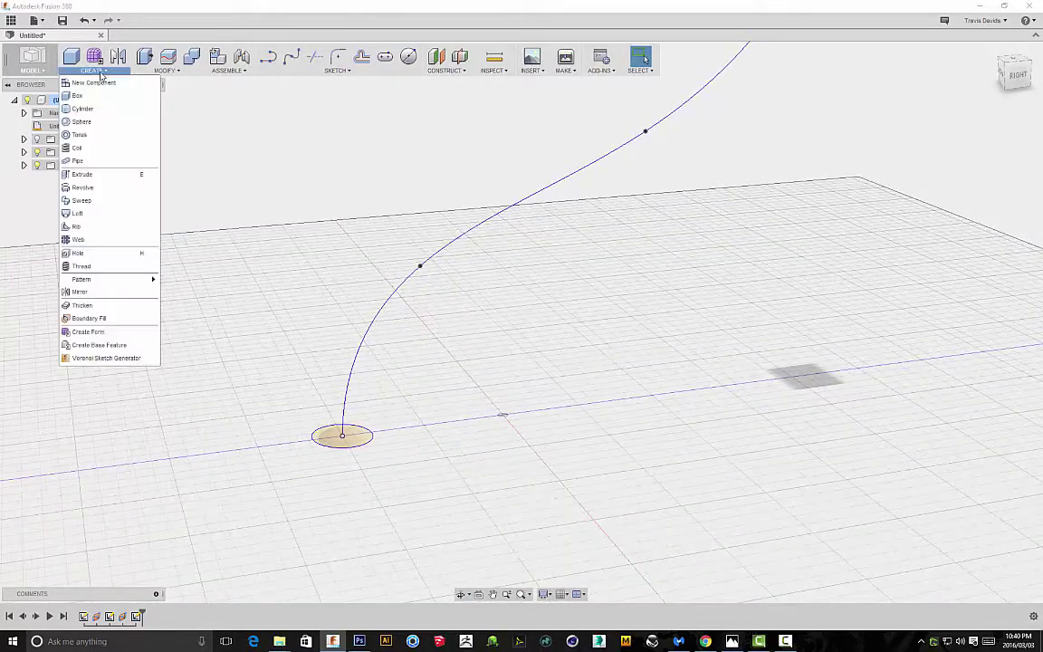
{"action": "left_click", "coordinate": [78, 212]}
{"action": "left_click", "coordinate": [356, 438]}
{"action": "middle_click_drag", "start_coordinate": [356, 438], "coordinate": [645, 198], "text": "shift"}
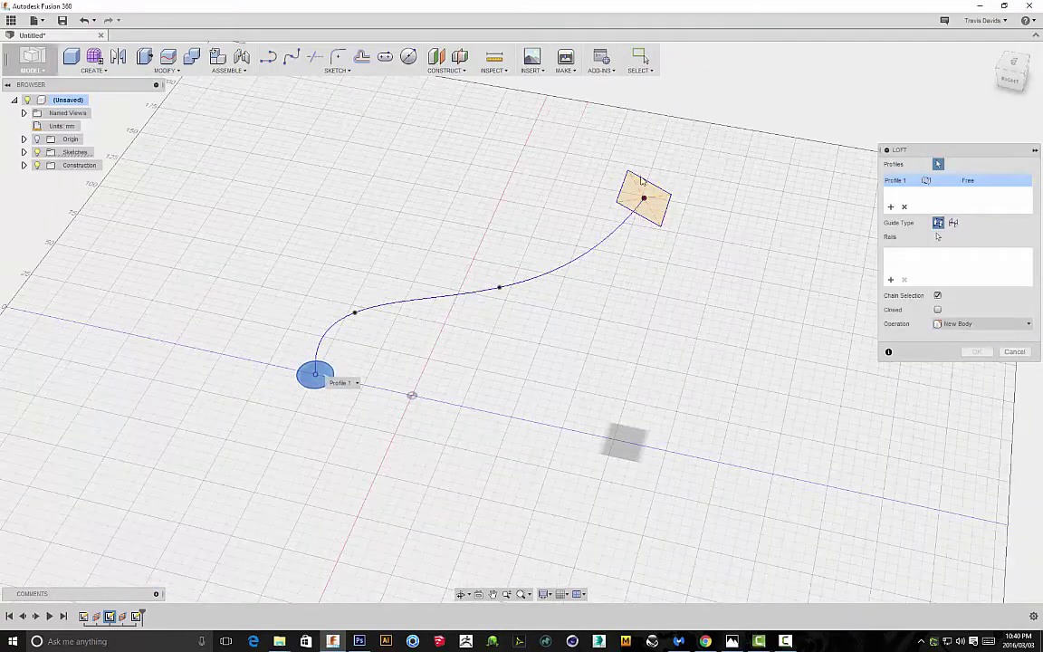
{"action": "left_click", "coordinate": [656, 209]}
Set the loft's guide type to Centerline and use the spline as the centerline.
{"action": "middle_click_drag", "start_coordinate": [571, 354], "coordinate": [587, 267], "text": "shift"}
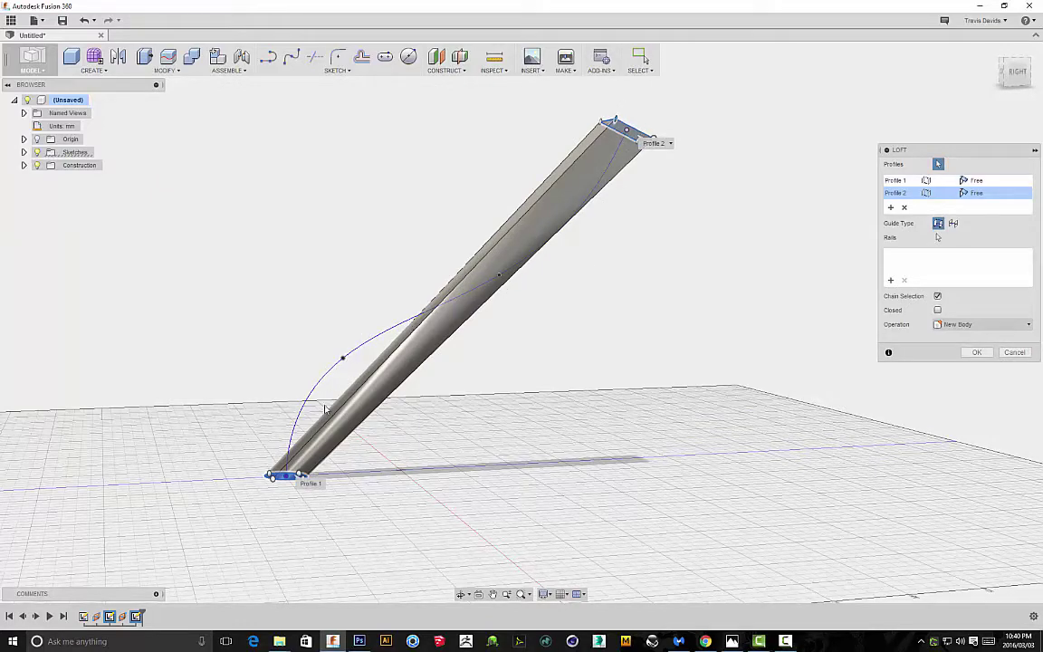
{"action": "middle_click_drag", "start_coordinate": [580, 327], "coordinate": [572, 352], "text": "shift"}
{"action": "middle_click_drag", "start_coordinate": [696, 251], "coordinate": [656, 257], "text": "shift"}
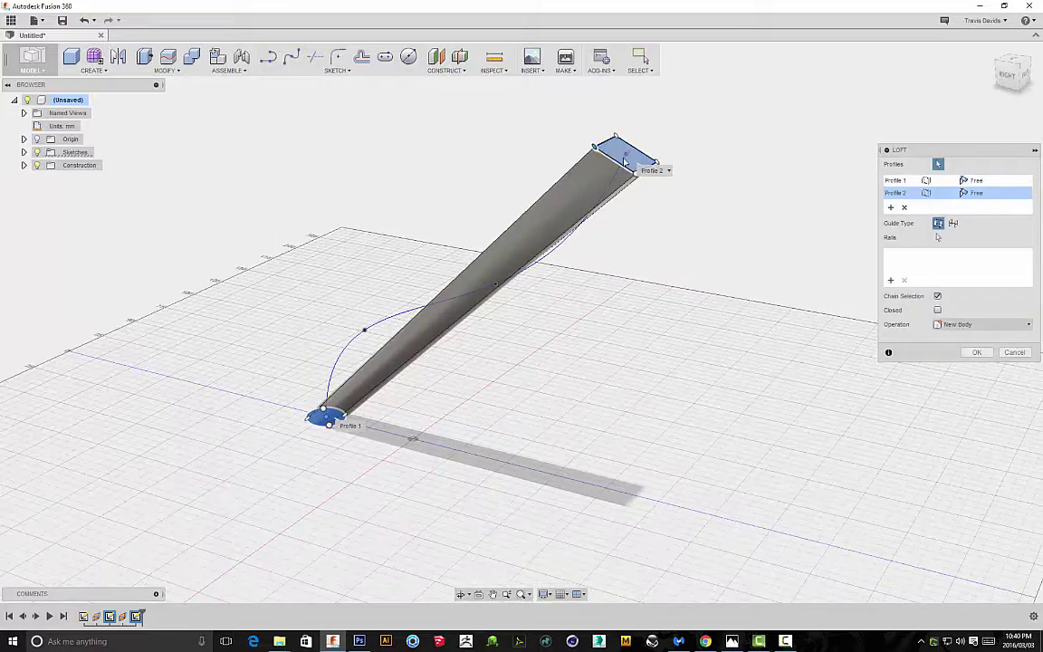
{"action": "middle_click_drag", "start_coordinate": [382, 415], "coordinate": [770, 317], "text": "shift"}
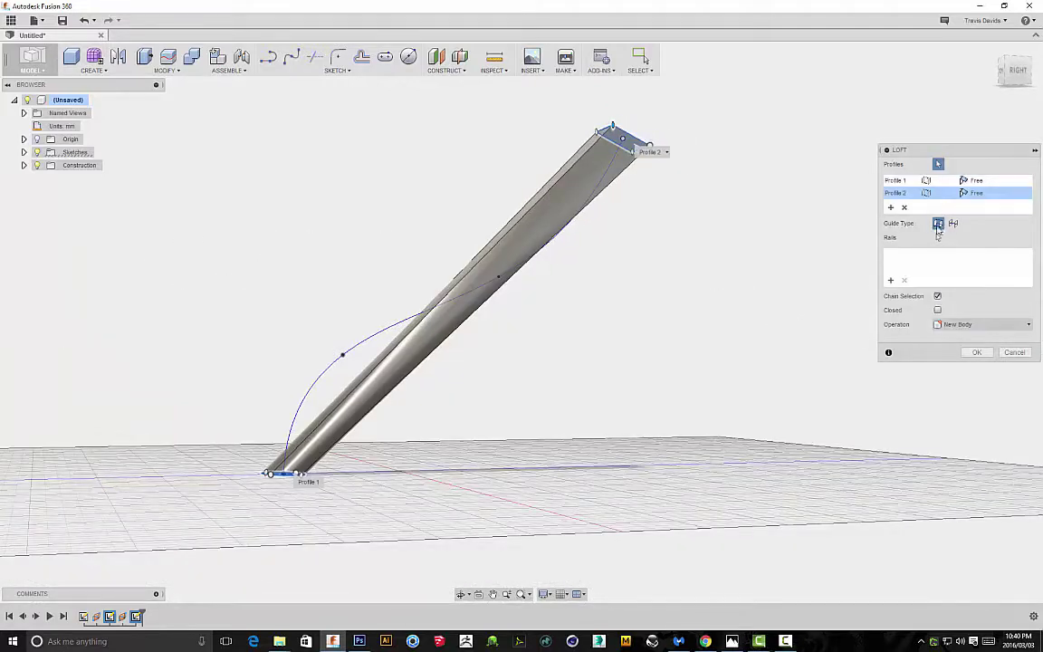
{"action": "left_click", "coordinate": [954, 223]}
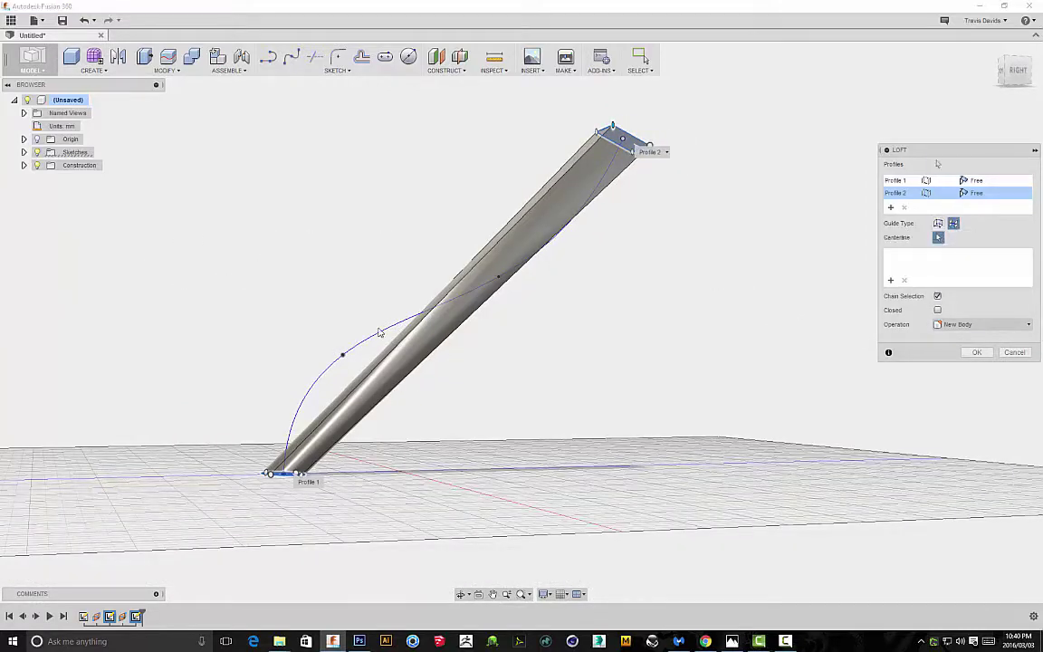
{"action": "left_click", "coordinate": [391, 328]}
{"action": "middle_click_drag", "start_coordinate": [594, 356], "coordinate": [599, 259], "text": "shift"}
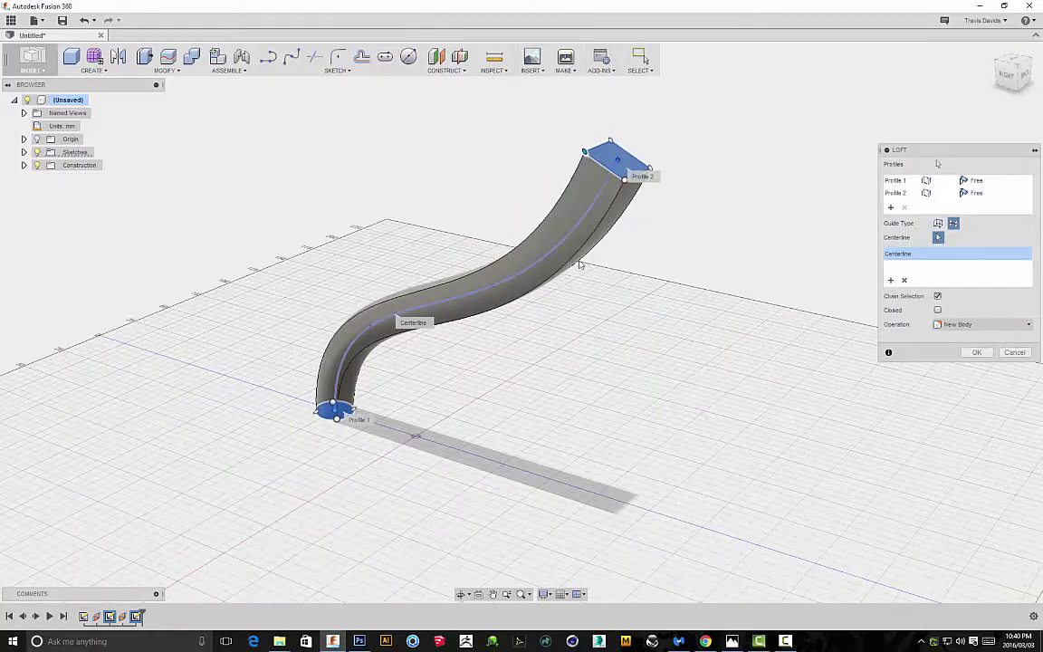
Create the centerline loft as a new body and examine its circle-to-rectangle shape from several angles.
{"action": "middle_click_drag", "start_coordinate": [552, 319], "coordinate": [553, 363], "text": "shift"}
{"action": "left_click", "coordinate": [977, 352]}
{"action": "middle_click_drag", "start_coordinate": [522, 426], "coordinate": [616, 371], "text": "shift"}
{"action": "middle_click_drag", "start_coordinate": [671, 350], "coordinate": [588, 379], "text": "shift"}
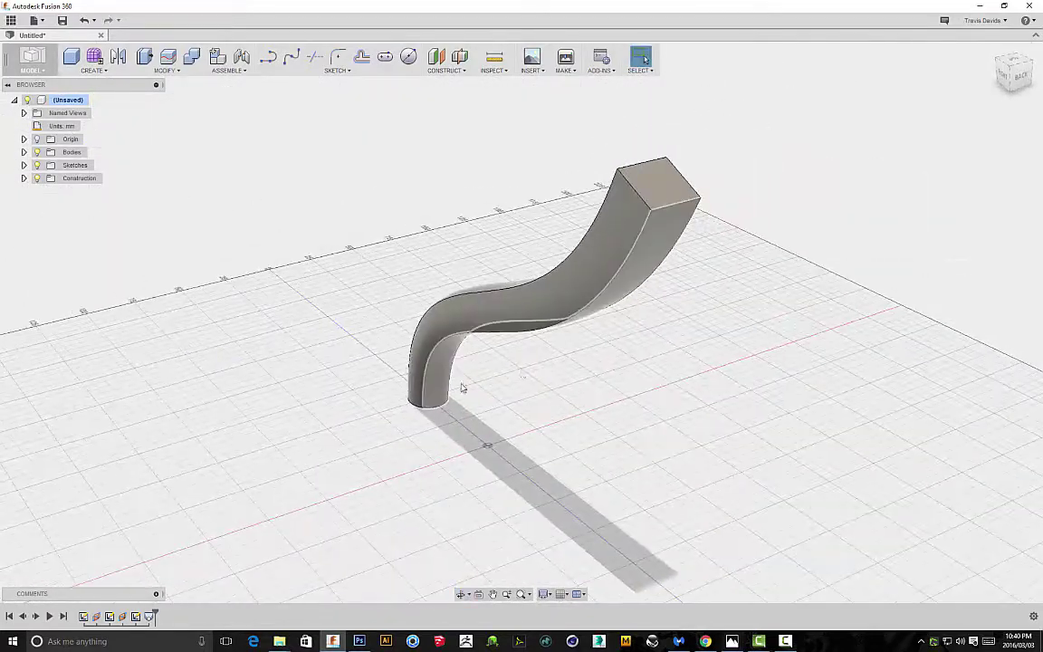
{"action": "middle_click_drag", "start_coordinate": [817, 217], "coordinate": [590, 322], "text": "shift"}
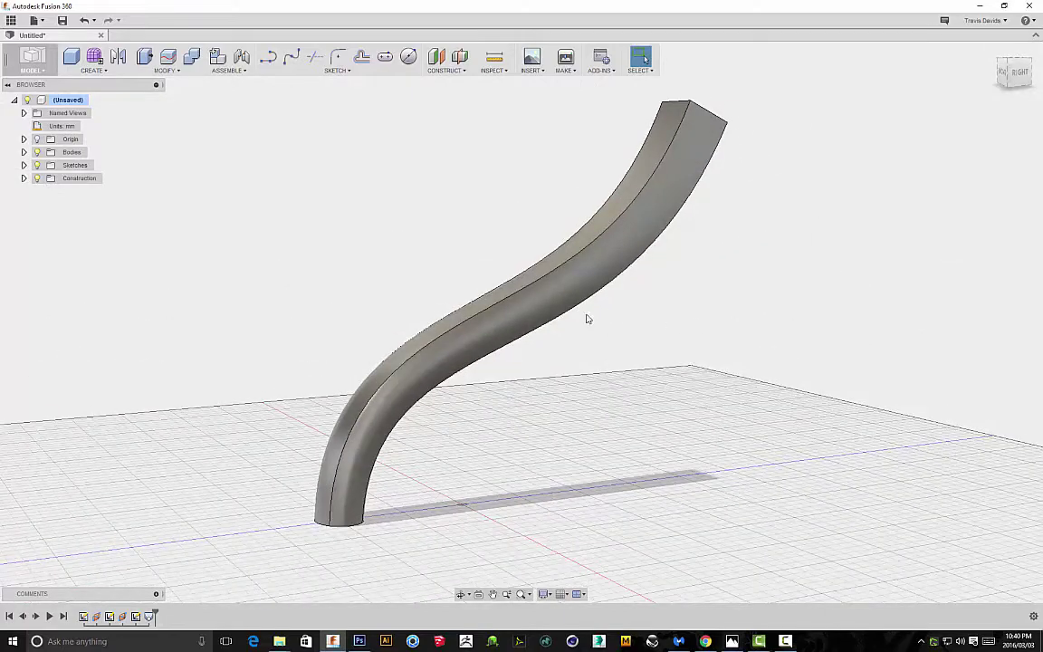
{"action": "middle_click_drag", "start_coordinate": [649, 304], "coordinate": [496, 317], "text": "shift"}
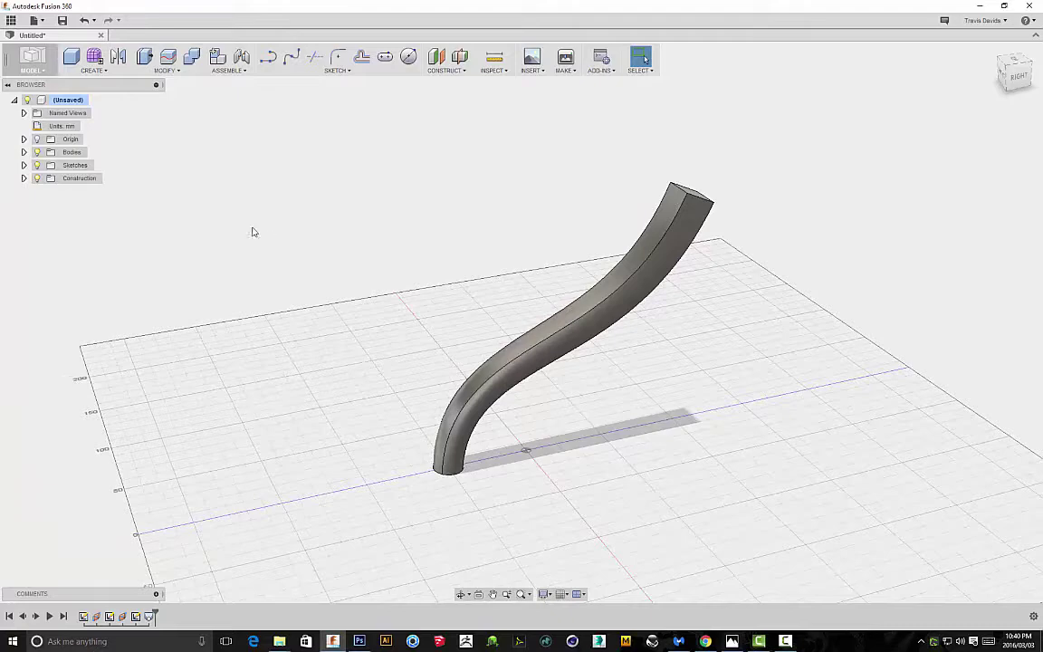
Hide all bodies to clear the workspace around the origin.
{"action": "left_click", "coordinate": [37, 153]}
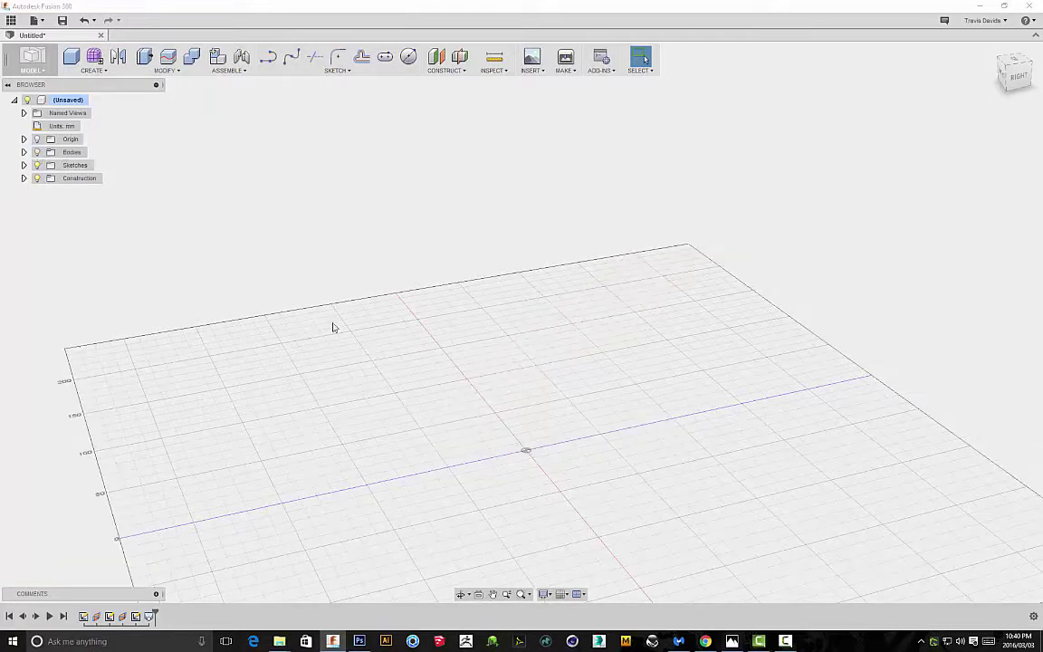
{"action": "scroll", "coordinate": [563, 334], "scroll_direction": "down", "scroll_amount": 1}
{"action": "mouse_move", "coordinate": [596, 383]}
{"action": "middle_mouse_down"}
{"action": "mouse_move", "coordinate": [621, 321]}
{"action": "mouse_move", "coordinate": [605, 346]}
{"action": "middle_mouse_up"}
{"action": "scroll", "coordinate": [547, 192], "scroll_direction": "down", "scroll_amount": 1}
{"action": "mouse_move", "coordinate": [614, 183]}
{"action": "middle_mouse_down"}
{"action": "mouse_move", "coordinate": [560, 315]}
{"action": "mouse_move", "coordinate": [575, 358]}
{"action": "middle_mouse_up"}
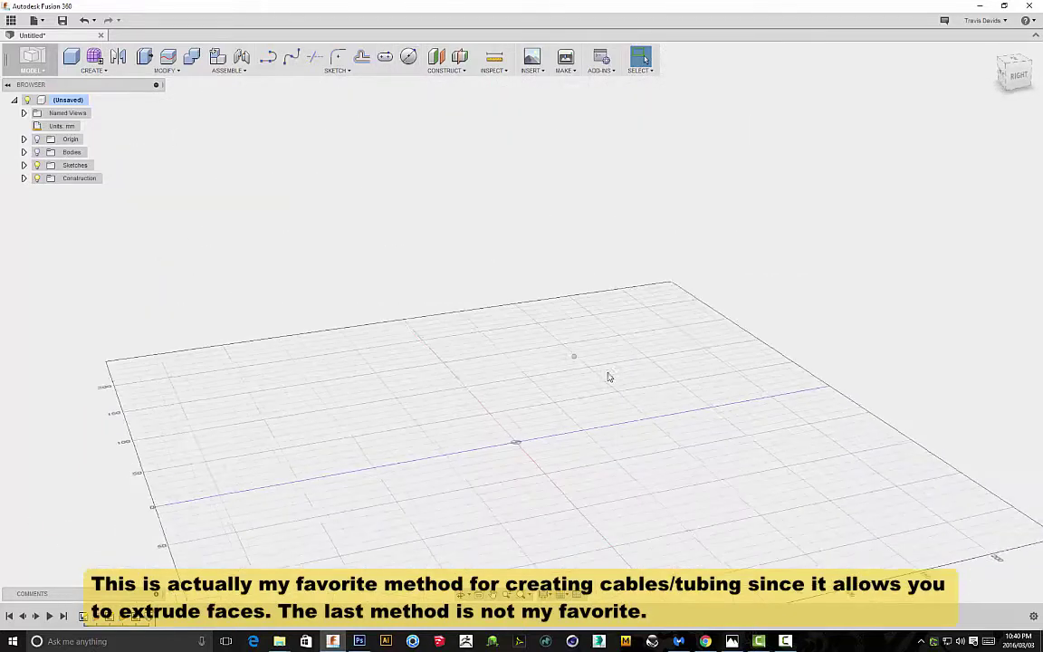
Sketch a circle about 8 mm in diameter on the horizontal ground plane, centred on the origin, and finish the sketch.
{"action": "left_click", "coordinate": [408, 56]}
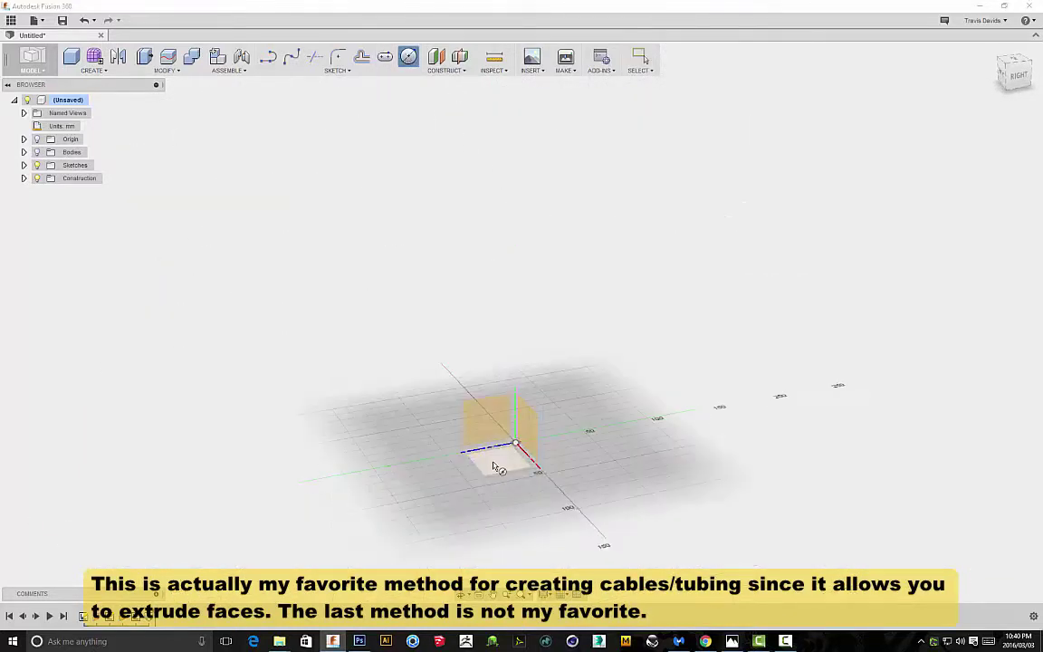
{"action": "left_click", "coordinate": [504, 466]}
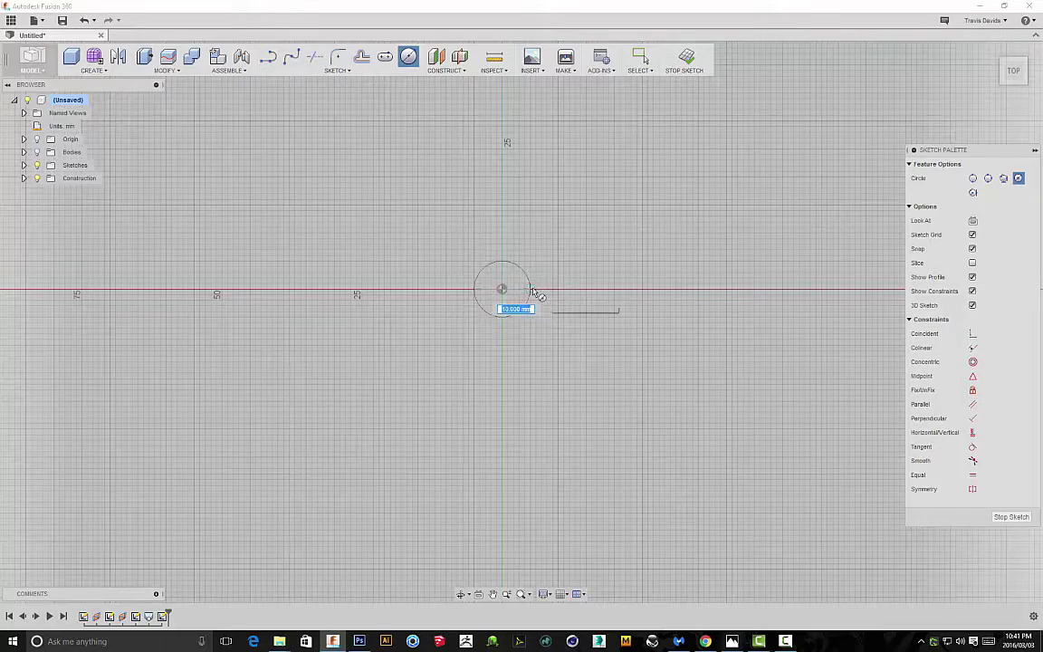
{"action": "scroll", "coordinate": [534, 295], "scroll_direction": "up", "scroll_amount": 3}
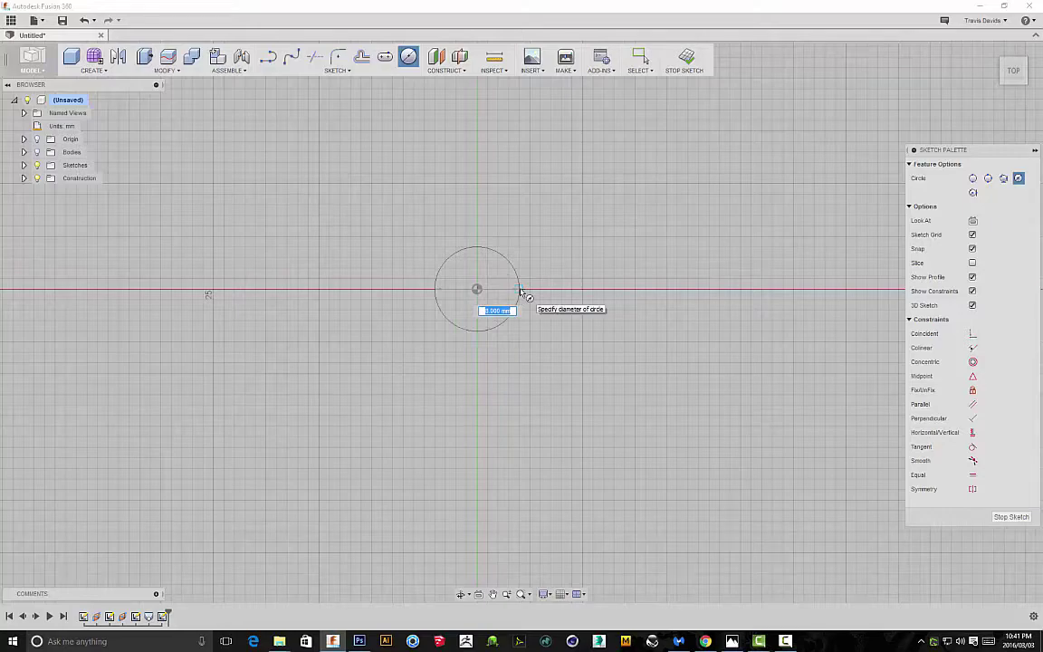
{"action": "left_click", "coordinate": [520, 291]}
{"action": "right_click", "coordinate": [550, 246]}
{"action": "left_click", "coordinate": [578, 249]}
Start an Extrude of the circle and pull it upward to about 1 mm.
{"action": "scroll", "coordinate": [580, 277], "scroll_direction": "down", "scroll_amount": 2}
{"action": "mouse_move", "coordinate": [581, 277]}
{"action": "middle_mouse_down", "text": "shift"}
{"action": "mouse_move", "coordinate": [588, 248]}
{"action": "mouse_move", "coordinate": [571, 221]}
{"action": "mouse_move", "coordinate": [624, 284]}
{"action": "middle_mouse_up", "text": "shift"}
{"action": "left_click", "coordinate": [531, 288]}
{"action": "right_click", "coordinate": [599, 296]}
{"action": "left_click", "coordinate": [535, 323]}
{"action": "left_click_drag", "start_coordinate": [487, 234], "coordinate": [488, 209]}
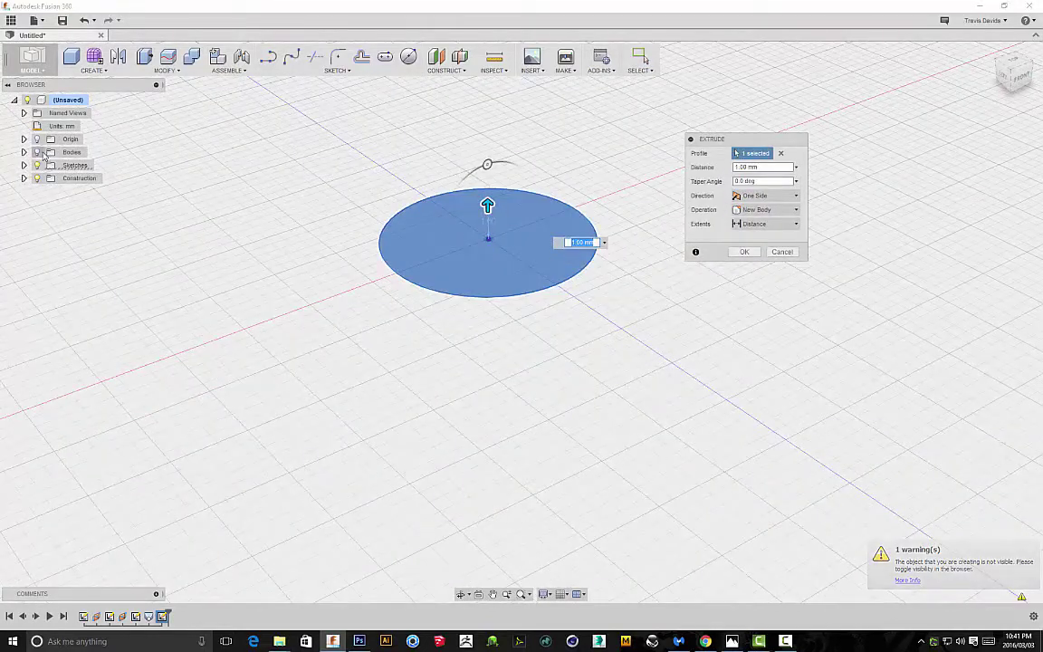
Show the bodies again and hide only the lofted body.
{"action": "left_click", "coordinate": [37, 153]}
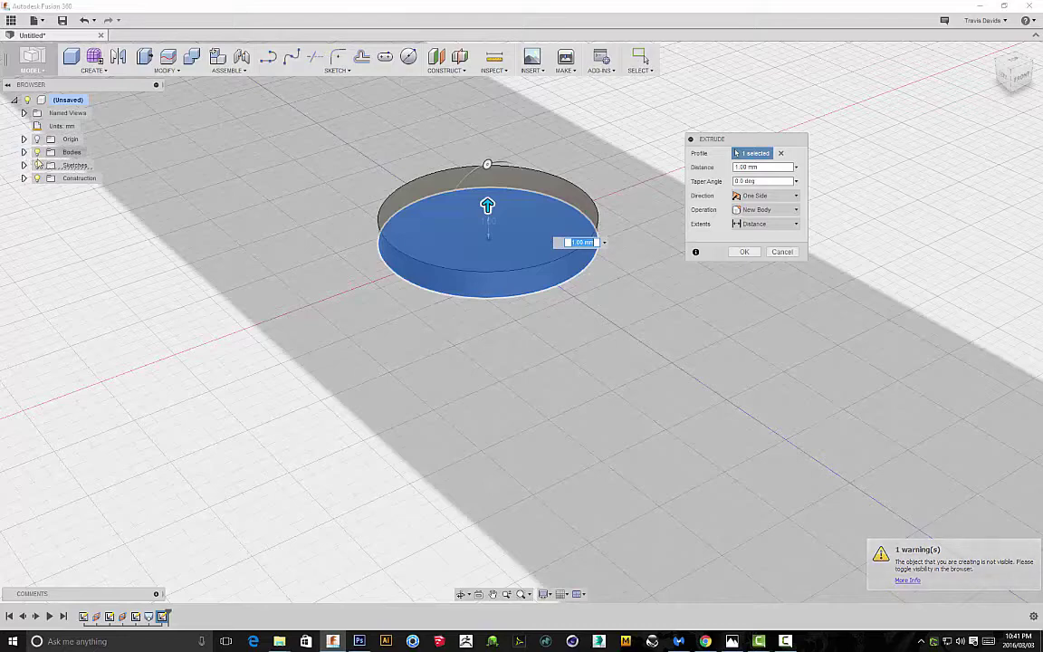
{"action": "left_click", "coordinate": [24, 152]}
{"action": "scroll", "coordinate": [450, 228], "scroll_direction": "down", "scroll_amount": 7}
{"action": "left_click", "coordinate": [47, 165]}
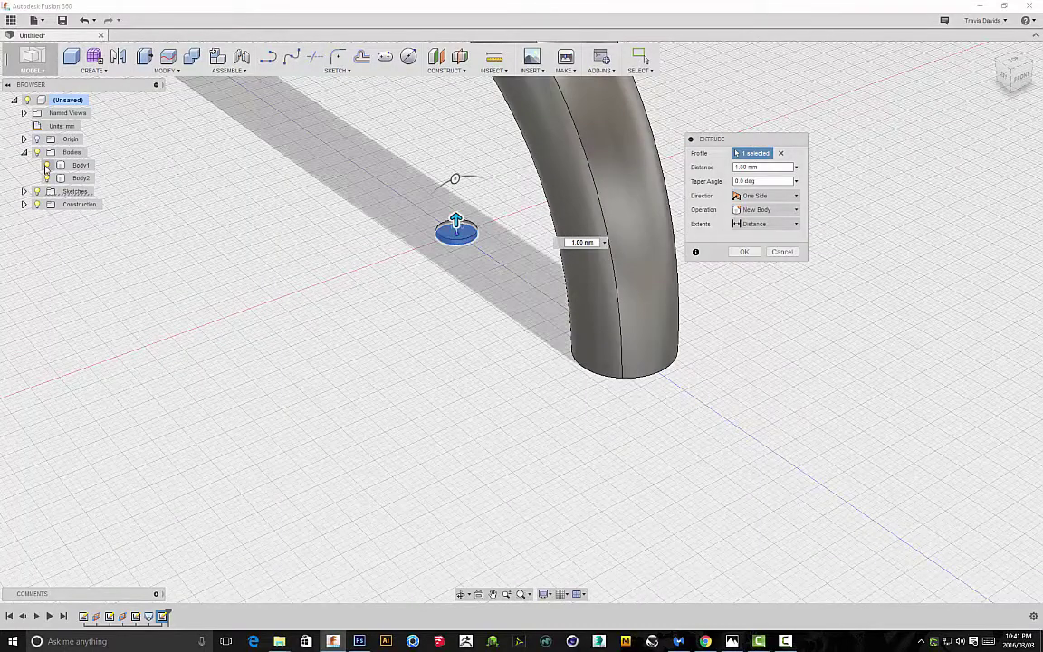
{"action": "left_click", "coordinate": [48, 166]}
Increase the disc's extrusion height to about 1.2 mm and create it as a new body.
{"action": "scroll", "coordinate": [451, 263], "scroll_direction": "up", "scroll_amount": 8}
{"action": "mouse_move", "coordinate": [540, 393]}
{"action": "middle_mouse_down", "text": "shift"}
{"action": "mouse_move", "coordinate": [547, 366]}
{"action": "mouse_move", "coordinate": [542, 381]}
{"action": "middle_mouse_up", "text": "shift"}
{"action": "left_click_drag", "start_coordinate": [471, 275], "coordinate": [470, 260]}
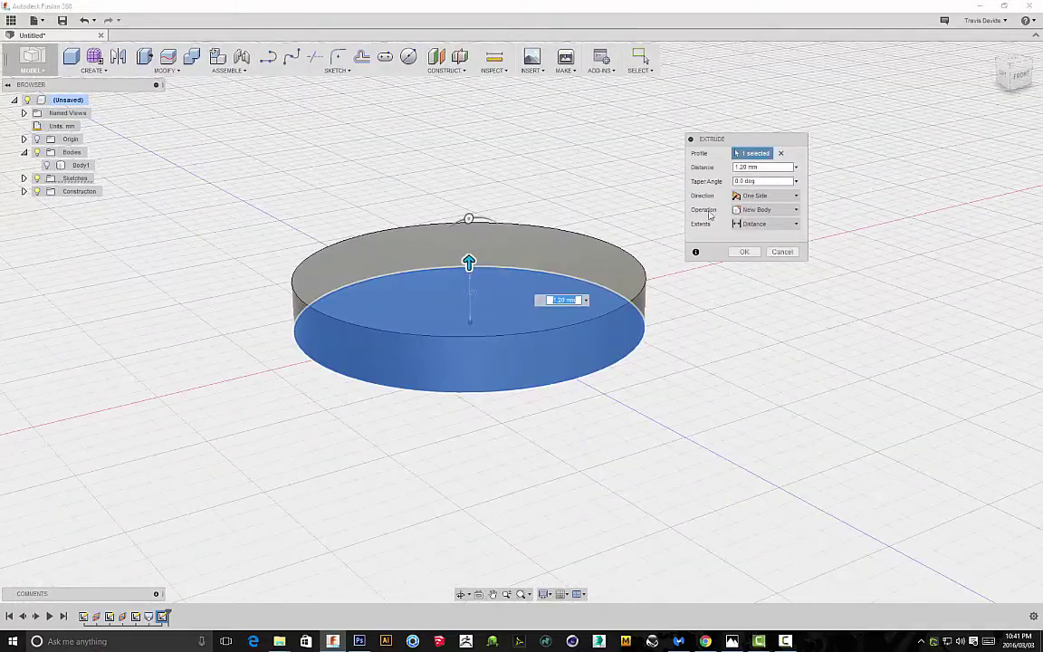
{"action": "left_click", "coordinate": [747, 254]}
Sketch a path on the front plane from the disc's top centre: vertical line, two tangent arcs and a horizontal line; finish the sketch.
{"action": "scroll", "coordinate": [741, 288], "scroll_direction": "down", "scroll_amount": 5}
{"action": "middle_click_drag", "start_coordinate": [767, 275], "coordinate": [636, 303]}
{"action": "middle_click_drag", "start_coordinate": [636, 303], "coordinate": [620, 273], "text": "shift"}
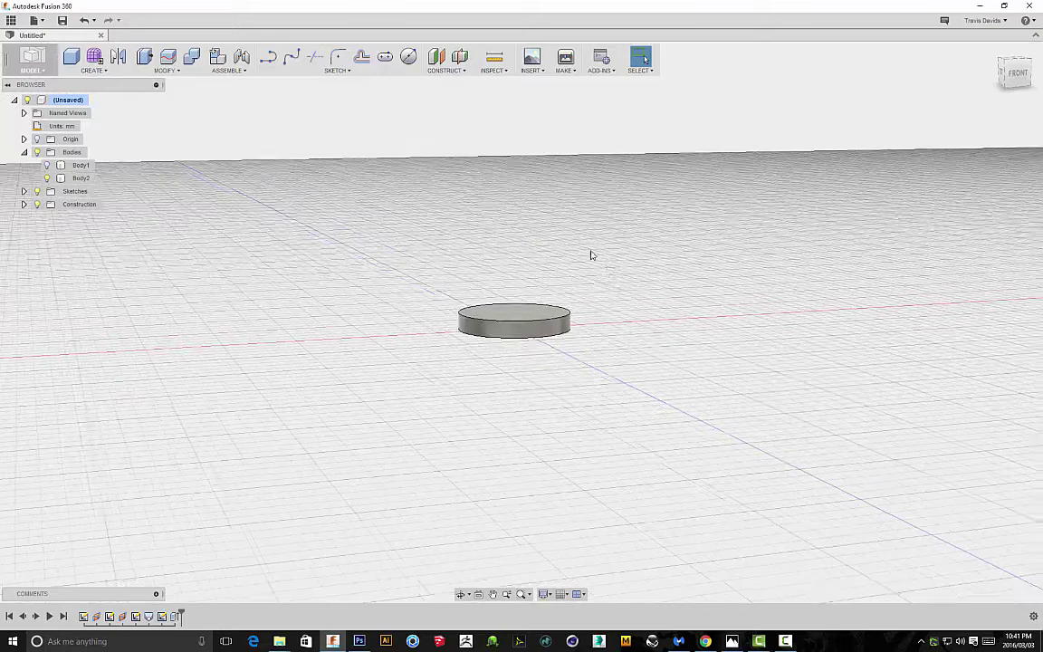
{"action": "left_click", "coordinate": [337, 70]}
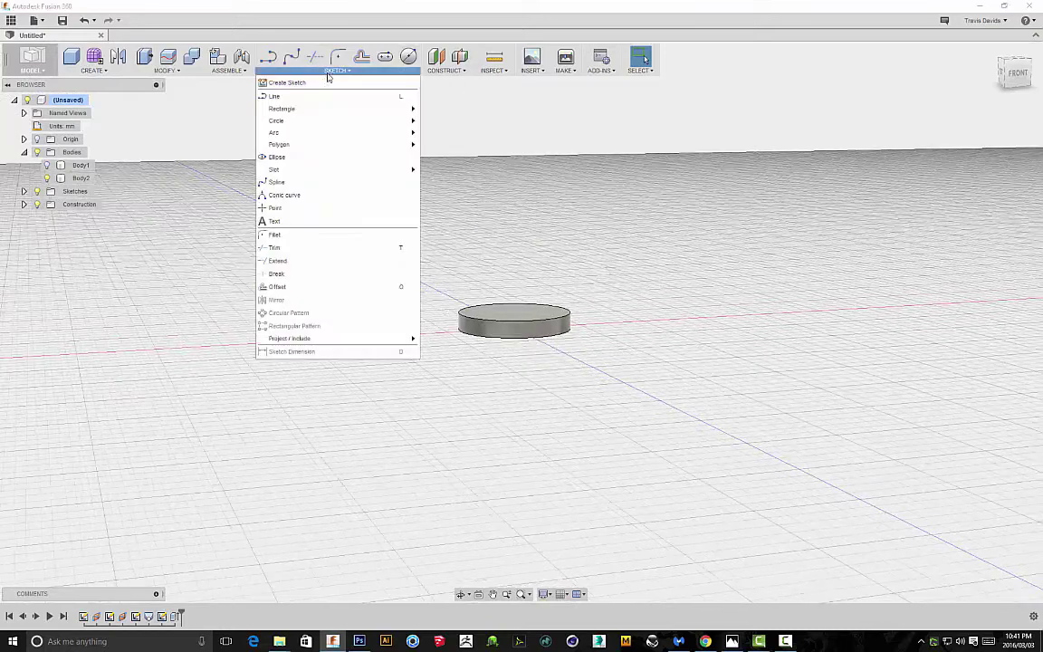
{"action": "left_click", "coordinate": [286, 187]}
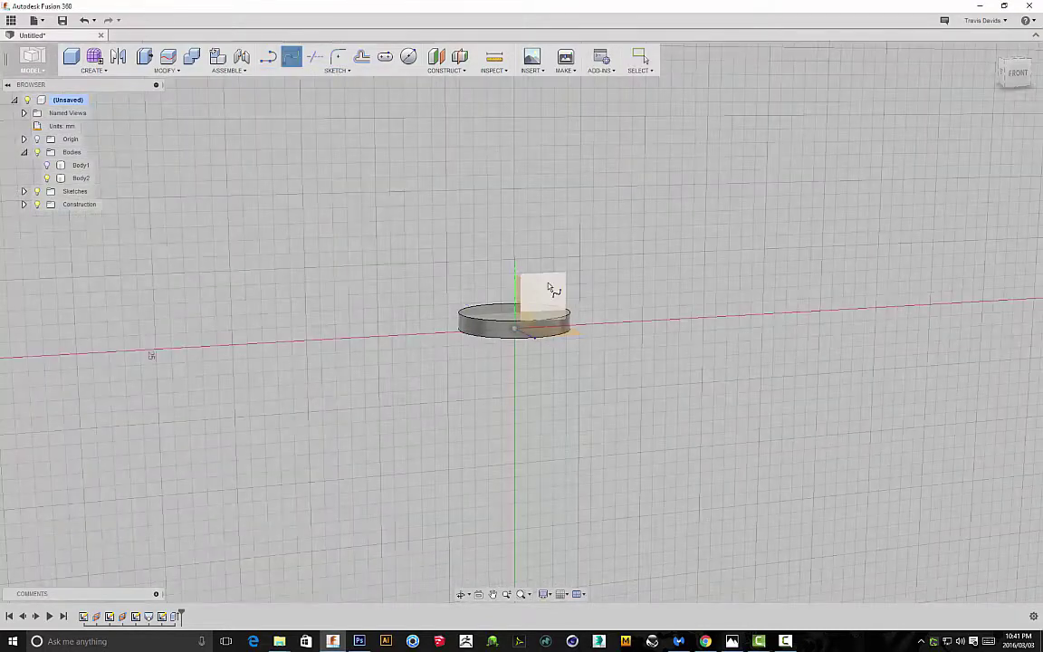
{"action": "left_click", "coordinate": [552, 288]}
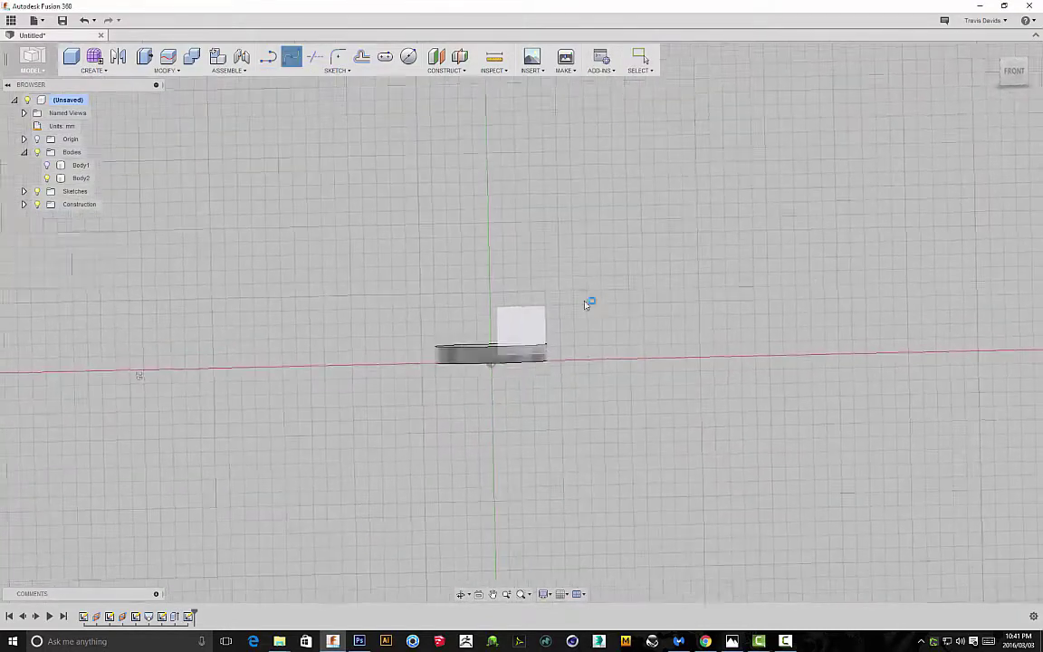
{"action": "left_click", "coordinate": [339, 72]}
{"action": "left_click", "coordinate": [305, 98]}
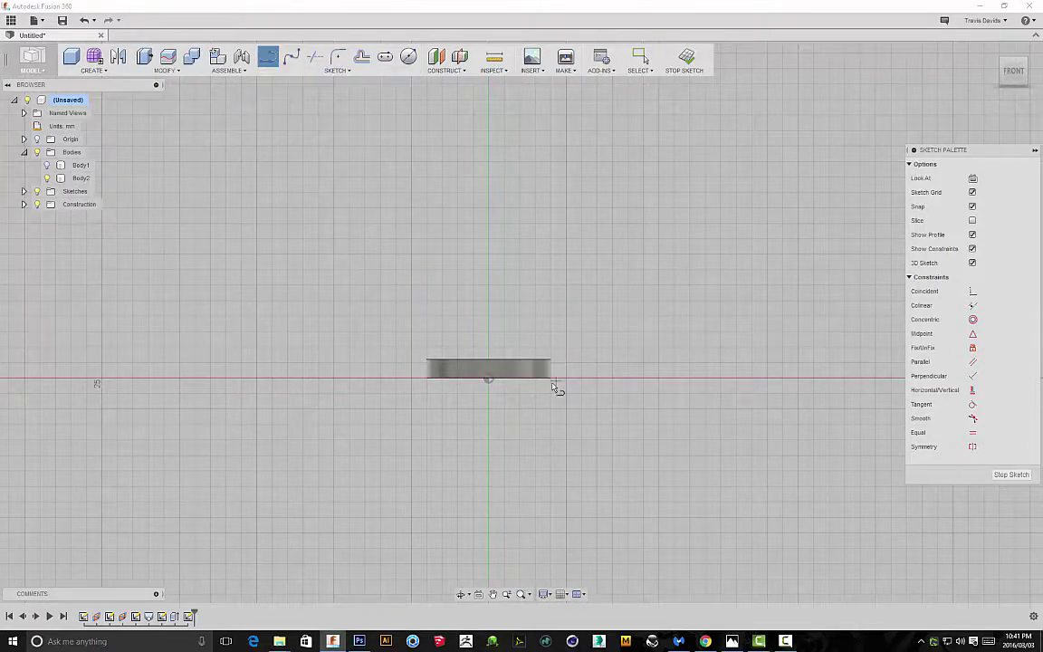
{"action": "scroll", "coordinate": [503, 352], "scroll_direction": "up", "scroll_amount": 5}
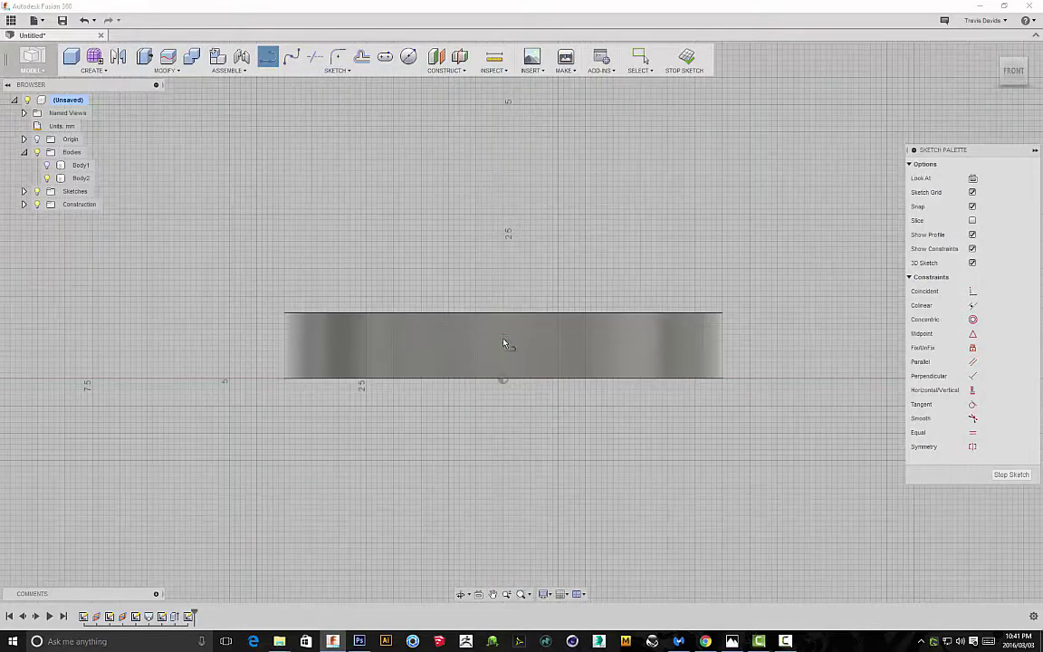
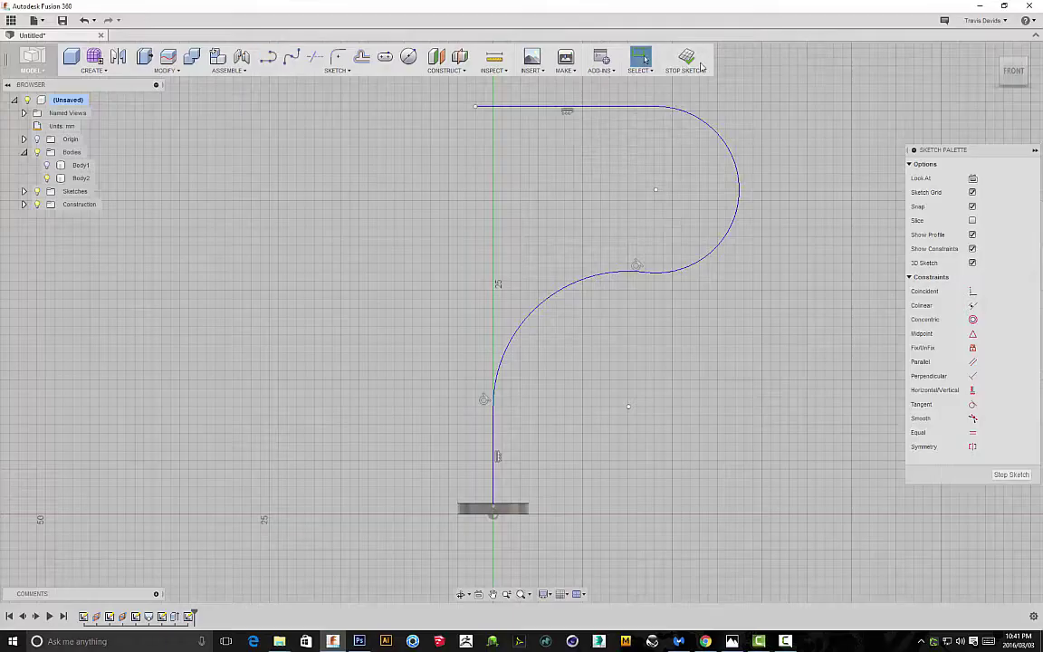
{"action": "left_click", "coordinate": [701, 66]}
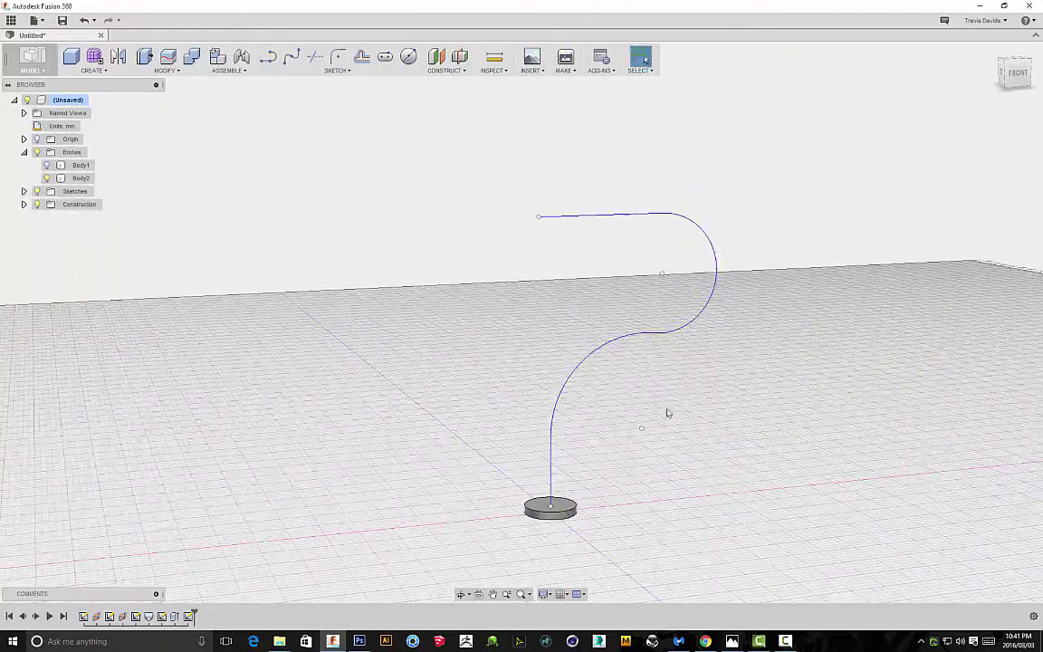
Start a single-path Sweep with the disc's top face as the profile.
{"action": "middle_click_drag", "start_coordinate": [670, 413], "coordinate": [356, 172], "text": "shift"}
{"action": "middle_click_drag", "start_coordinate": [356, 172], "coordinate": [460, 299], "text": "shift"}
{"action": "scroll", "coordinate": [424, 370], "scroll_direction": "down", "scroll_amount": 1}
{"action": "middle_click_drag", "start_coordinate": [457, 398], "coordinate": [549, 455], "text": "shift"}
{"action": "scroll", "coordinate": [480, 435], "scroll_direction": "up", "scroll_amount": 4}
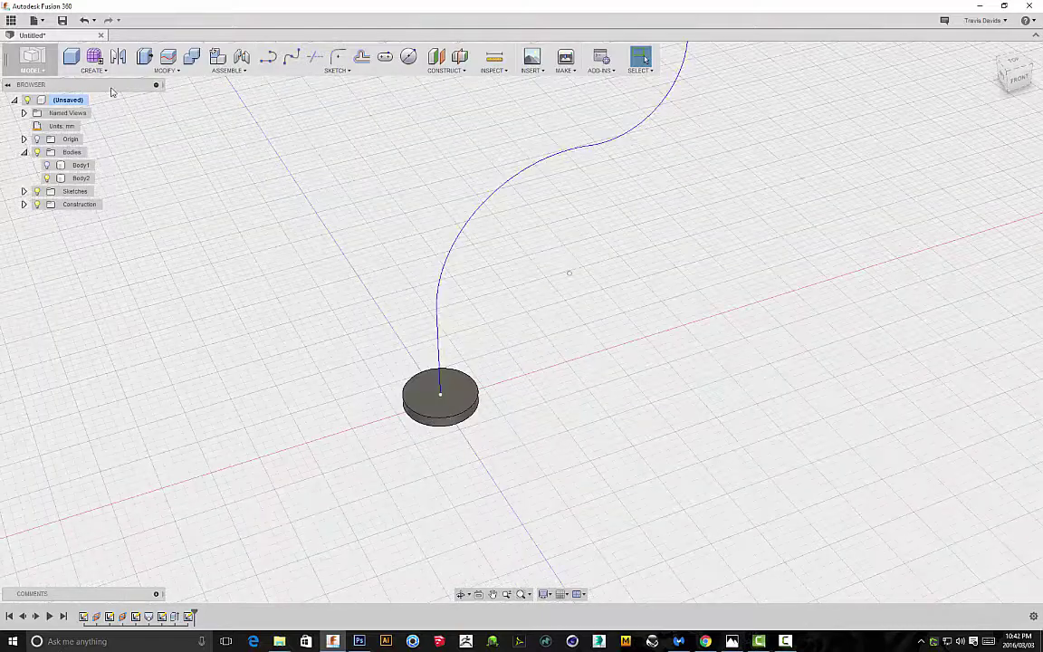
{"action": "left_click", "coordinate": [95, 66]}
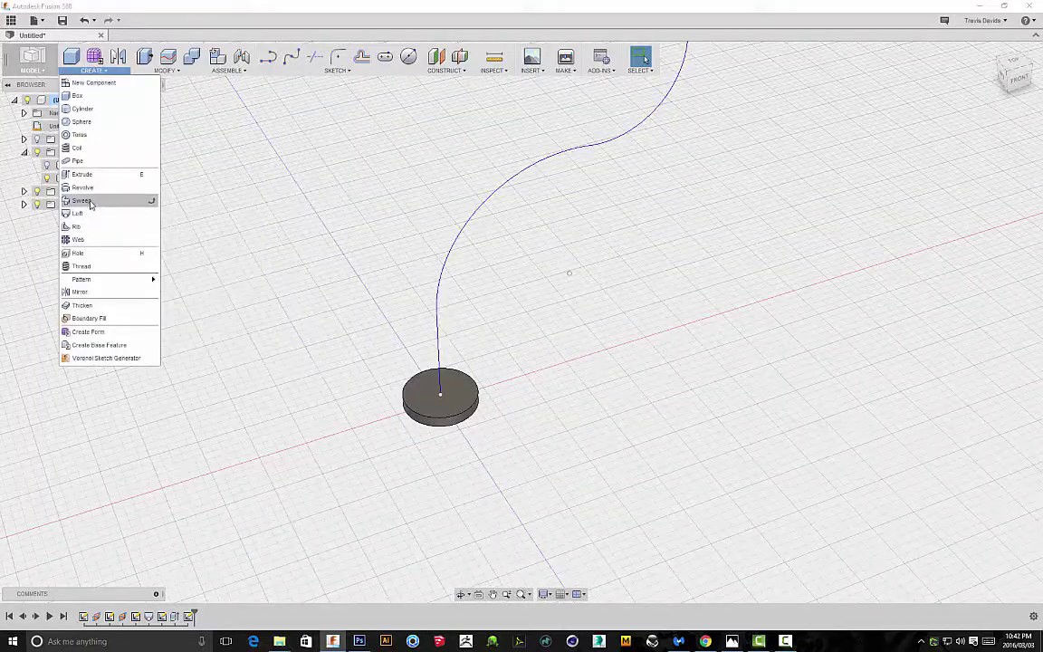
{"action": "left_click", "coordinate": [91, 201]}
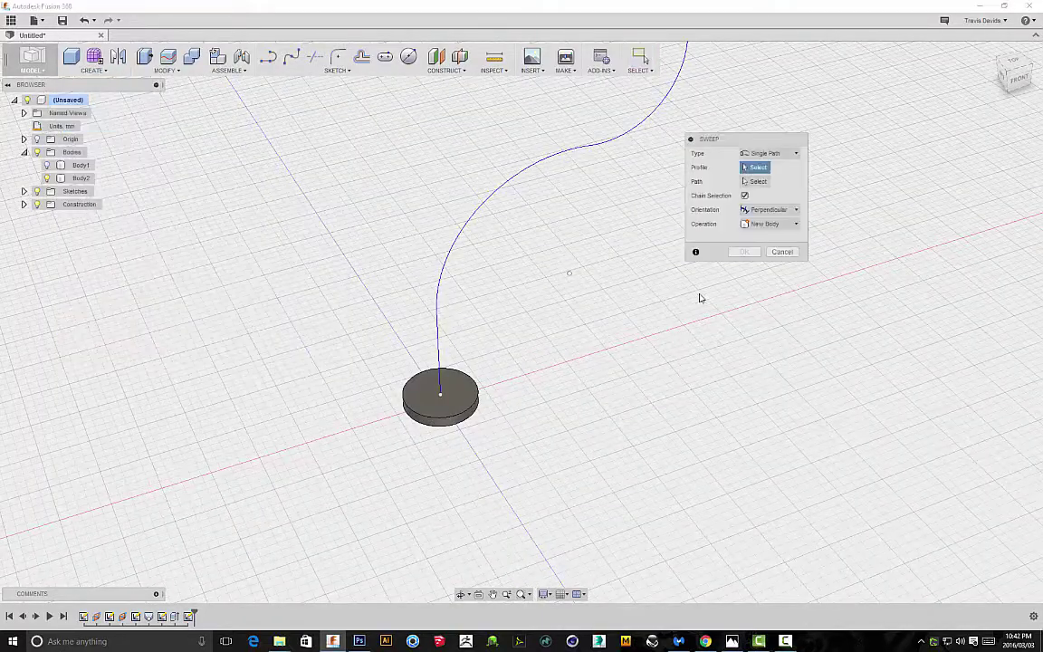
{"action": "scroll", "coordinate": [700, 304], "scroll_direction": "down", "scroll_amount": 1}
{"action": "scroll", "coordinate": [513, 389], "scroll_direction": "up", "scroll_amount": 5}
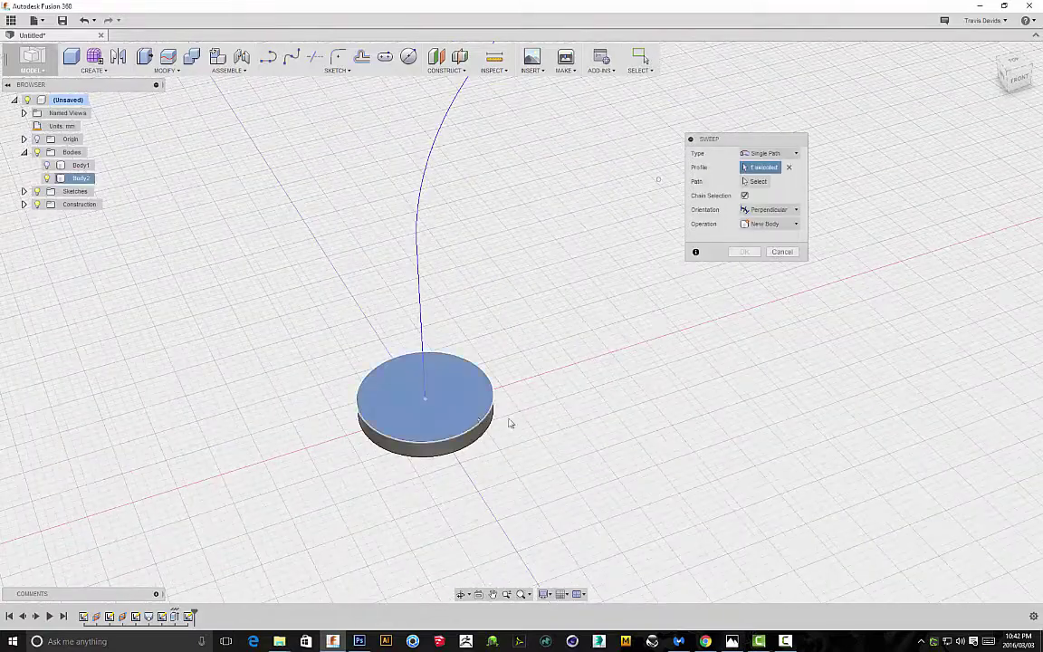
{"action": "middle_click_drag", "start_coordinate": [629, 415], "coordinate": [661, 154], "text": "shift"}
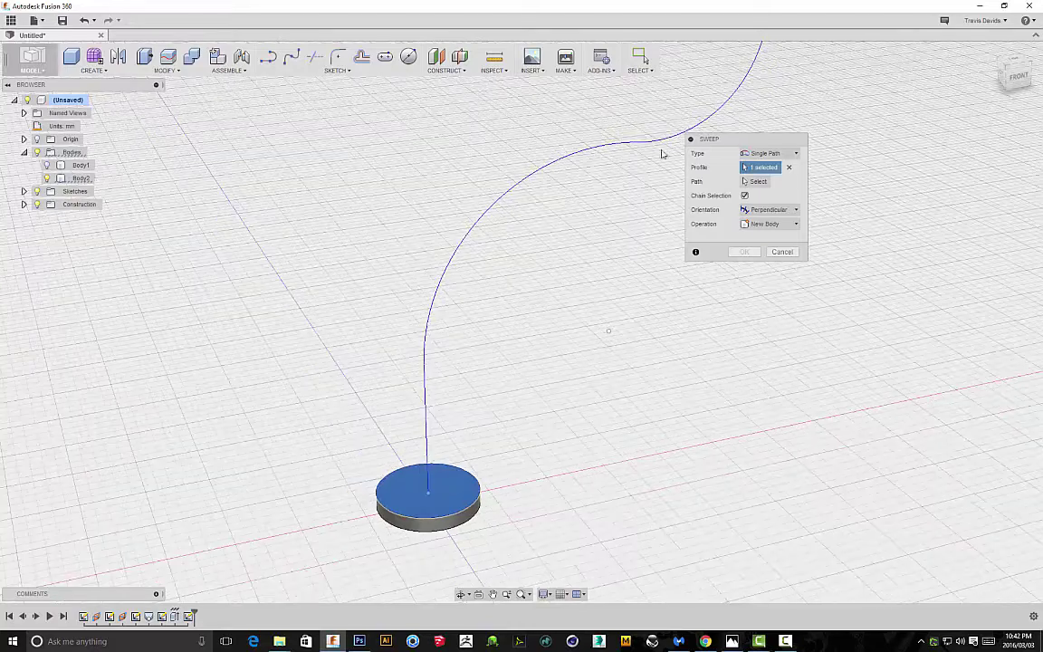
Use the chained line-and-arc sketch as the sweep path and inspect the preview where it meets the disc.
{"action": "left_click", "coordinate": [758, 182]}
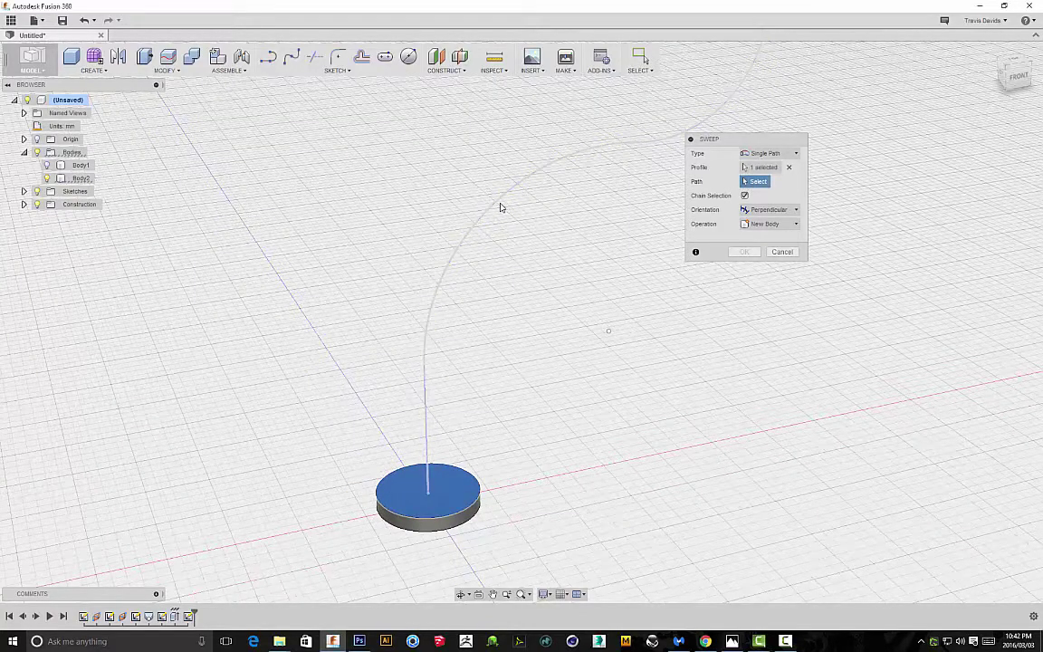
{"action": "left_click", "coordinate": [501, 208]}
{"action": "middle_click_drag", "start_coordinate": [692, 396], "coordinate": [614, 448], "text": "shift"}
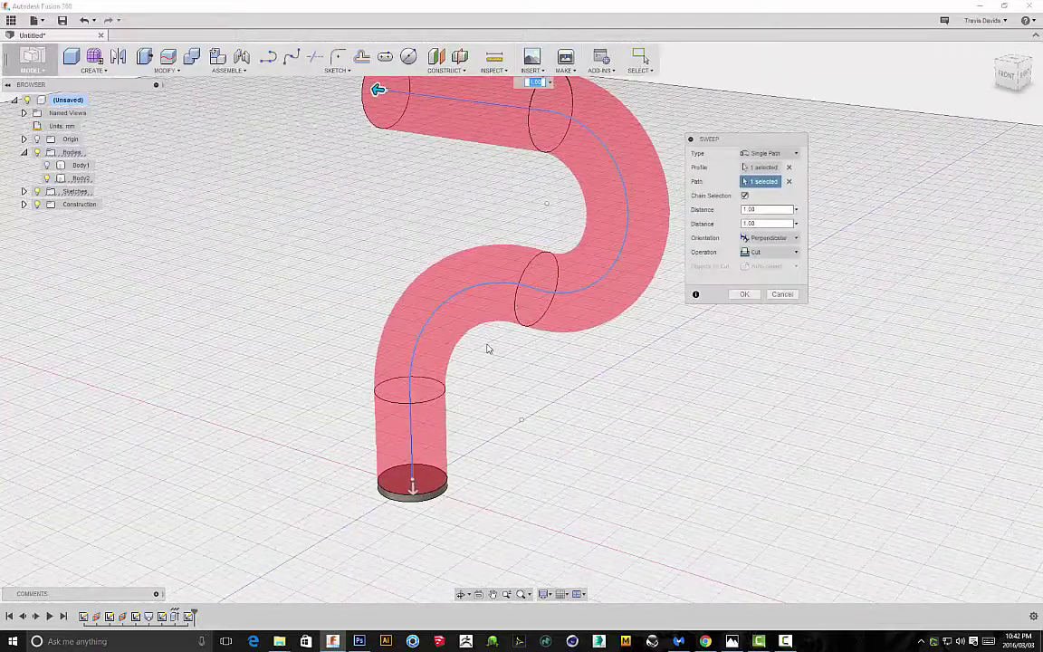
{"action": "middle_click_drag", "start_coordinate": [486, 453], "coordinate": [562, 466], "text": "shift"}
{"action": "scroll", "coordinate": [388, 489], "scroll_direction": "up", "scroll_amount": 5}
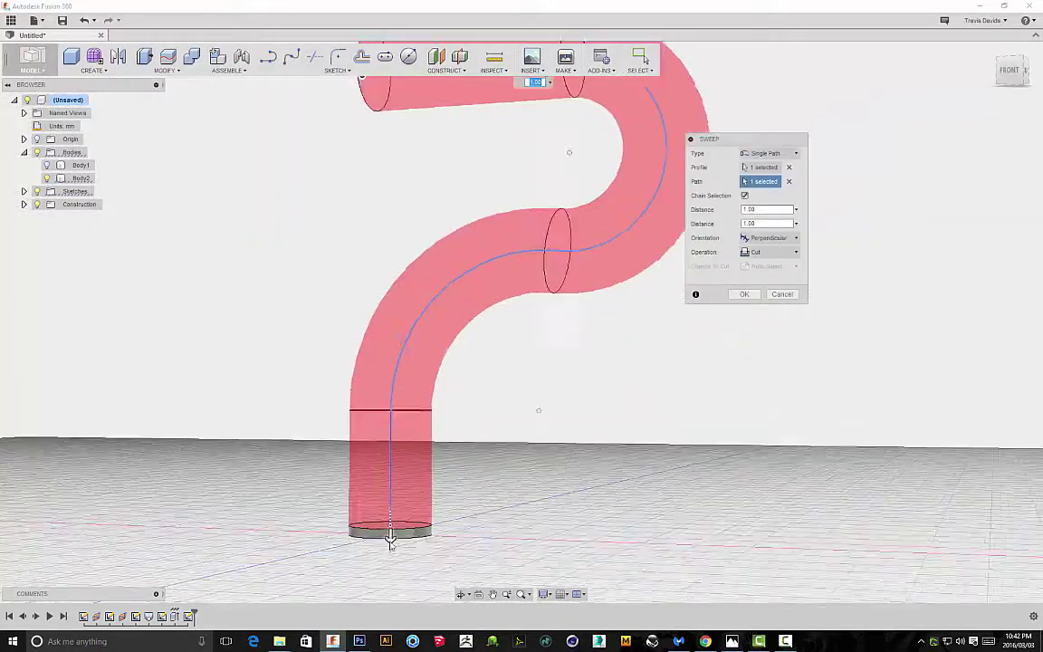
{"action": "scroll", "coordinate": [731, 419], "scroll_direction": "down", "scroll_amount": 4}
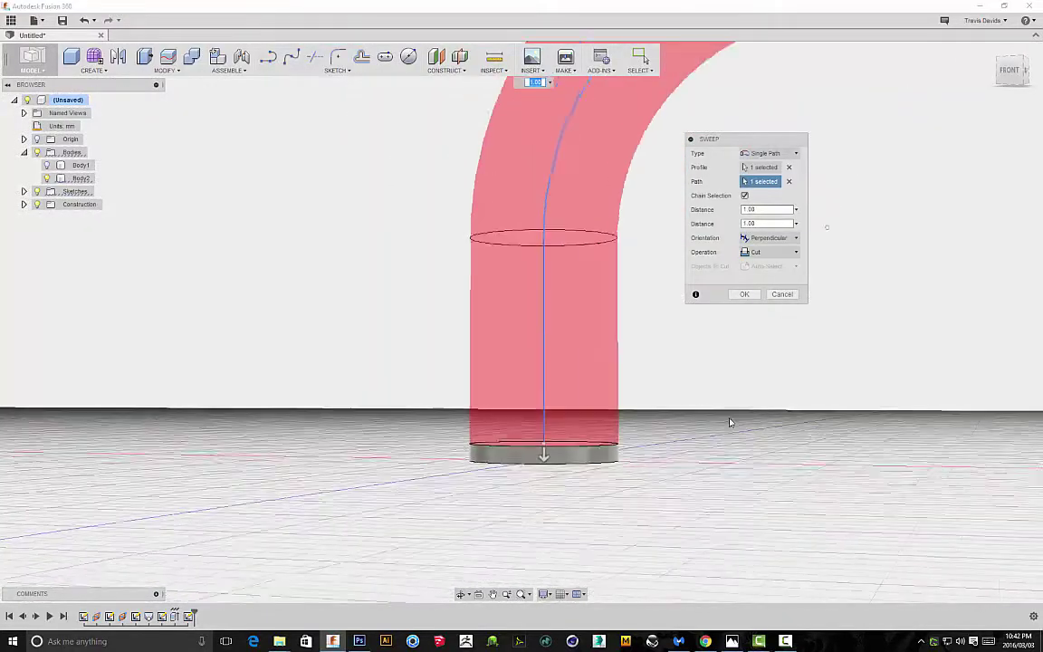
{"action": "middle_click_drag", "start_coordinate": [731, 421], "coordinate": [735, 469], "text": "shift"}
{"action": "middle_click_drag", "start_coordinate": [736, 470], "coordinate": [565, 588]}
Set the sweep's operation to New Body and create the tube along the whole path.
{"action": "left_click", "coordinate": [772, 254]}
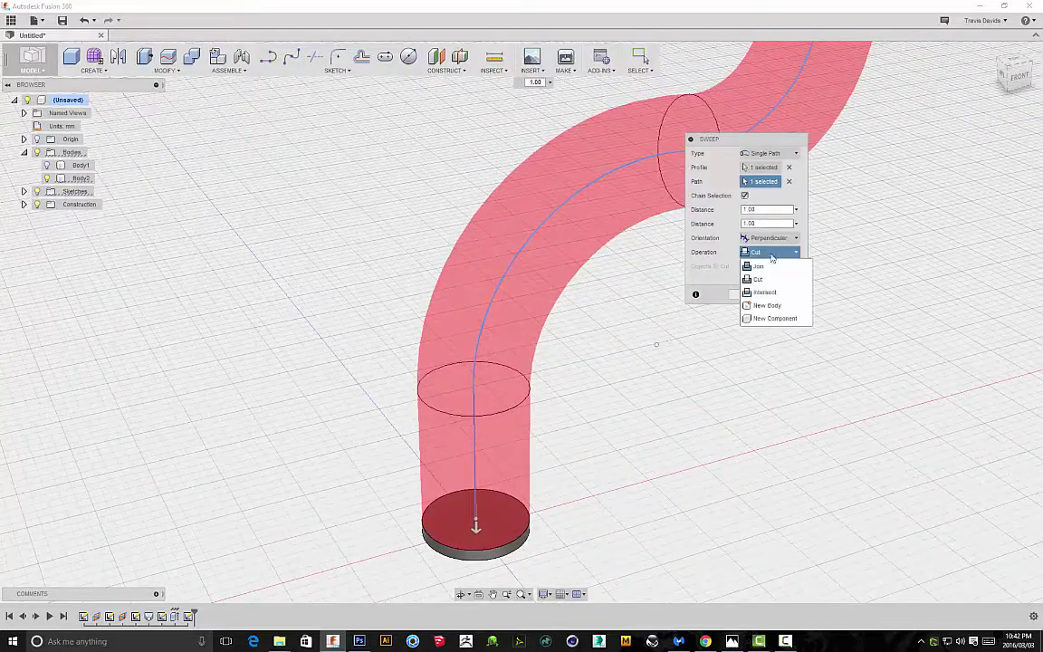
{"action": "left_click", "coordinate": [765, 303]}
{"action": "middle_click_drag", "start_coordinate": [634, 335], "coordinate": [586, 485], "text": "shift"}
{"action": "scroll", "coordinate": [622, 428], "scroll_direction": "down", "scroll_amount": 3}
{"action": "middle_click_drag", "start_coordinate": [625, 422], "coordinate": [726, 299], "text": "shift"}
{"action": "left_click", "coordinate": [742, 281]}
{"action": "middle_click_drag", "start_coordinate": [661, 421], "coordinate": [561, 181], "text": "shift"}
{"action": "middle_click_drag", "start_coordinate": [480, 88], "coordinate": [675, 398], "text": "shift"}
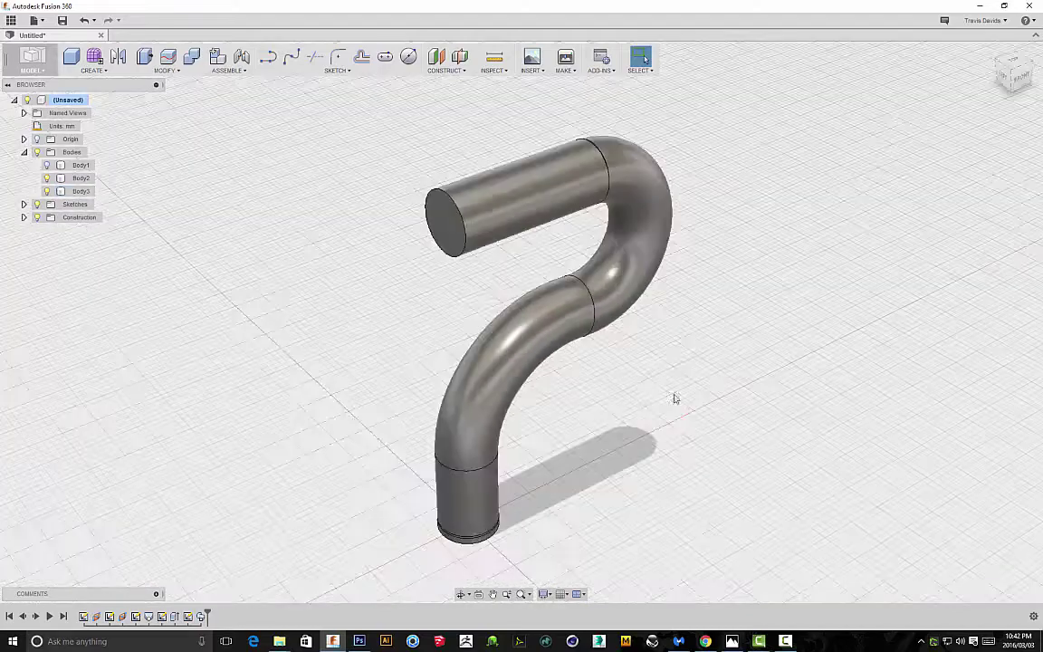
Fillet the circular edge at the tube's free upper end with a 1 mm radius.
{"action": "left_click", "coordinate": [428, 213]}
{"action": "right_click", "coordinate": [421, 292]}
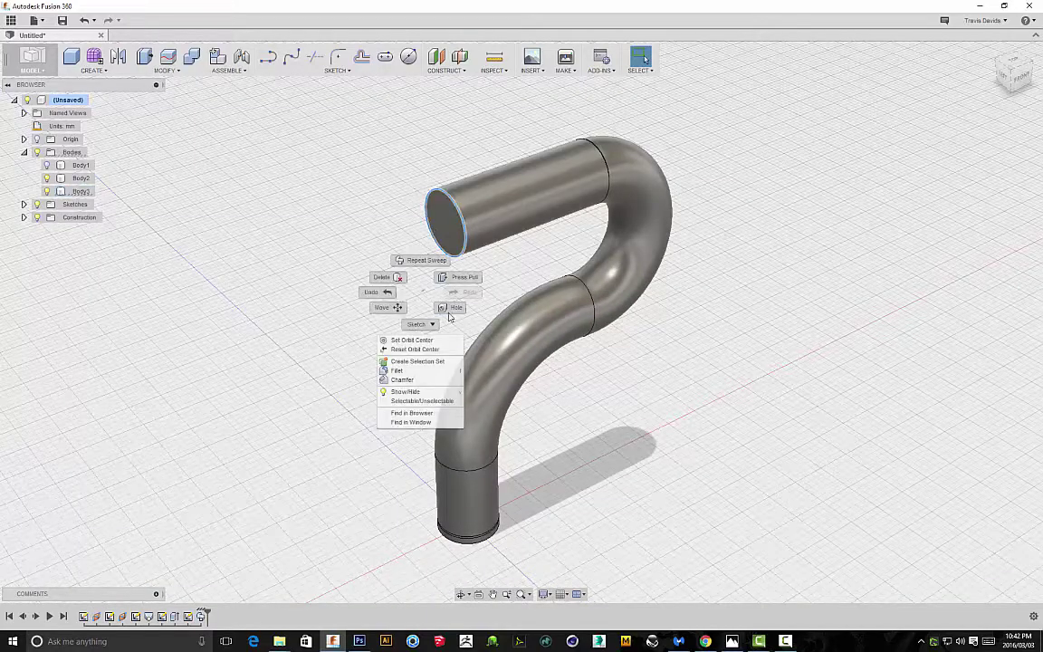
{"action": "left_click", "coordinate": [412, 372]}
{"action": "scroll", "coordinate": [374, 216], "scroll_direction": "up", "scroll_amount": 5}
{"action": "type", "text": "1"}
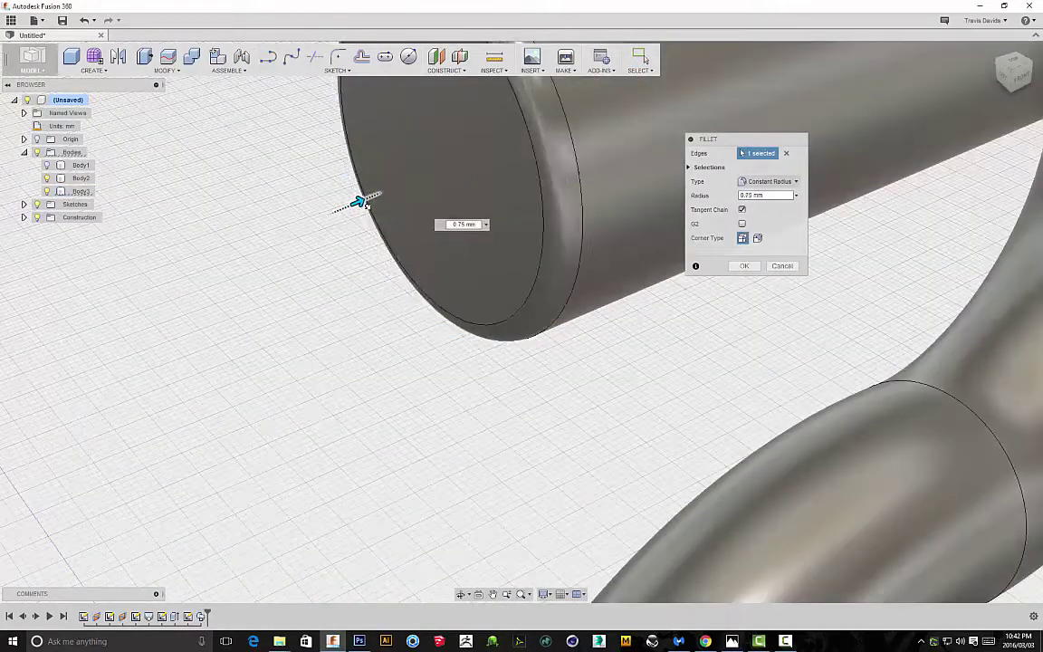
{"action": "key", "text": "Return"}
{"action": "key", "text": "Return"}
Extrude the flat end face of the tube's filleted upper end outward by 5 mm, joined to the tube.
{"action": "scroll", "coordinate": [553, 277], "scroll_direction": "down", "scroll_amount": 5}
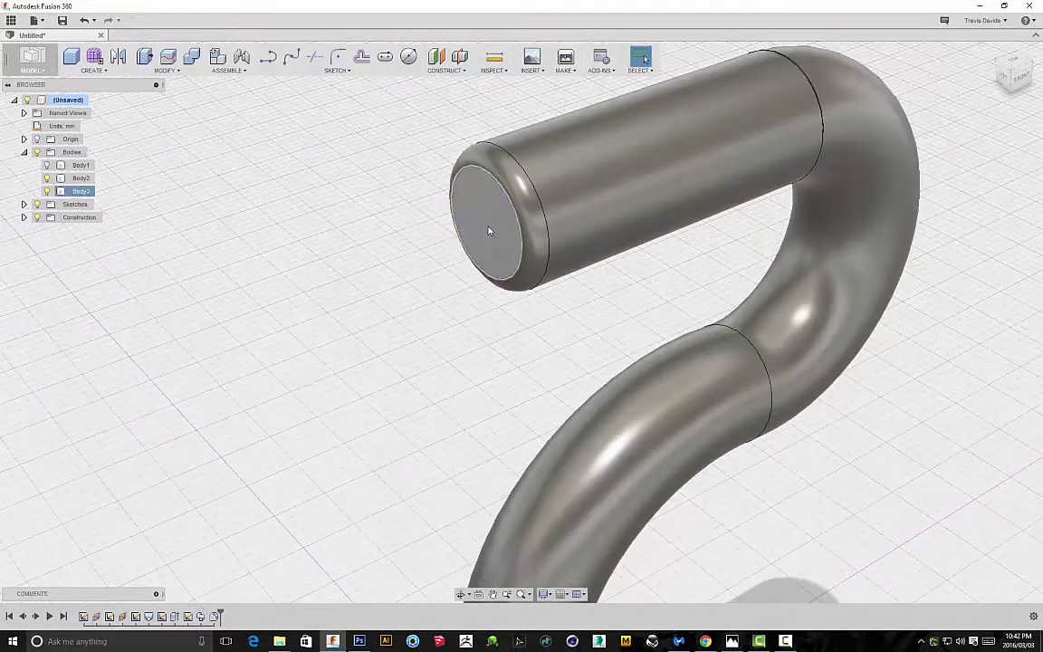
{"action": "left_click", "coordinate": [487, 227]}
{"action": "right_click", "coordinate": [454, 358]}
{"action": "left_click", "coordinate": [442, 442]}
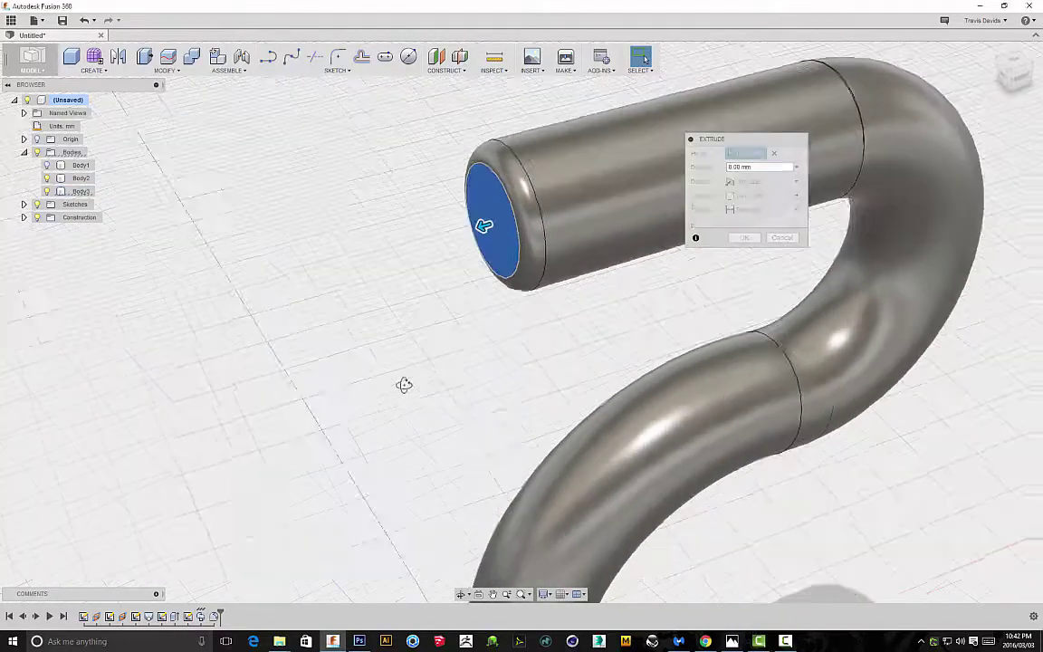
{"action": "left_click_drag", "start_coordinate": [484, 226], "coordinate": [392, 248]}
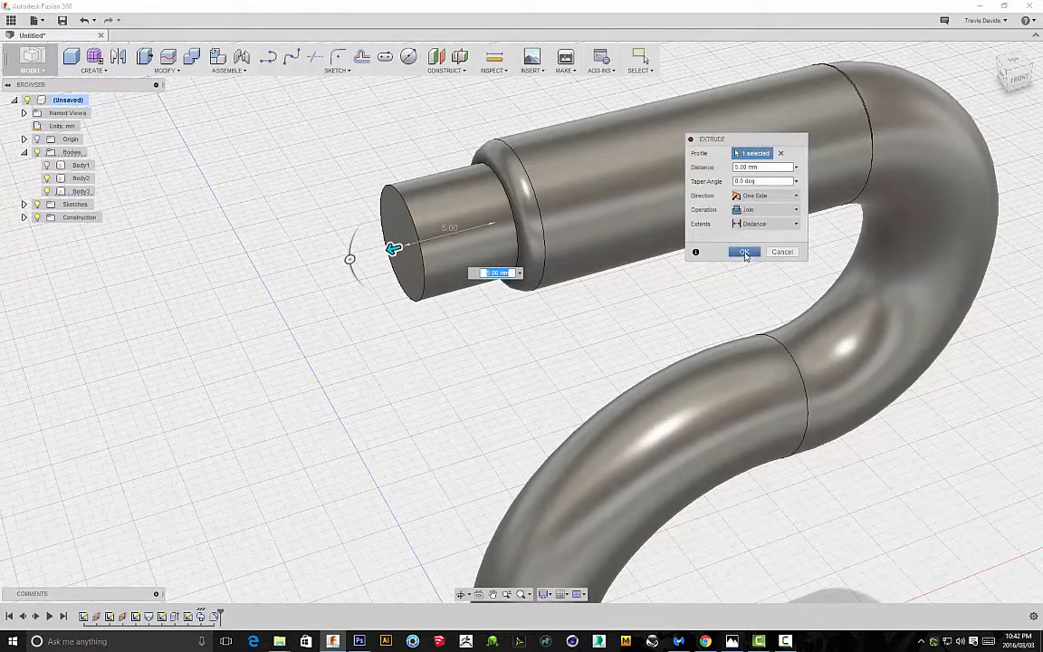
{"action": "left_click", "coordinate": [744, 252]}
Fillet the circular edge where the extruded tip meets the tube's rounded end with a 3 mm radius.
{"action": "scroll", "coordinate": [539, 272], "scroll_direction": "up", "scroll_amount": 5}
{"action": "left_click", "coordinate": [533, 228]}
{"action": "right_click", "coordinate": [603, 415]}
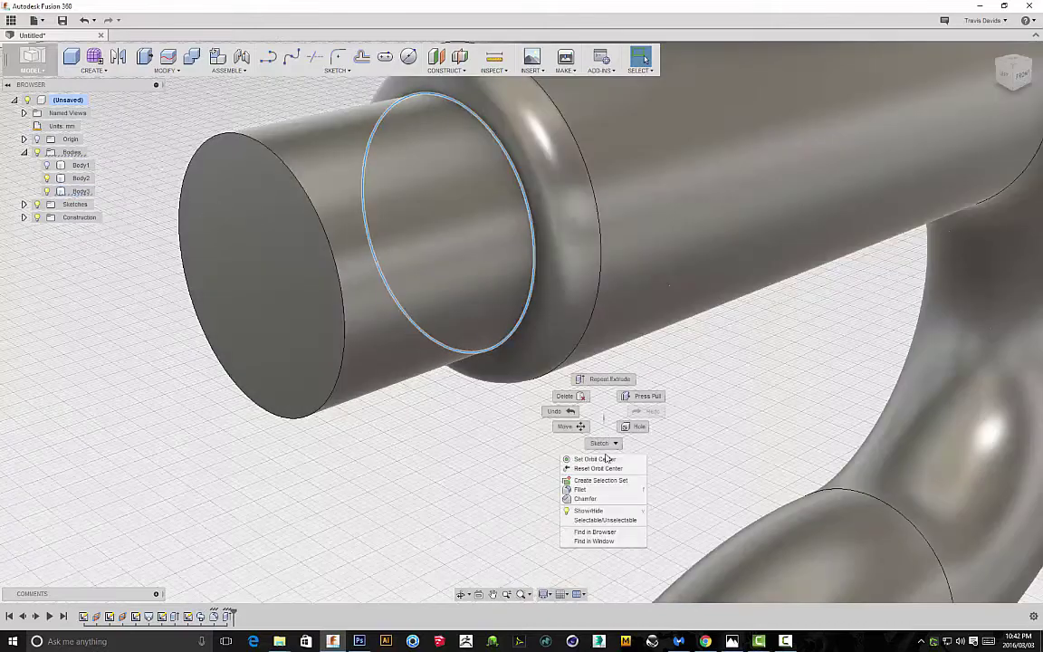
{"action": "left_click", "coordinate": [581, 489]}
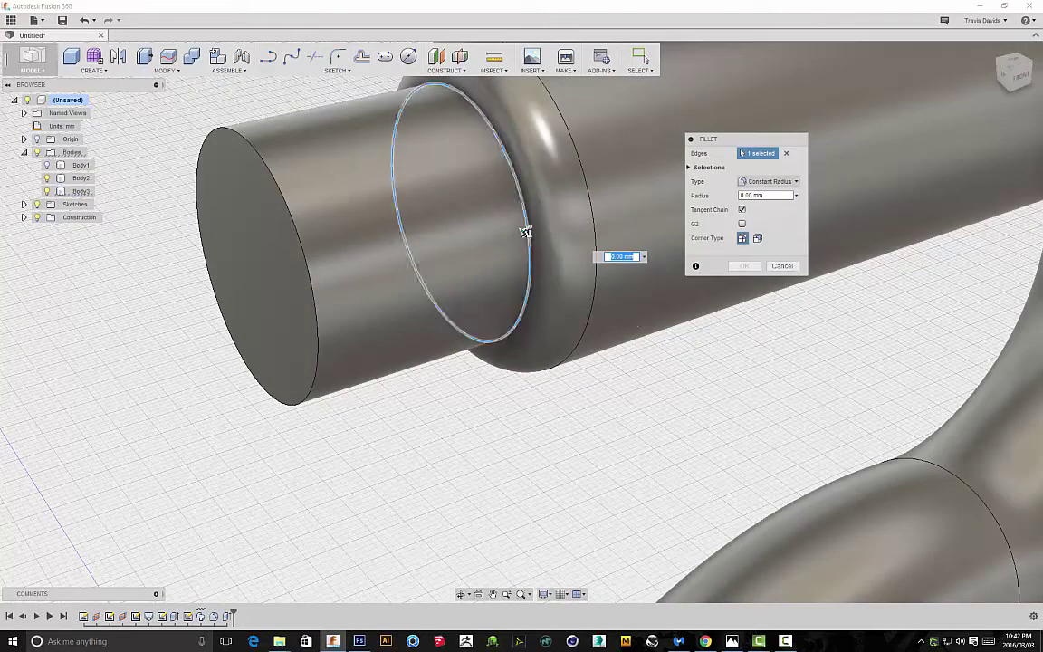
{"action": "type", "text": "3"}
{"action": "scroll", "coordinate": [534, 366], "scroll_direction": "down", "scroll_amount": 5}
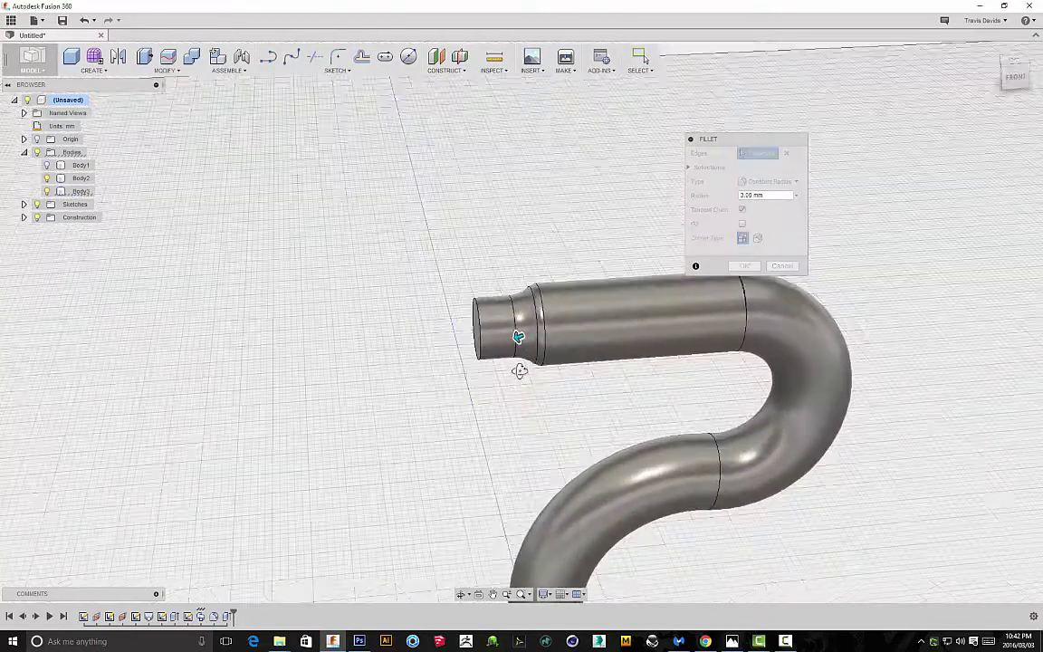
{"action": "middle_click_drag", "start_coordinate": [520, 371], "coordinate": [504, 337], "text": "shift"}
{"action": "left_click", "coordinate": [744, 266]}
Examine the finished swept tube and its stepped end from the front, side and back.
{"action": "scroll", "coordinate": [669, 237], "scroll_direction": "down", "scroll_amount": 5}
{"action": "middle_click_drag", "start_coordinate": [664, 224], "coordinate": [465, 286], "text": "shift"}
{"action": "scroll", "coordinate": [601, 375], "scroll_direction": "up", "scroll_amount": 3}
{"action": "scroll", "coordinate": [600, 375], "scroll_direction": "down", "scroll_amount": 4}
{"action": "middle_click_drag", "start_coordinate": [617, 335], "coordinate": [510, 312], "text": "shift"}
{"action": "scroll", "coordinate": [510, 312], "scroll_direction": "up", "scroll_amount": 3}
{"action": "middle_click_drag", "start_coordinate": [468, 354], "coordinate": [680, 304], "text": "shift"}
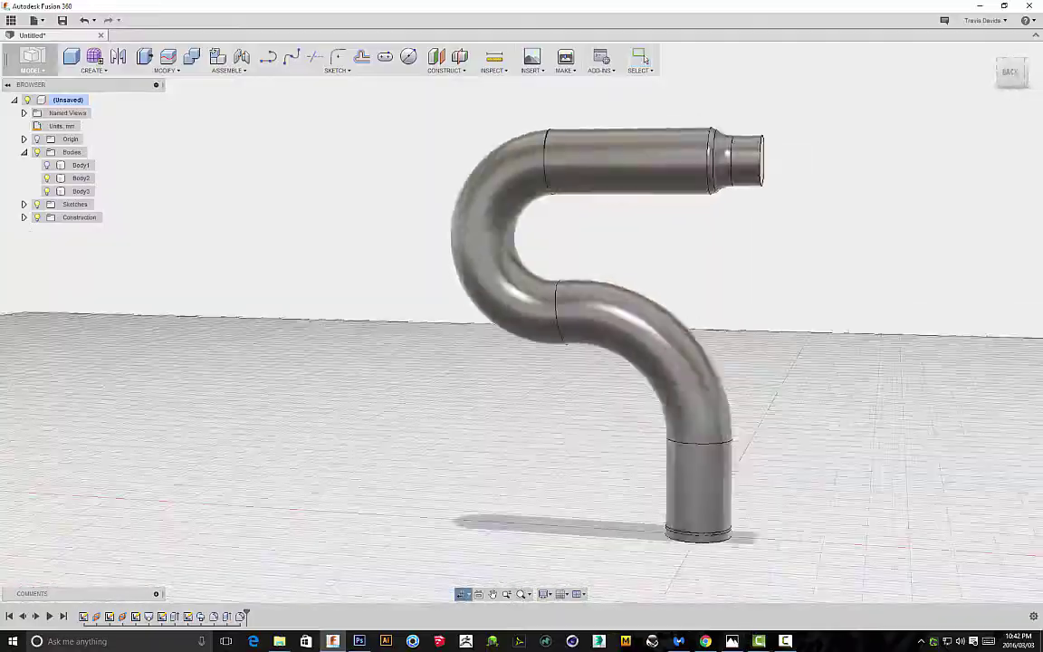
{"action": "middle_click_drag", "start_coordinate": [616, 335], "coordinate": [486, 305], "text": "shift"}
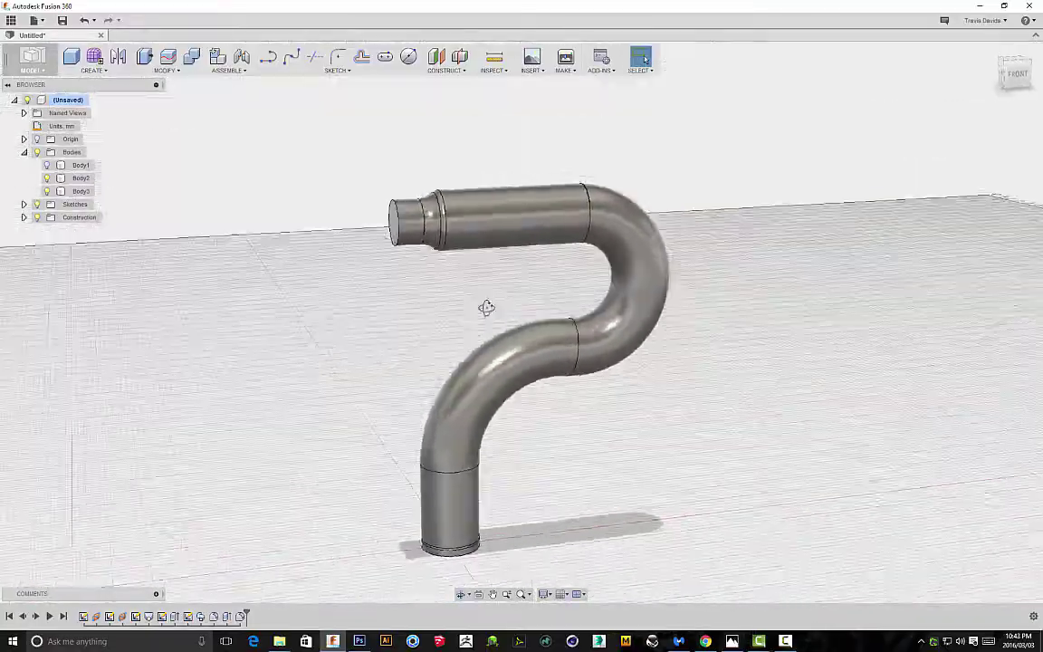
Hide Body2 and Body3 so that no solid bodies are shown on the empty grid.
{"action": "left_click", "coordinate": [47, 177]}
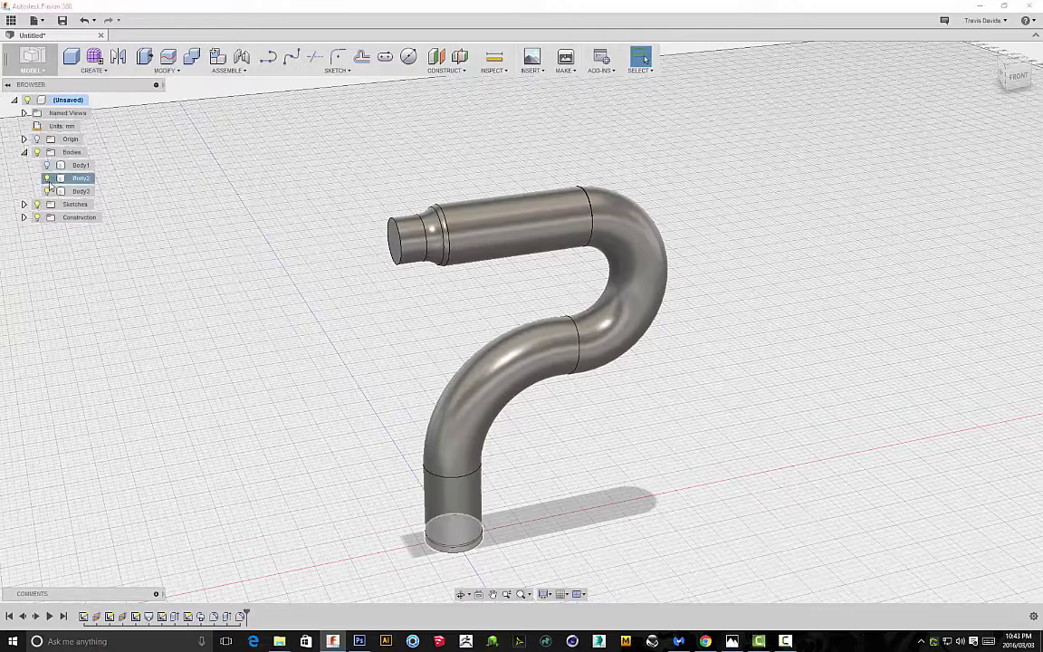
{"action": "left_click", "coordinate": [47, 165]}
{"action": "left_click", "coordinate": [47, 191]}
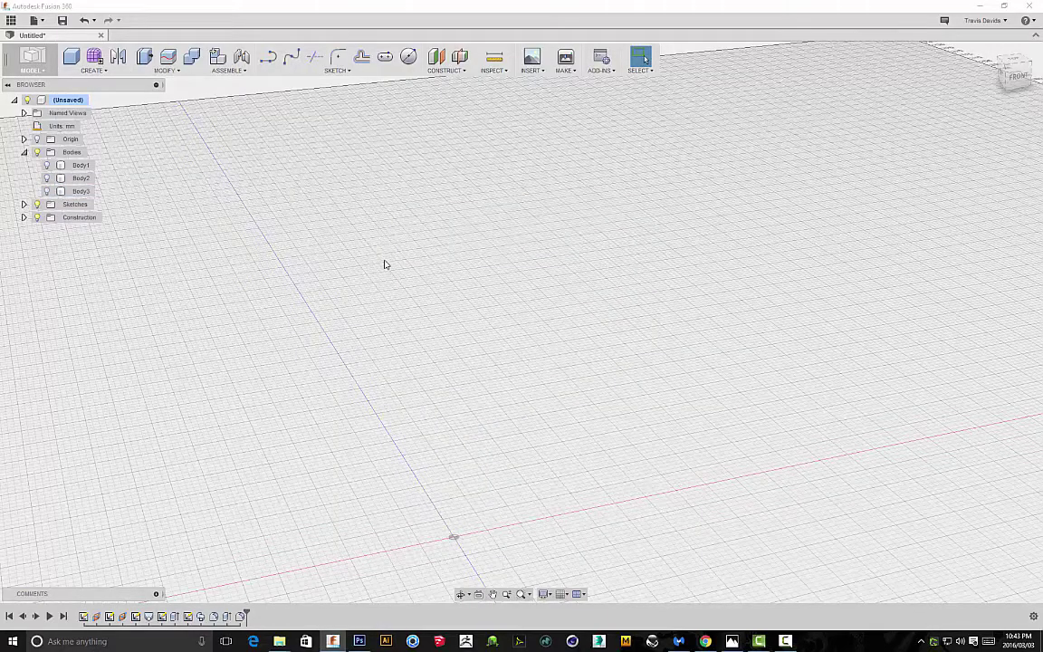
{"action": "middle_click_drag", "start_coordinate": [384, 265], "coordinate": [607, 343], "text": "shift"}
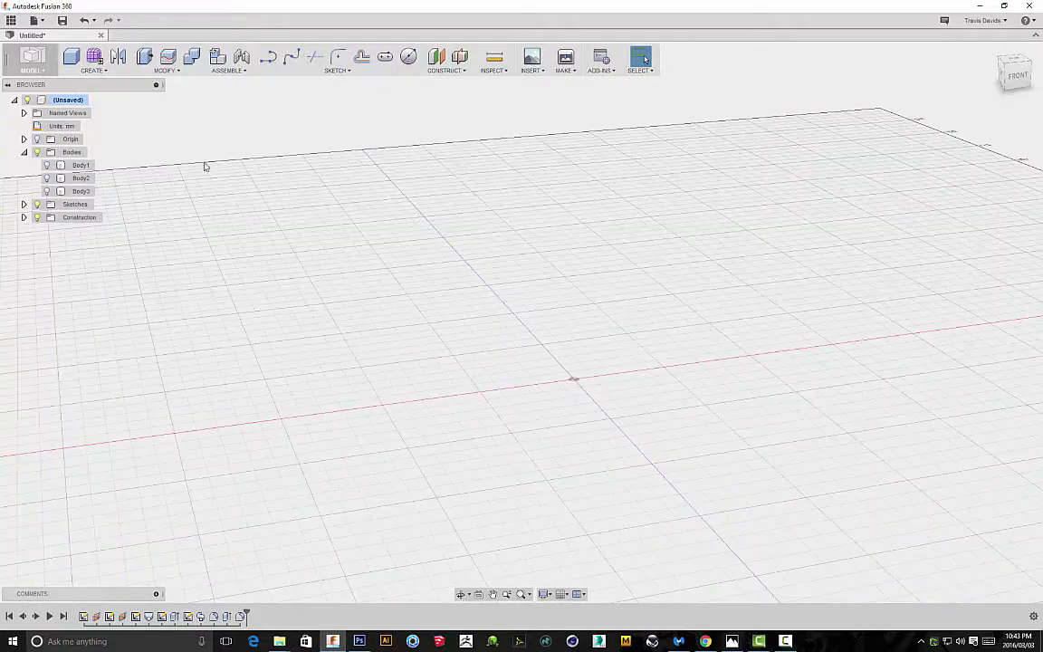
{"action": "middle_click_drag", "start_coordinate": [450, 309], "coordinate": [519, 303], "text": "shift"}
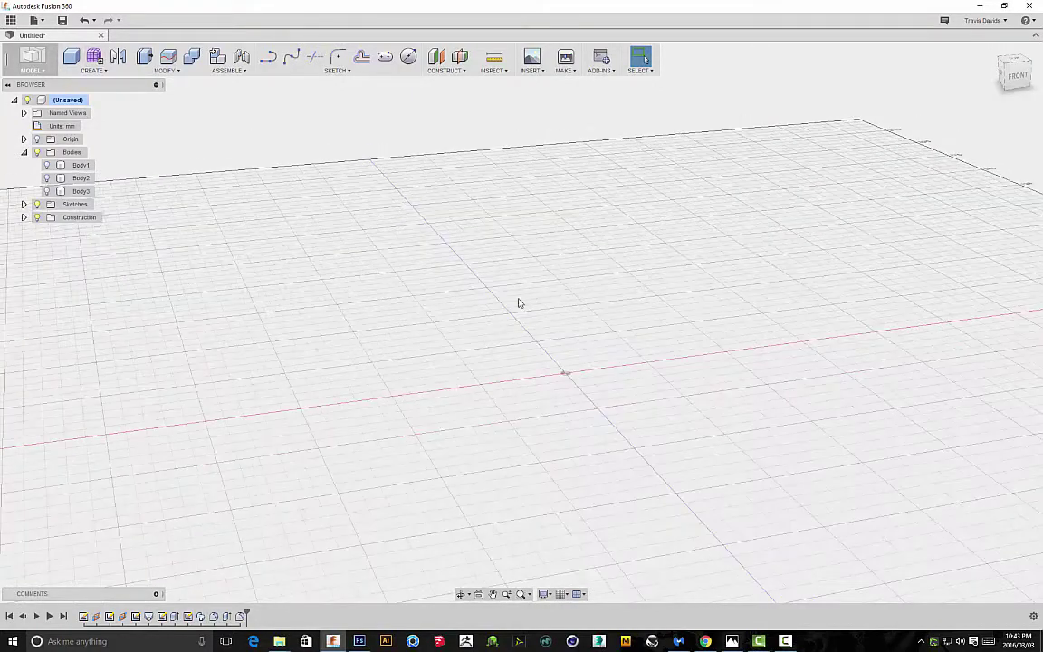
{"action": "middle_click_drag", "start_coordinate": [610, 330], "coordinate": [534, 285], "text": "shift"}
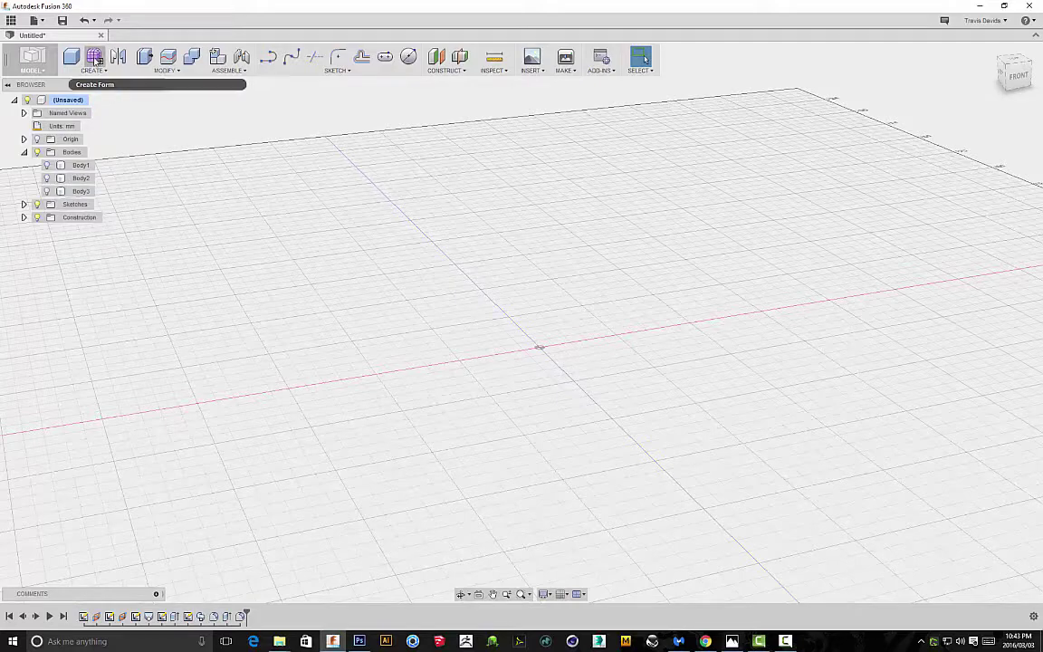
Create a new form to enter the Sculpt environment and acknowledge its notice.
{"action": "left_click", "coordinate": [95, 58]}
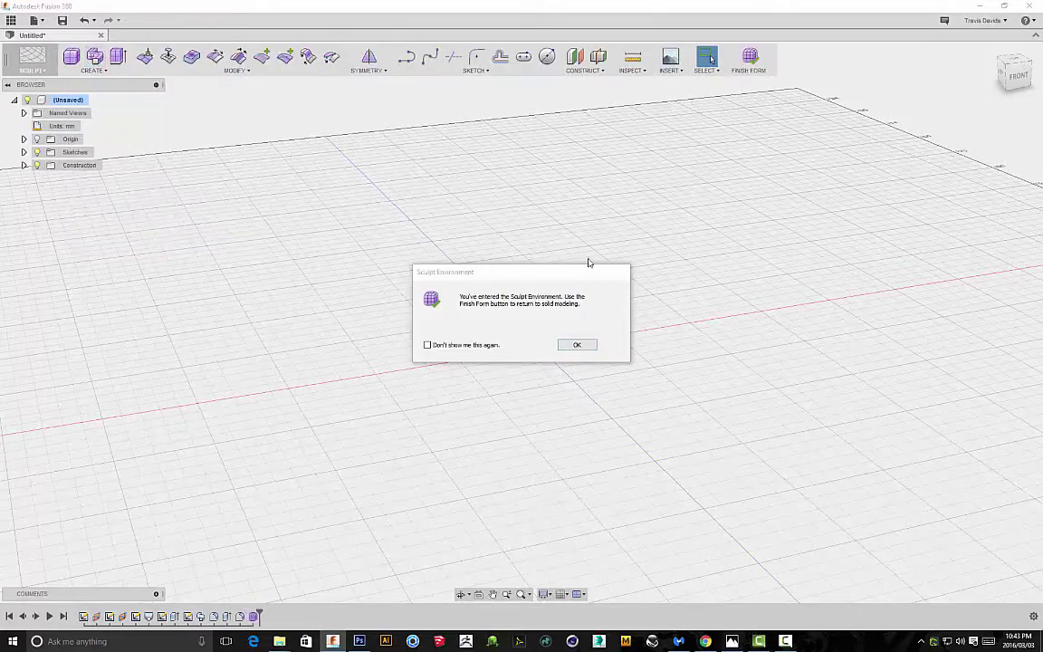
{"action": "left_click", "coordinate": [577, 345]}
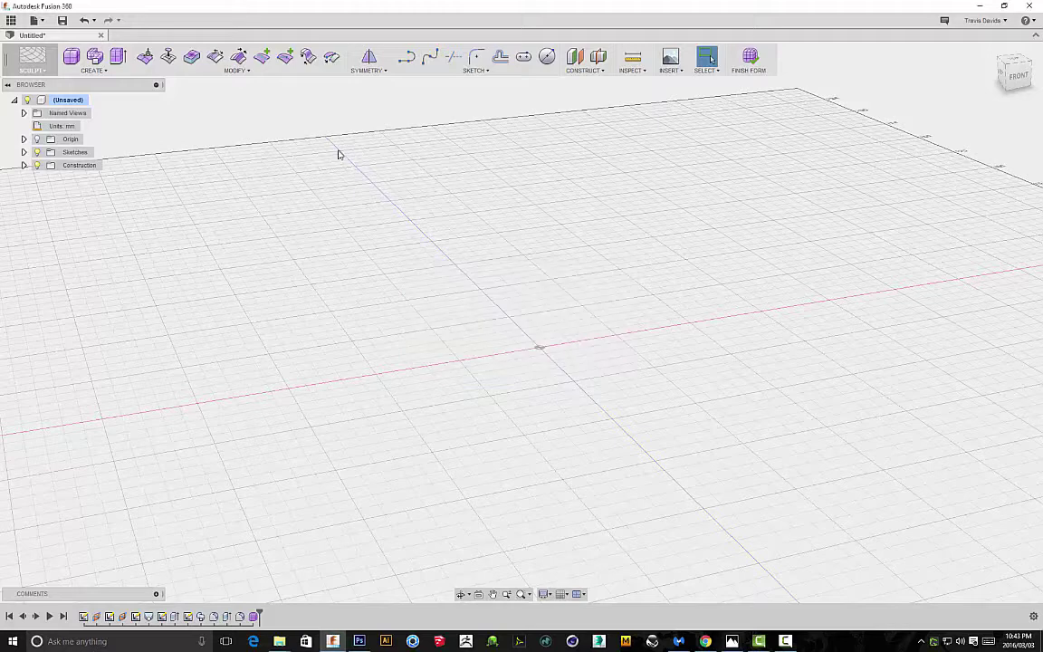
{"action": "middle_click_drag", "start_coordinate": [636, 226], "coordinate": [571, 242], "text": "shift"}
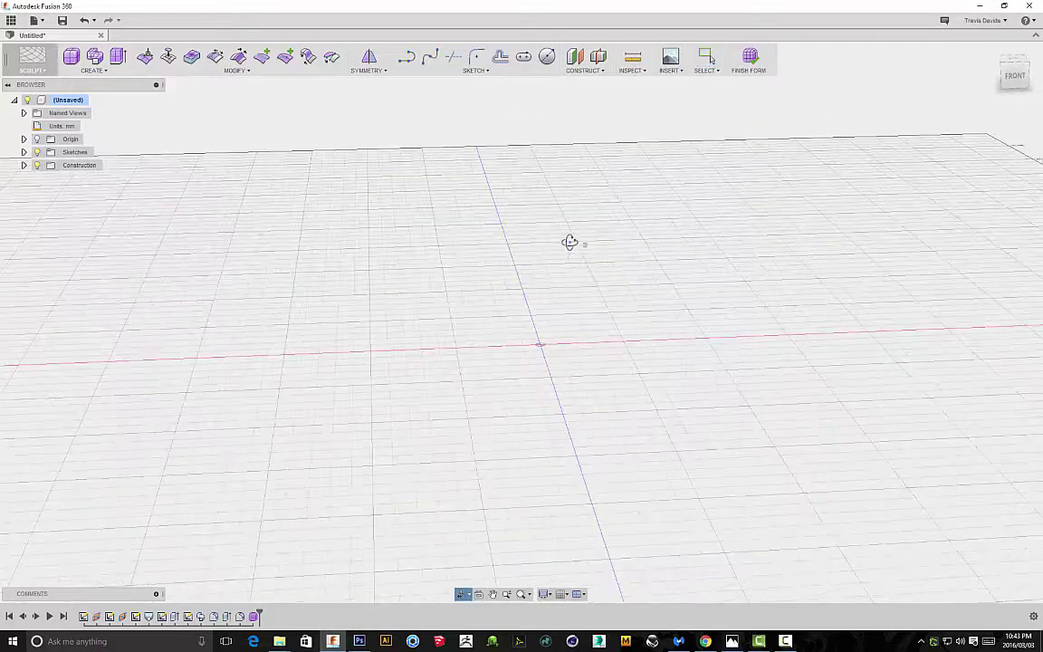
Try a curved spline path rising from the origin on the front plane, and undo the spline and its sketch.
{"action": "left_click", "coordinate": [430, 58]}
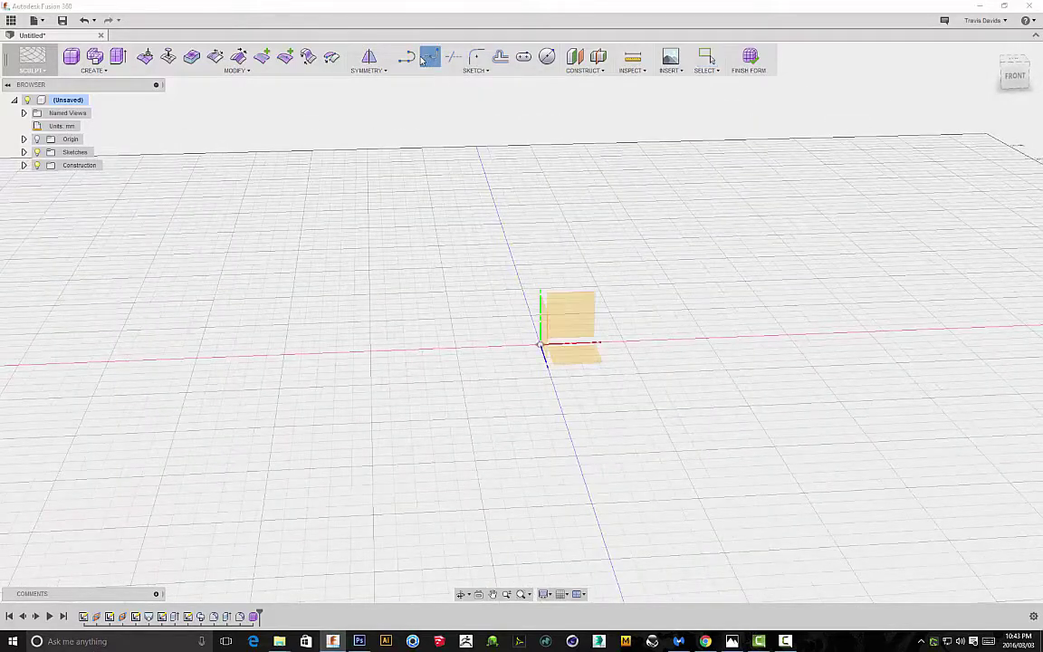
{"action": "left_click", "coordinate": [561, 312]}
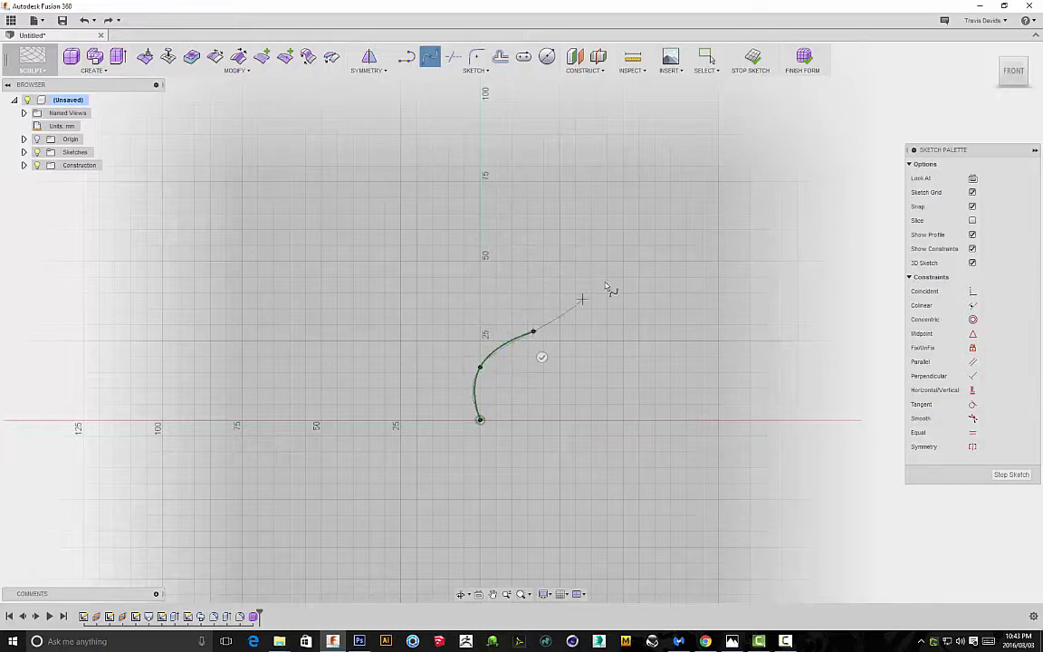
{"action": "left_click", "coordinate": [650, 191]}
{"action": "left_click", "coordinate": [524, 109]}
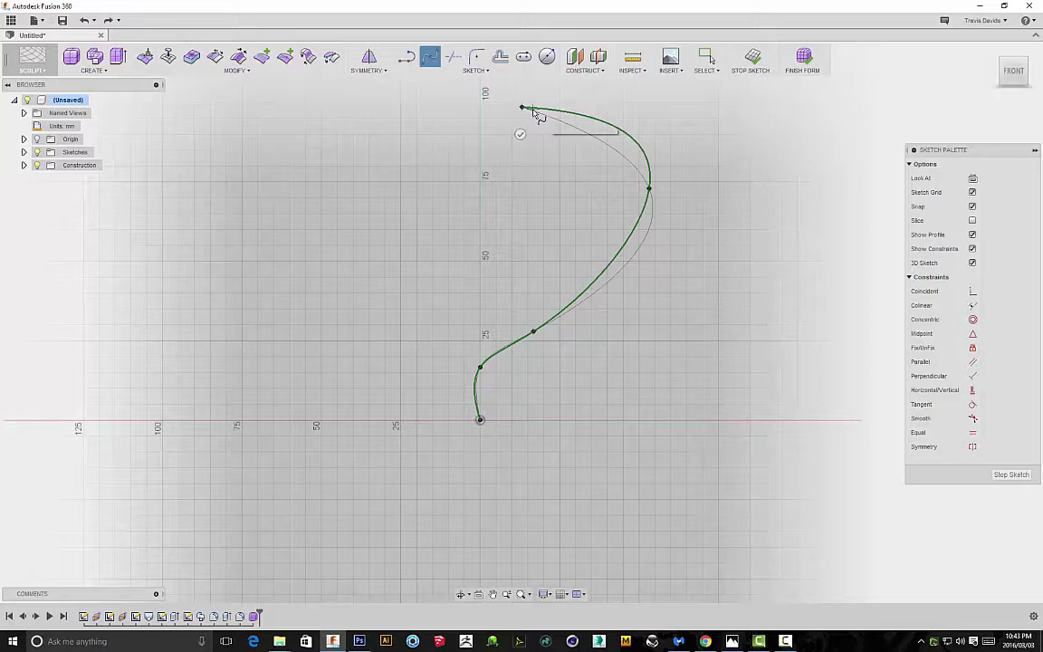
{"action": "right_click", "coordinate": [534, 113]}
{"action": "left_click", "coordinate": [586, 119]}
{"action": "key", "text": "ctrl+z"}
{"action": "key", "text": "ctrl+z"}
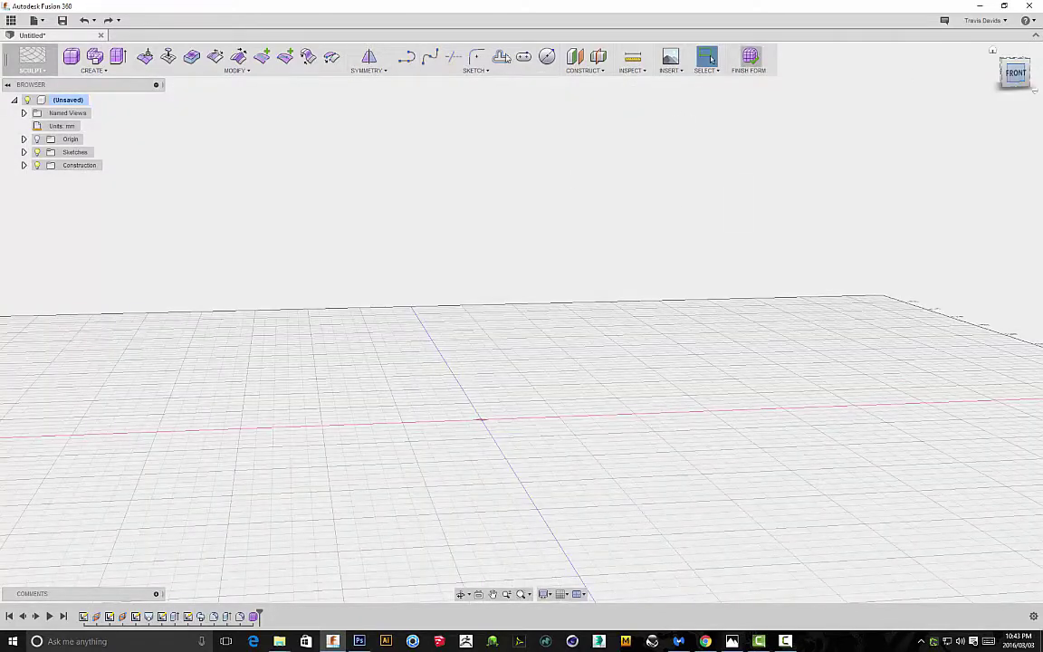
On the front plane, sketch a vertical line about 35 mm long from the origin, a tangent arc and a horizontal line about 40 mm long.
{"action": "left_click", "coordinate": [406, 58]}
{"action": "left_click", "coordinate": [497, 419]}
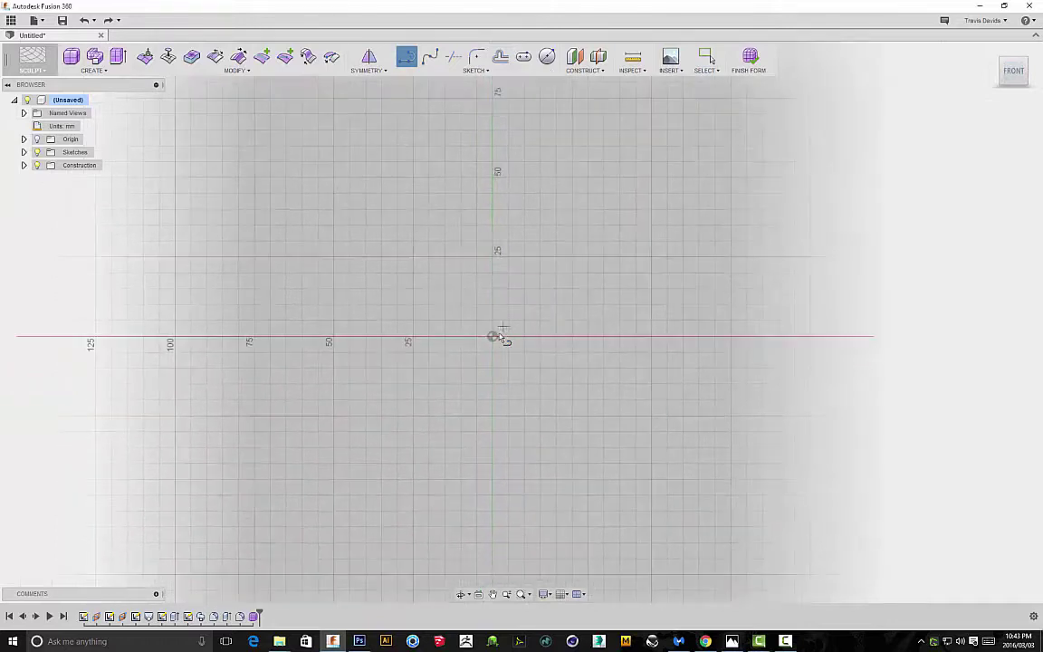
{"action": "left_click", "coordinate": [494, 232]}
{"action": "left_click_drag", "start_coordinate": [494, 233], "coordinate": [528, 184]}
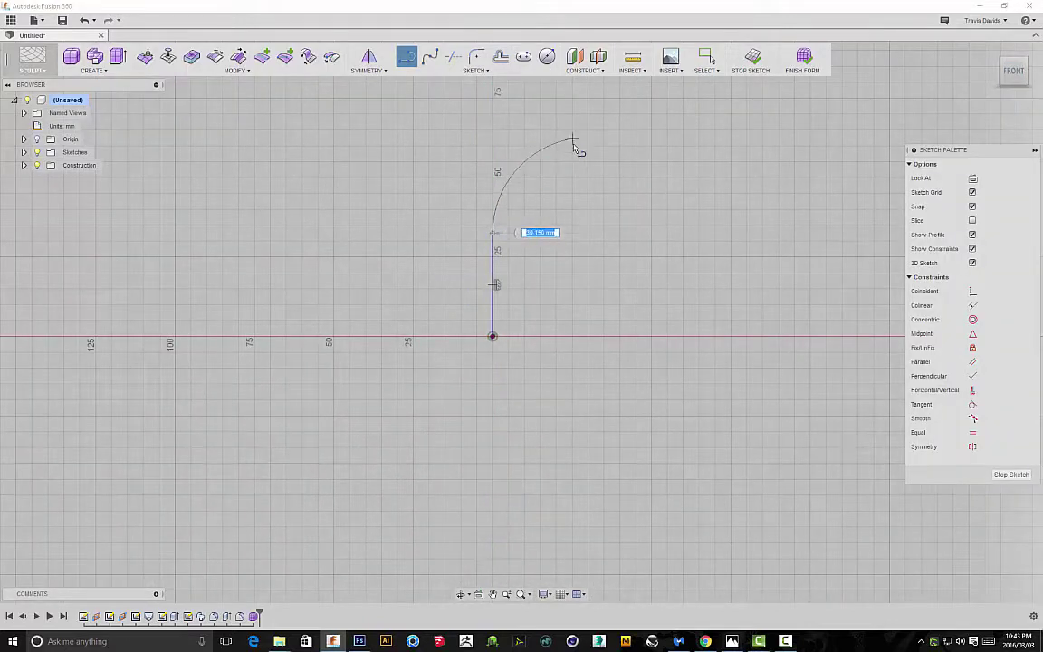
{"action": "left_click_drag", "start_coordinate": [573, 152], "coordinate": [575, 152]}
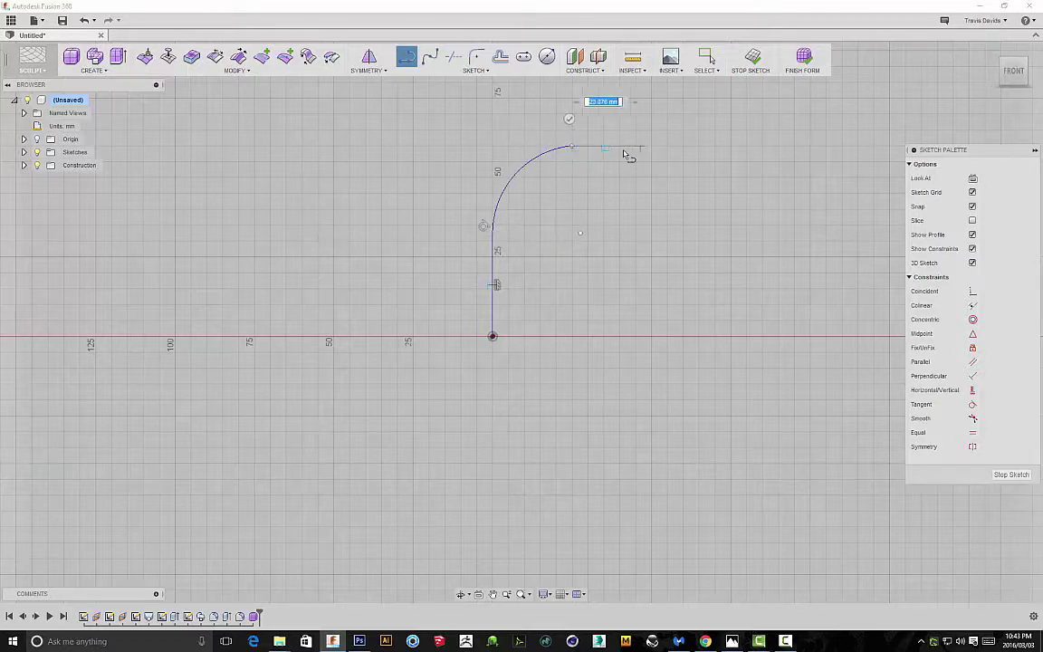
{"action": "scroll", "coordinate": [650, 150], "scroll_direction": "down", "scroll_amount": 1}
{"action": "middle_click_drag", "start_coordinate": [650, 151], "coordinate": [621, 376]}
{"action": "left_click", "coordinate": [662, 375]}
Try to extend the path with a large arc and a separately started sloping line, and undo both.
{"action": "left_click_drag", "start_coordinate": [662, 375], "coordinate": [724, 336]}
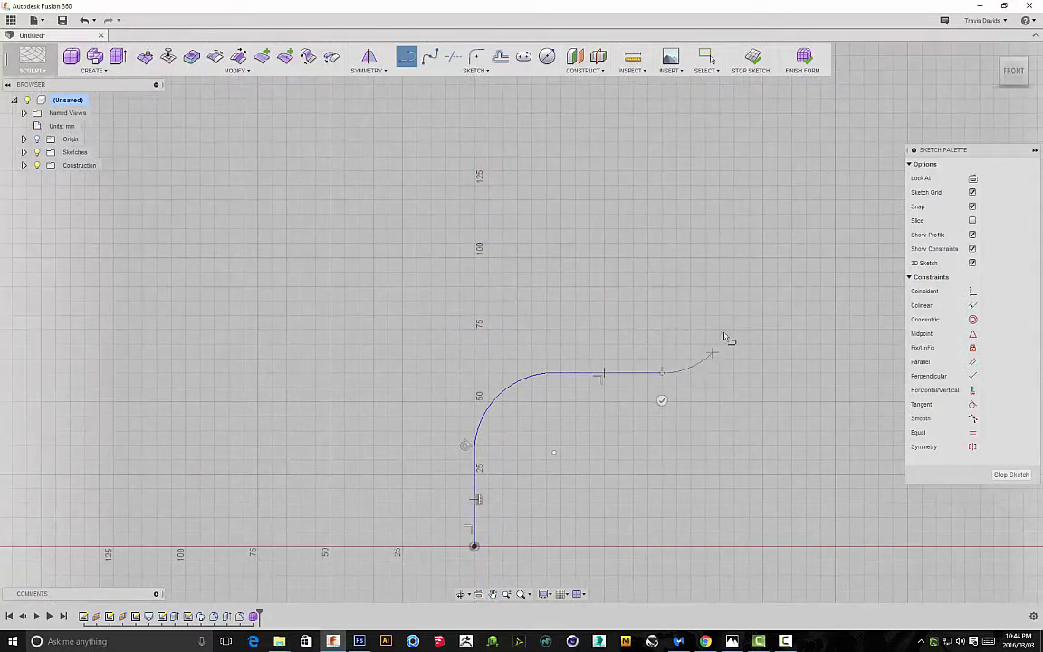
{"action": "left_click_drag", "start_coordinate": [709, 260], "coordinate": [694, 221]}
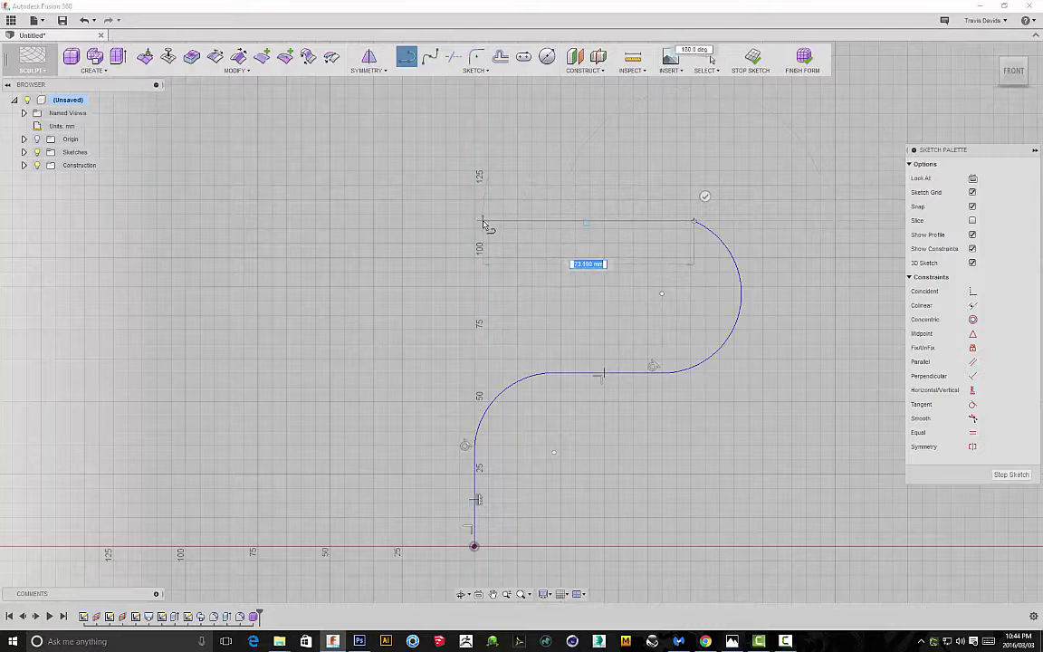
{"action": "key", "text": "Escape"}
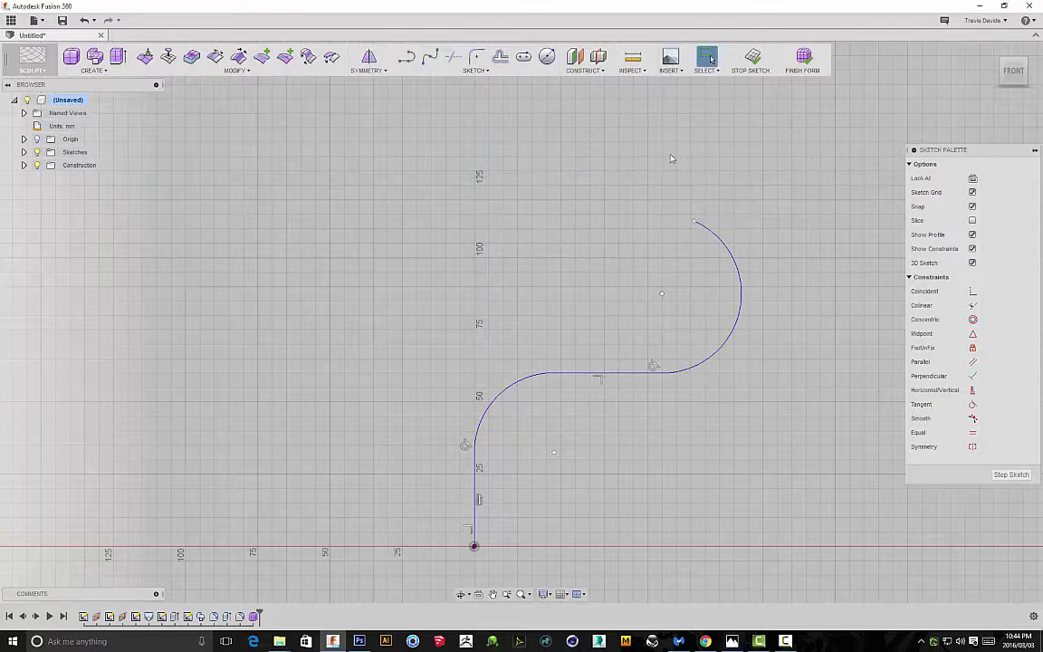
{"action": "left_click", "coordinate": [407, 56]}
{"action": "left_click", "coordinate": [695, 222]}
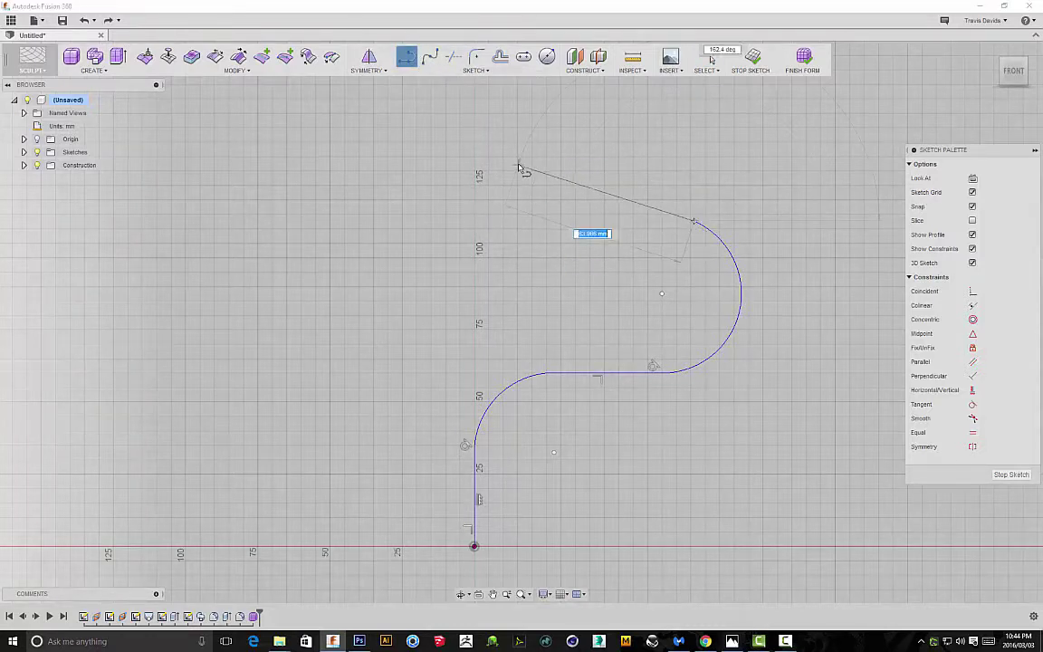
{"action": "left_click", "coordinate": [519, 163]}
{"action": "key", "text": "Escape"}
{"action": "key", "text": "Escape"}
{"action": "scroll", "coordinate": [715, 237], "scroll_direction": "up", "scroll_amount": 5}
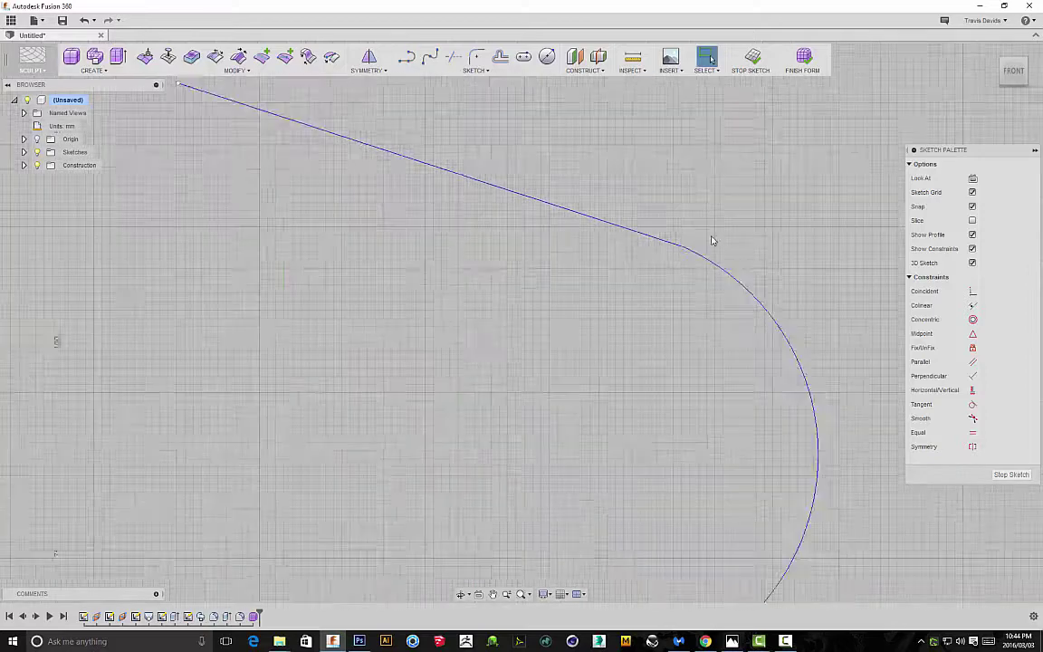
{"action": "scroll", "coordinate": [728, 241], "scroll_direction": "down", "scroll_amount": 5}
{"action": "key", "text": "ctrl+z"}
{"action": "key", "text": "ctrl+z"}
Continue the path from the horizontal line's end with a large tangent arc turning back and a tangent sloping line about 39 mm long.
{"action": "left_click", "coordinate": [407, 56]}
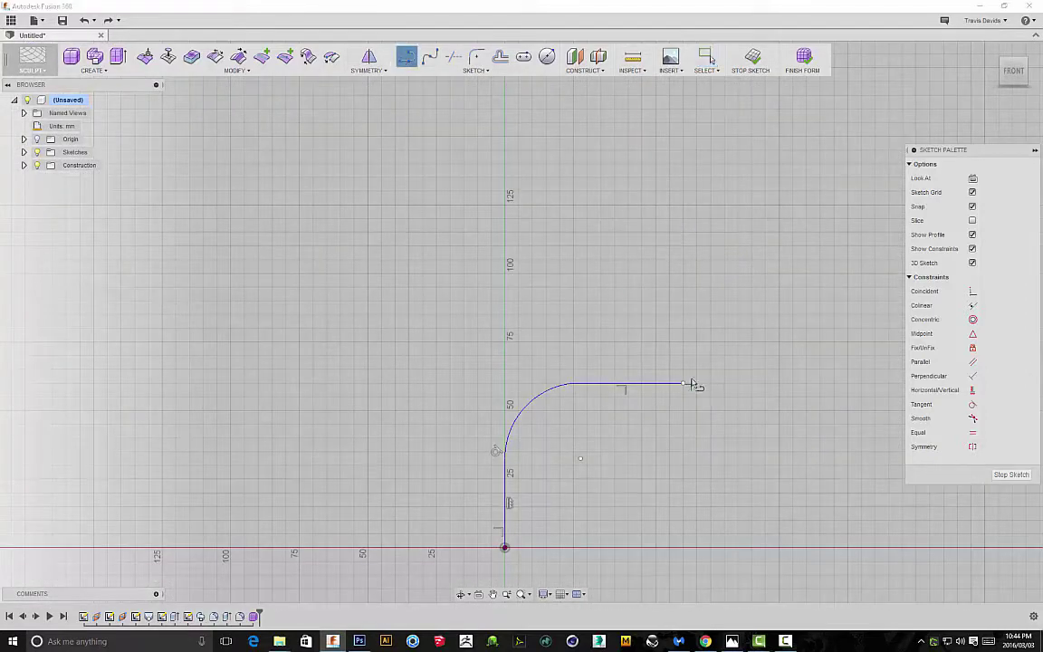
{"action": "mouse_move", "coordinate": [684, 383]}
{"action": "left_mouse_down"}
{"action": "mouse_move", "coordinate": [775, 277]}
{"action": "mouse_move", "coordinate": [721, 253]}
{"action": "left_mouse_up"}
{"action": "left_click", "coordinate": [628, 198]}
{"action": "right_click", "coordinate": [724, 165]}
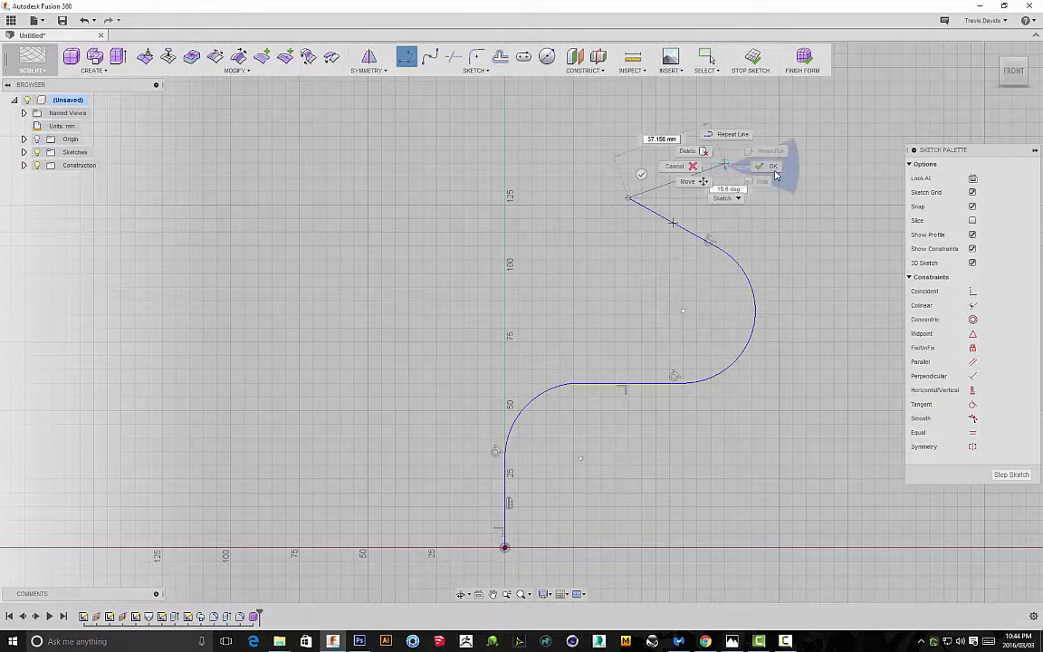
{"action": "left_click", "coordinate": [771, 167]}
Create a Pipe form that follows the whole chained line-and-arc sketch path.
{"action": "mouse_move", "coordinate": [772, 167]}
{"action": "middle_mouse_down", "text": "shift"}
{"action": "mouse_move", "coordinate": [532, 288]}
{"action": "mouse_move", "coordinate": [625, 237]}
{"action": "middle_mouse_up", "text": "shift"}
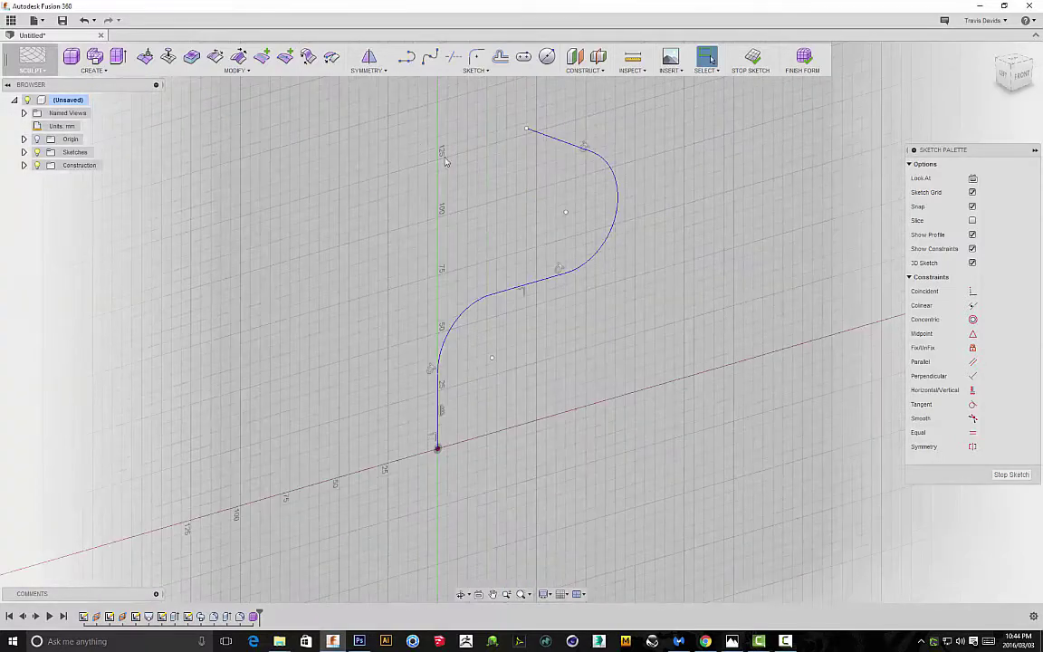
{"action": "mouse_move", "coordinate": [446, 161]}
{"action": "middle_mouse_down", "text": "shift"}
{"action": "mouse_move", "coordinate": [526, 221]}
{"action": "mouse_move", "coordinate": [501, 231]}
{"action": "mouse_move", "coordinate": [576, 259]}
{"action": "middle_mouse_up", "text": "shift"}
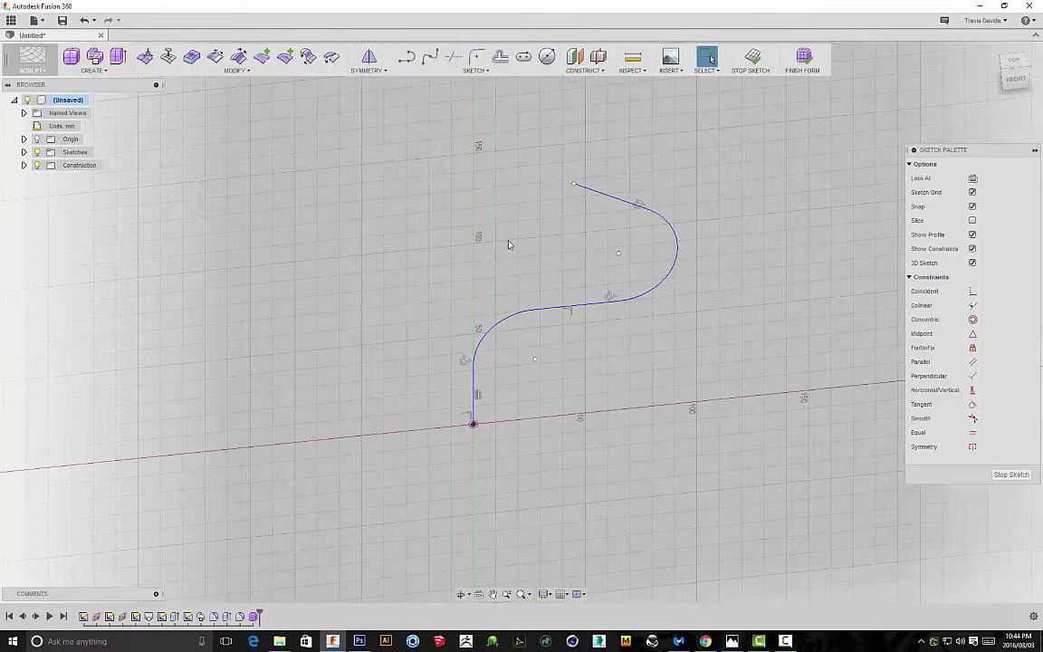
{"action": "mouse_move", "coordinate": [508, 245]}
{"action": "middle_mouse_down", "text": "shift"}
{"action": "mouse_move", "coordinate": [489, 203]}
{"action": "mouse_move", "coordinate": [507, 236]}
{"action": "mouse_move", "coordinate": [493, 289]}
{"action": "mouse_move", "coordinate": [516, 272]}
{"action": "middle_mouse_up", "text": "shift"}
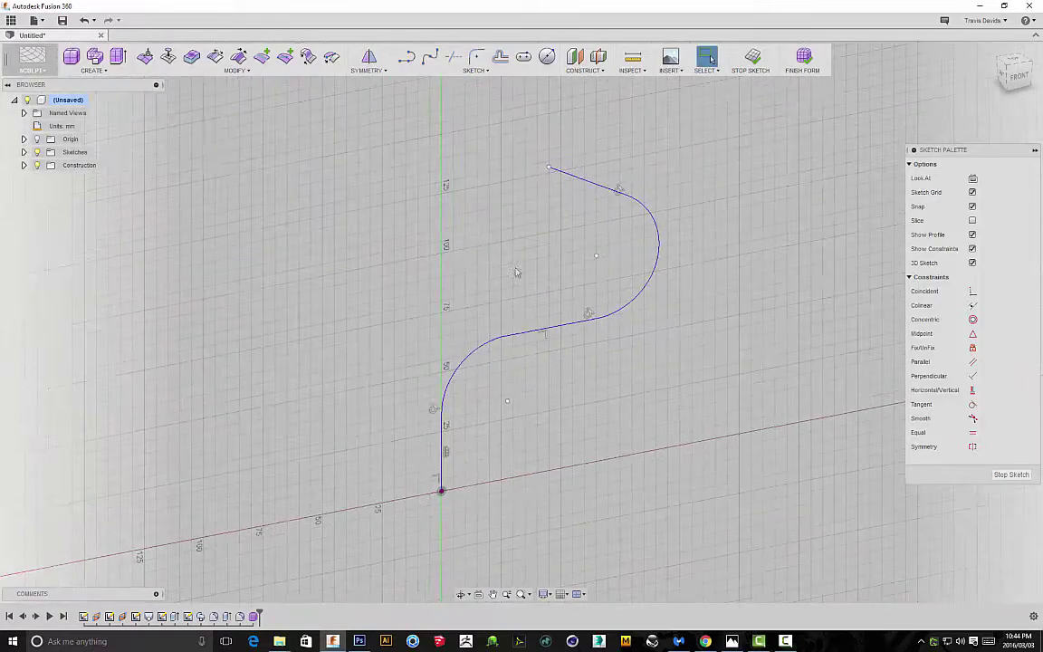
{"action": "mouse_move", "coordinate": [265, 128]}
{"action": "middle_mouse_down", "text": "shift"}
{"action": "mouse_move", "coordinate": [354, 181]}
{"action": "mouse_move", "coordinate": [431, 200]}
{"action": "mouse_move", "coordinate": [310, 199]}
{"action": "middle_mouse_up", "text": "shift"}
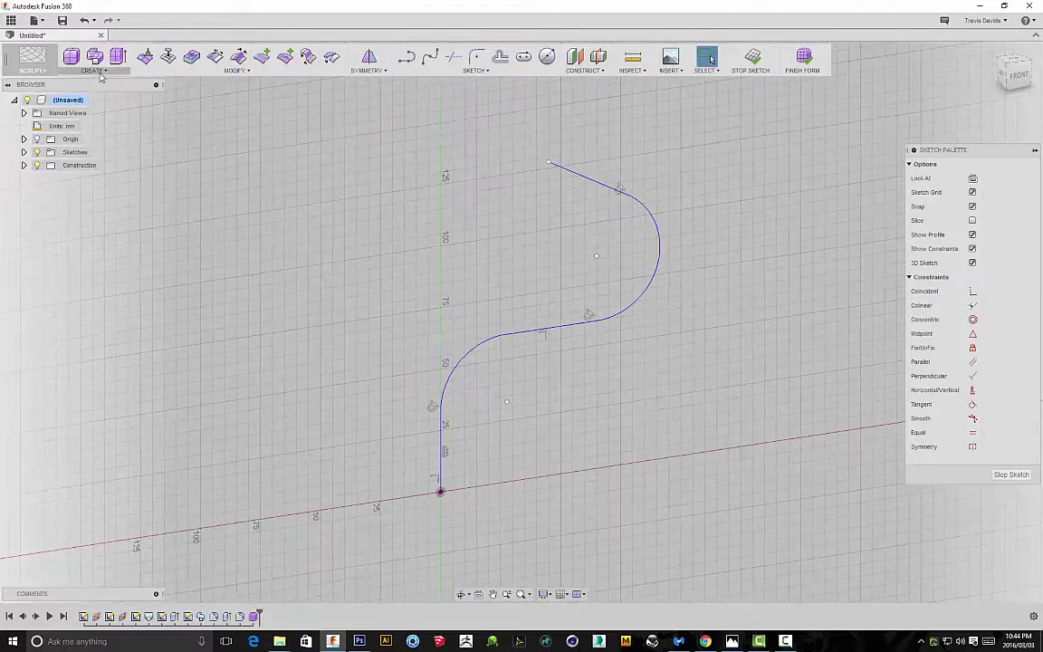
{"action": "left_click", "coordinate": [94, 70]}
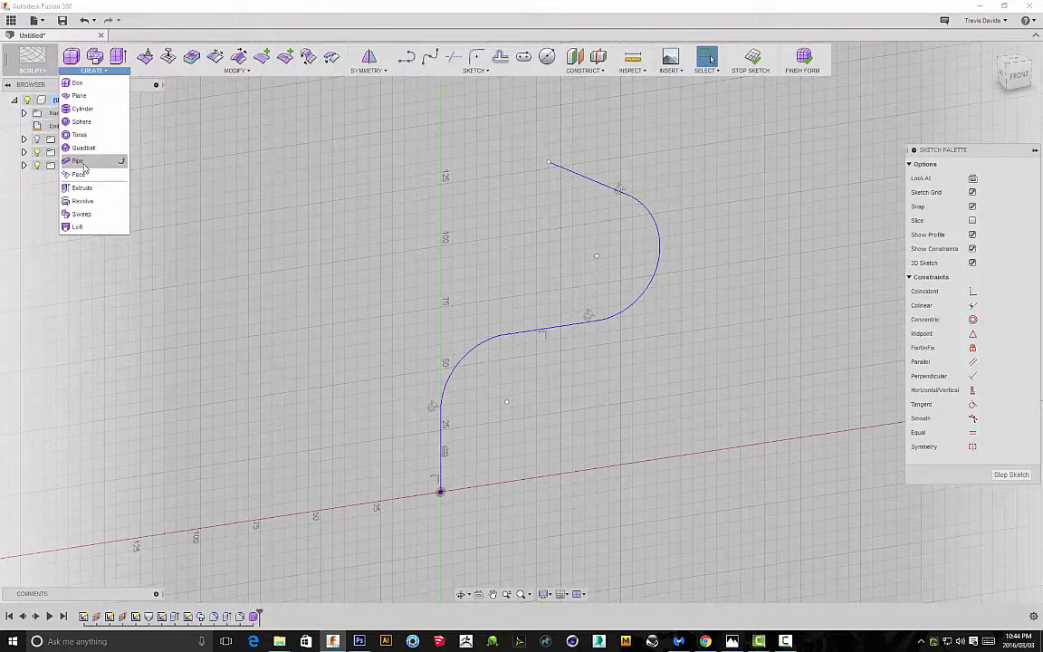
{"action": "left_click", "coordinate": [84, 165]}
{"action": "mouse_move", "coordinate": [452, 204]}
{"action": "middle_mouse_down", "text": "shift"}
{"action": "mouse_move", "coordinate": [512, 233]}
{"action": "mouse_move", "coordinate": [393, 186]}
{"action": "mouse_move", "coordinate": [410, 249]}
{"action": "mouse_move", "coordinate": [417, 240]}
{"action": "mouse_move", "coordinate": [377, 195]}
{"action": "mouse_move", "coordinate": [443, 181]}
{"action": "mouse_move", "coordinate": [400, 163]}
{"action": "mouse_move", "coordinate": [341, 207]}
{"action": "middle_mouse_up", "text": "shift"}
{"action": "left_click", "coordinate": [411, 222]}
{"action": "scroll", "coordinate": [394, 187], "scroll_direction": "down", "scroll_amount": 1}
{"action": "scroll", "coordinate": [392, 239], "scroll_direction": "up", "scroll_amount": 4}
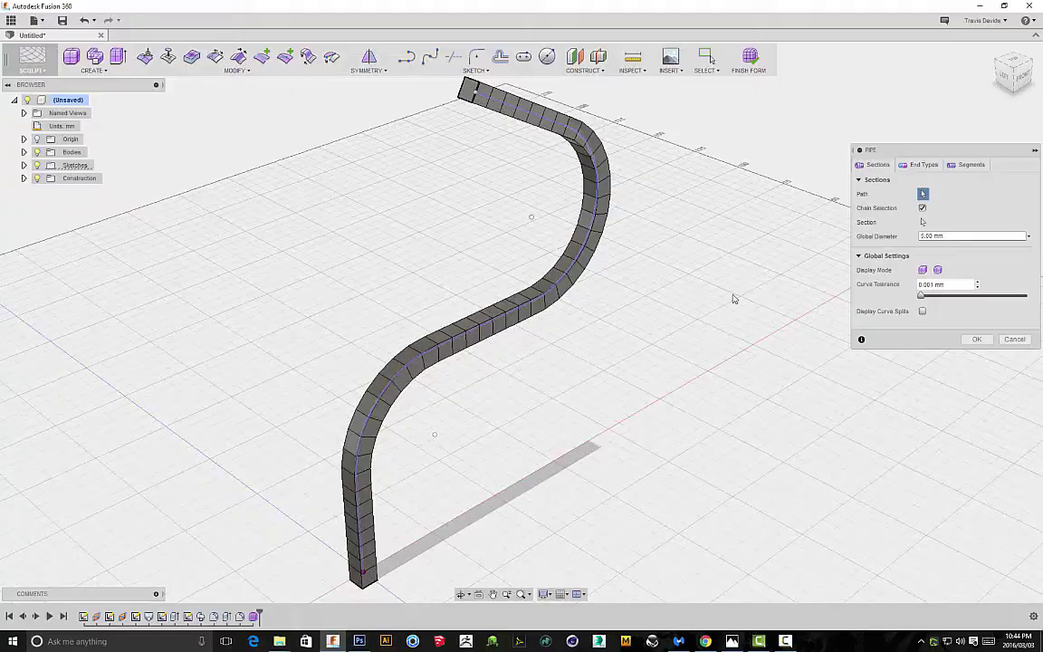
Switch the pipe's display mode from box to smooth and check the rounded shape along the path.
{"action": "middle_click_drag", "start_coordinate": [734, 298], "coordinate": [465, 273], "text": "shift"}
{"action": "middle_click_drag", "start_coordinate": [378, 269], "coordinate": [521, 273], "text": "shift"}
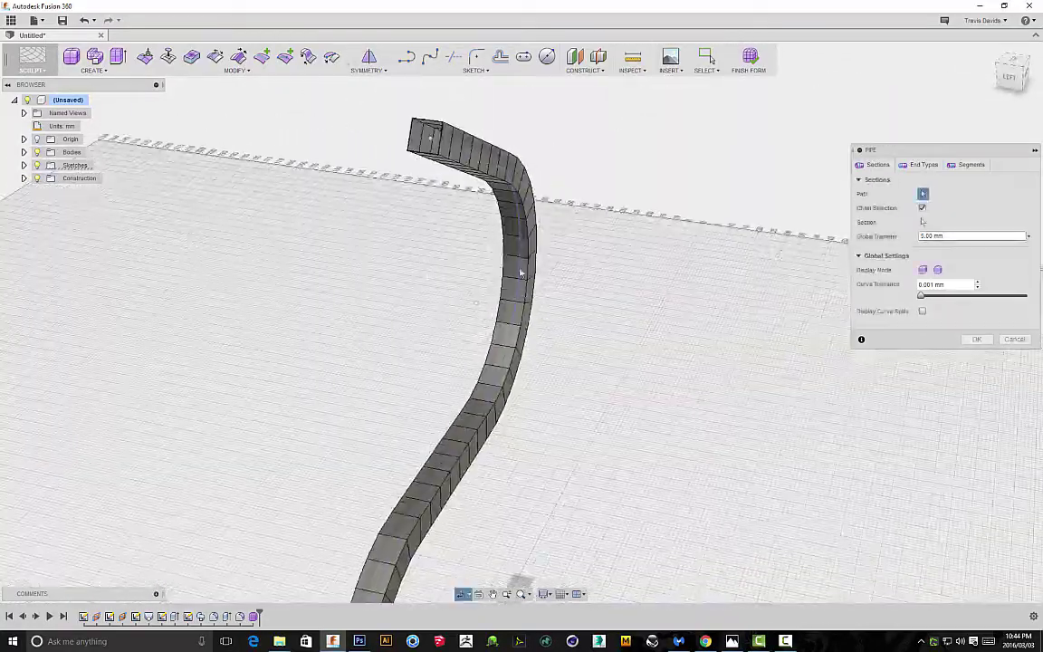
{"action": "middle_click_drag", "start_coordinate": [391, 236], "coordinate": [426, 241], "text": "shift"}
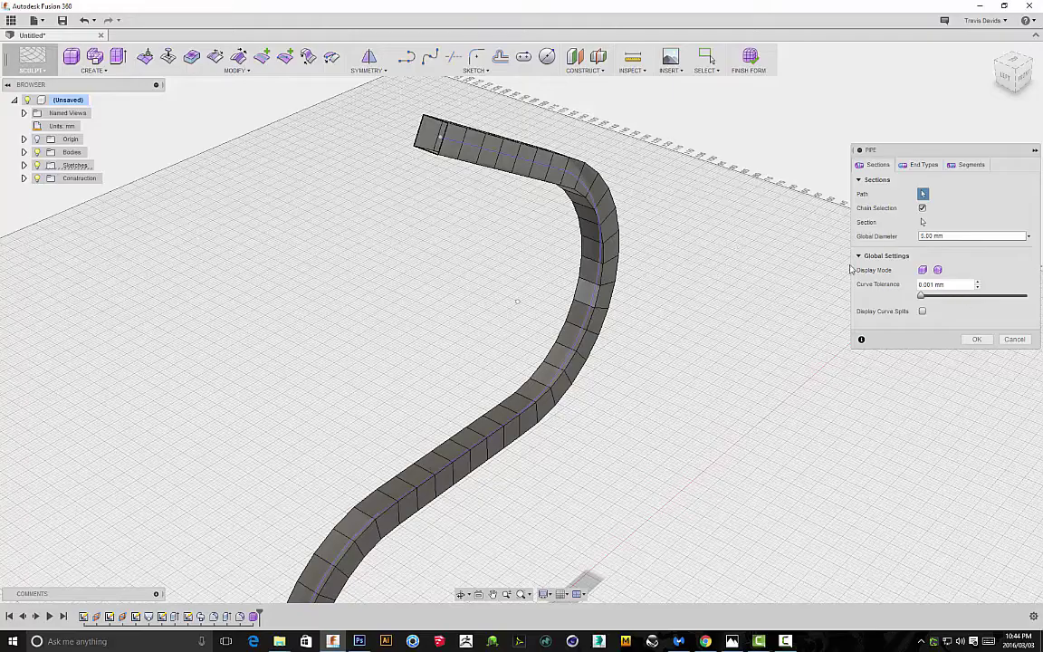
{"action": "left_click", "coordinate": [937, 271]}
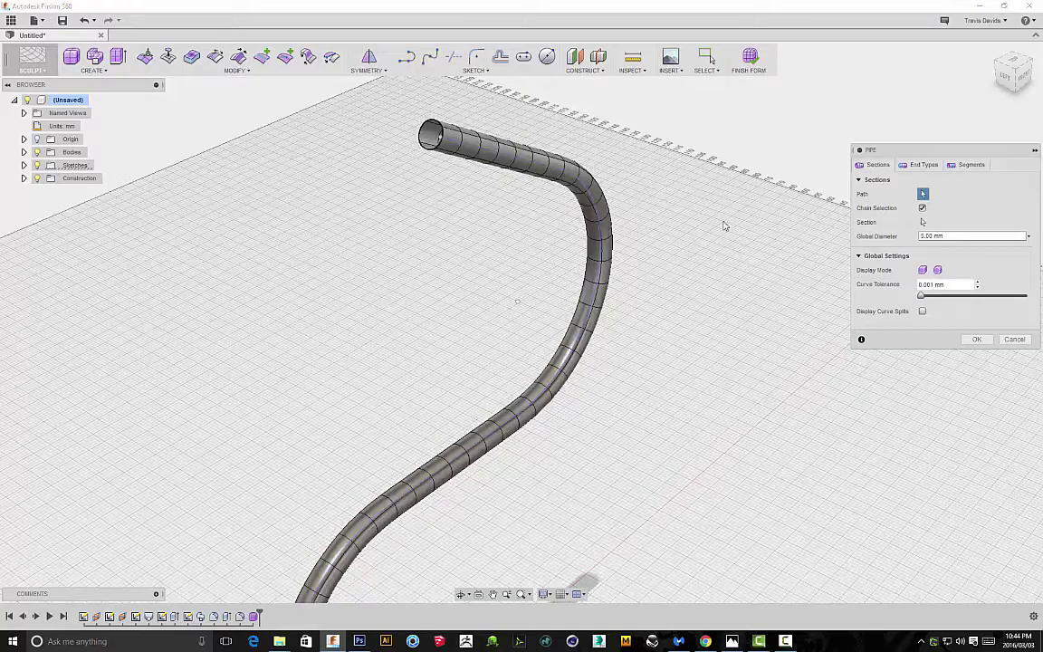
{"action": "middle_click_drag", "start_coordinate": [722, 225], "coordinate": [500, 211], "text": "shift"}
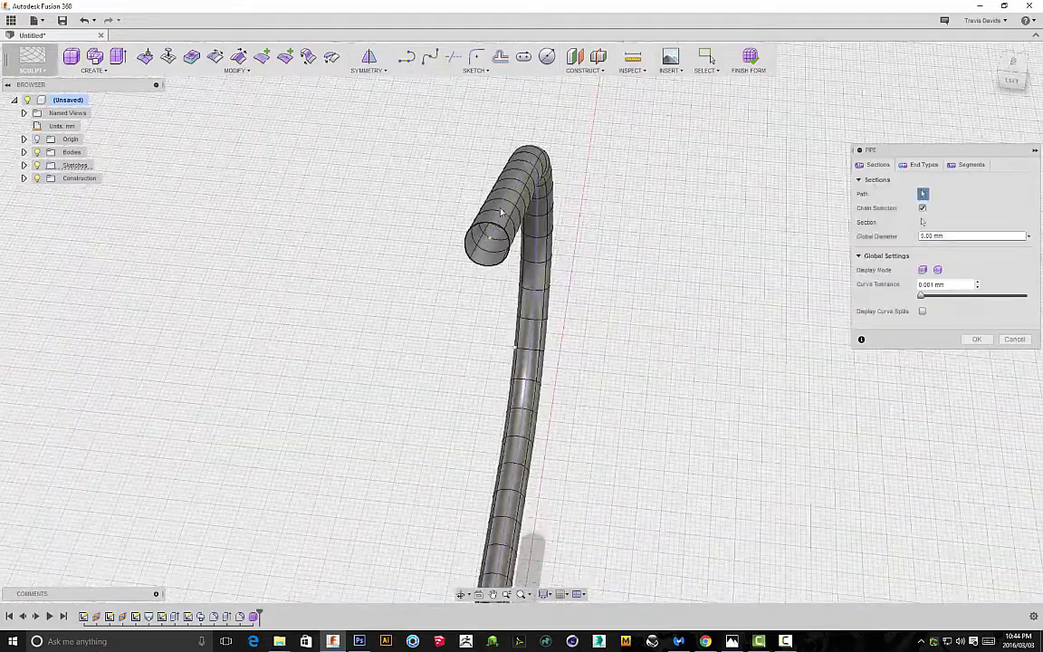
{"action": "middle_click_drag", "start_coordinate": [673, 285], "coordinate": [345, 269], "text": "shift"}
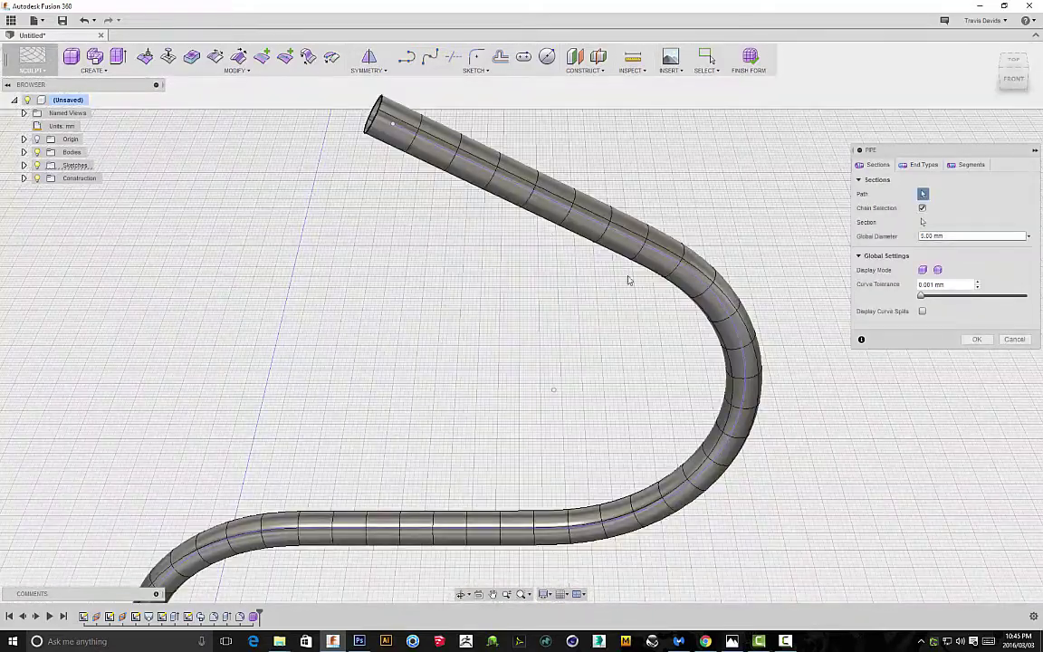
{"action": "middle_click_drag", "start_coordinate": [418, 280], "coordinate": [482, 187], "text": "shift"}
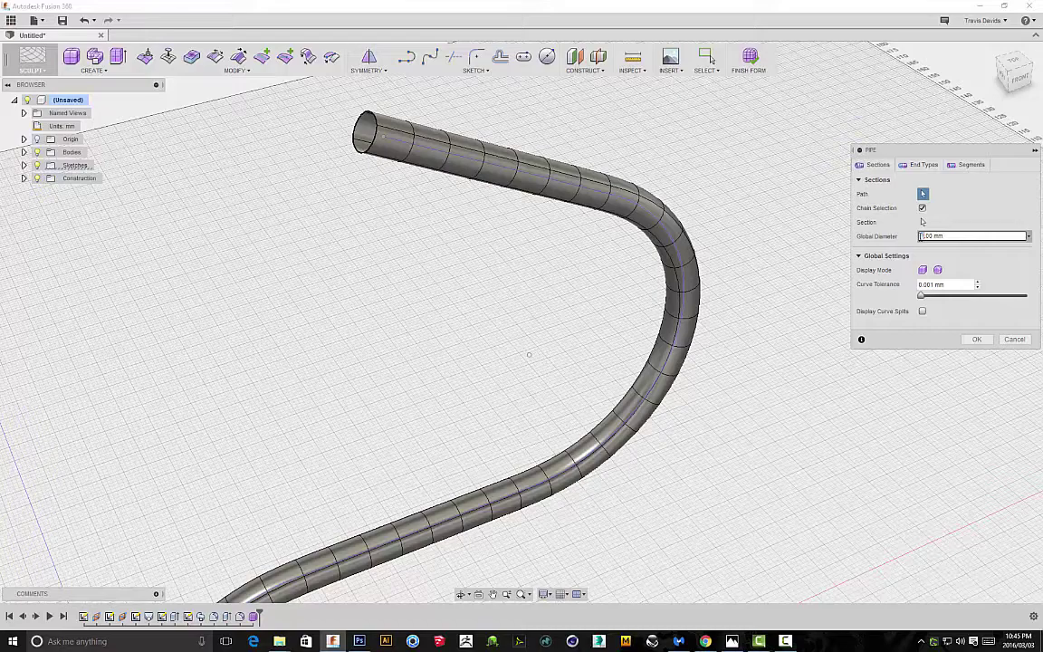
Set the pipe's global diameter to 10 mm and create the pipe.
{"action": "key", "text": "Return"}
{"action": "scroll", "coordinate": [772, 281], "scroll_direction": "down", "scroll_amount": 5}
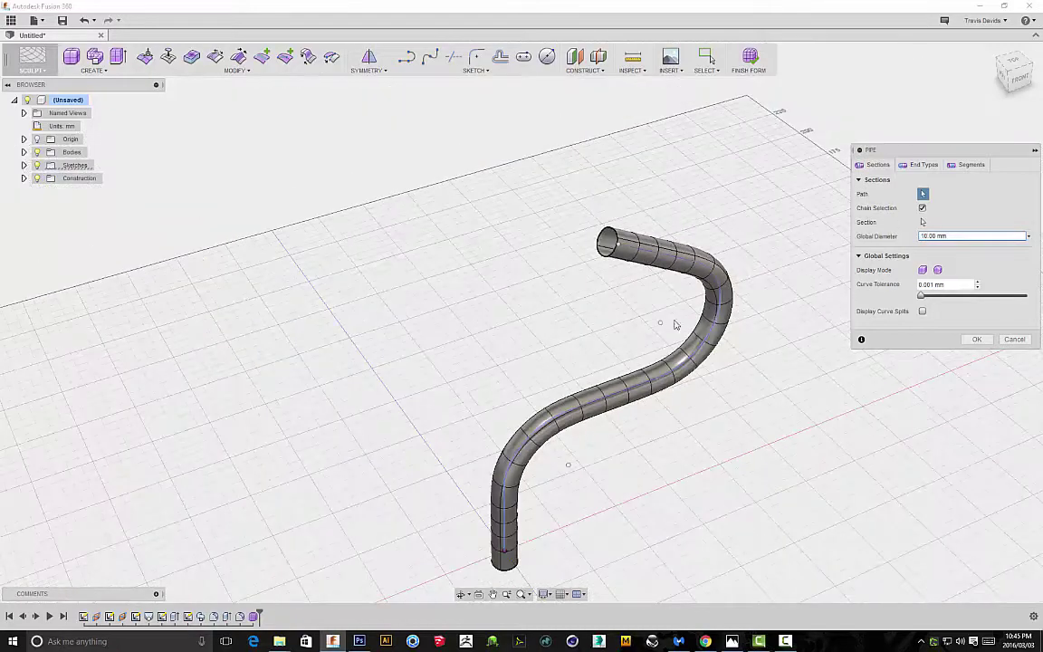
{"action": "middle_click_drag", "start_coordinate": [676, 324], "coordinate": [631, 280], "text": "shift"}
{"action": "left_click", "coordinate": [975, 340]}
{"action": "middle_click_drag", "start_coordinate": [745, 396], "coordinate": [481, 132], "text": "shift"}
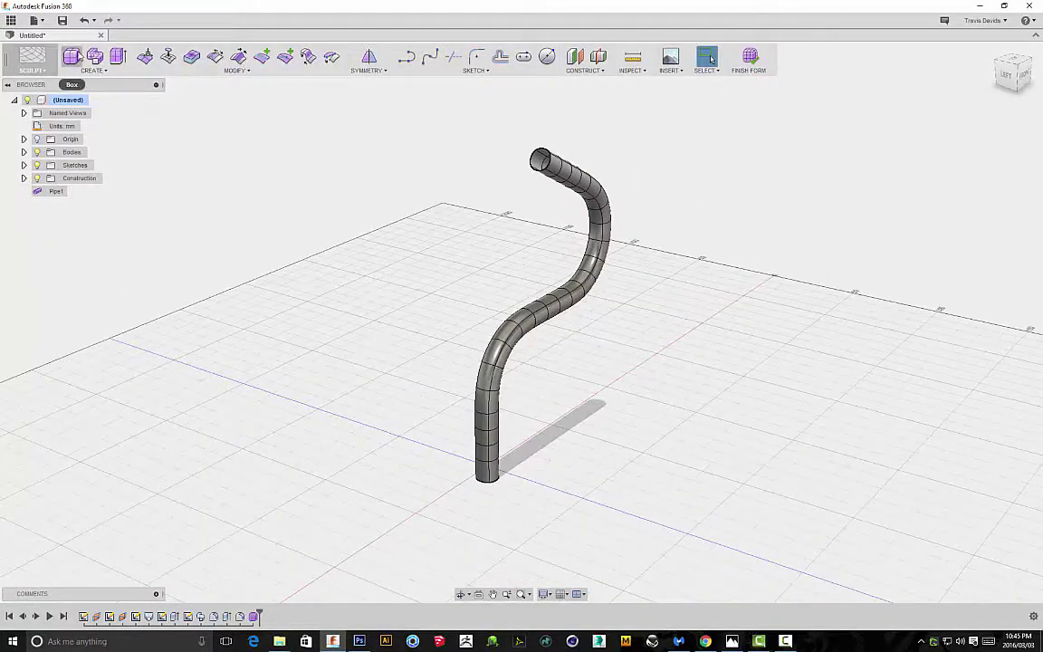
Select the four-edge loop at the pipe's upper open end and start Edit Form on it.
{"action": "middle_click_drag", "start_coordinate": [514, 252], "coordinate": [449, 281], "text": "shift"}
{"action": "scroll", "coordinate": [438, 226], "scroll_direction": "up", "scroll_amount": 3}
{"action": "scroll", "coordinate": [466, 185], "scroll_direction": "up", "scroll_amount": 4}
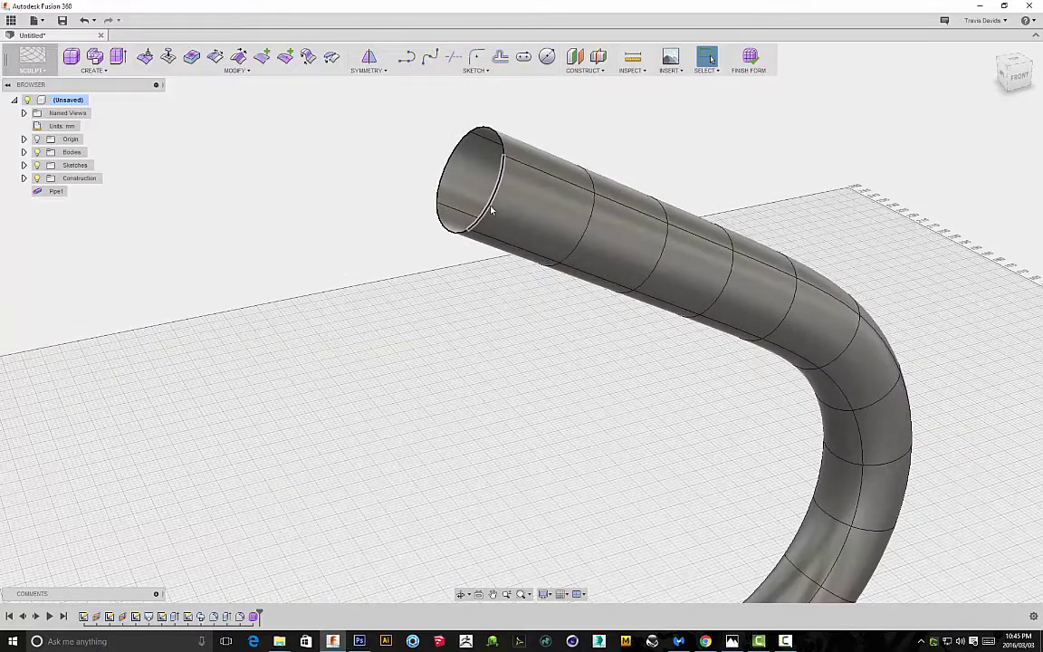
{"action": "middle_click_drag", "start_coordinate": [380, 192], "coordinate": [442, 294], "text": "shift"}
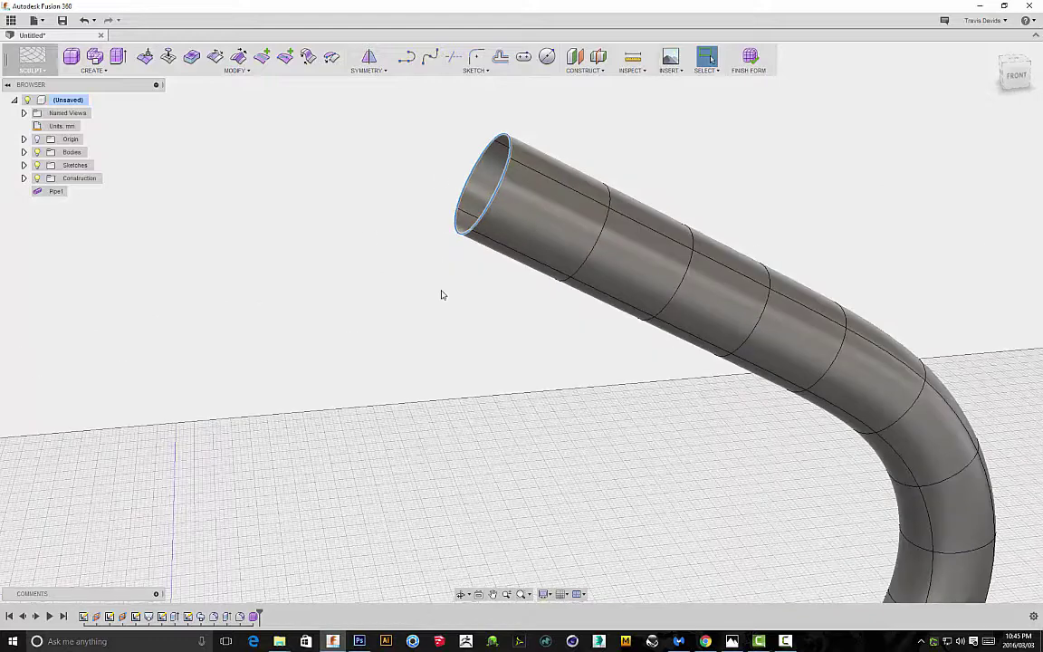
{"action": "right_click", "coordinate": [464, 286]}
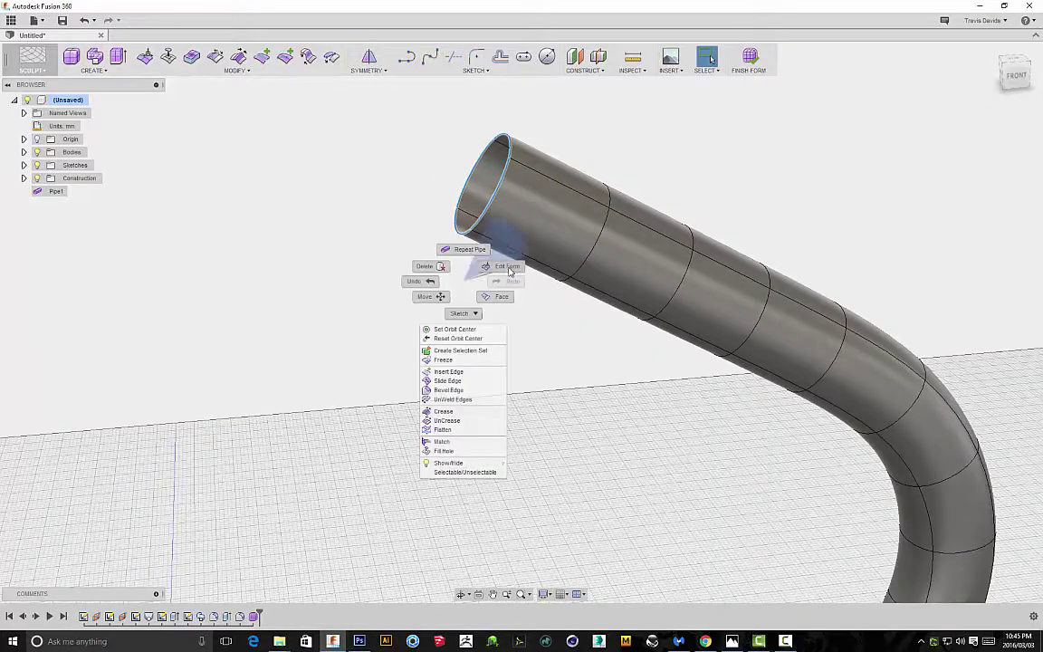
{"action": "left_click", "coordinate": [507, 267]}
{"action": "middle_click_drag", "start_coordinate": [468, 284], "coordinate": [467, 335], "text": "shift"}
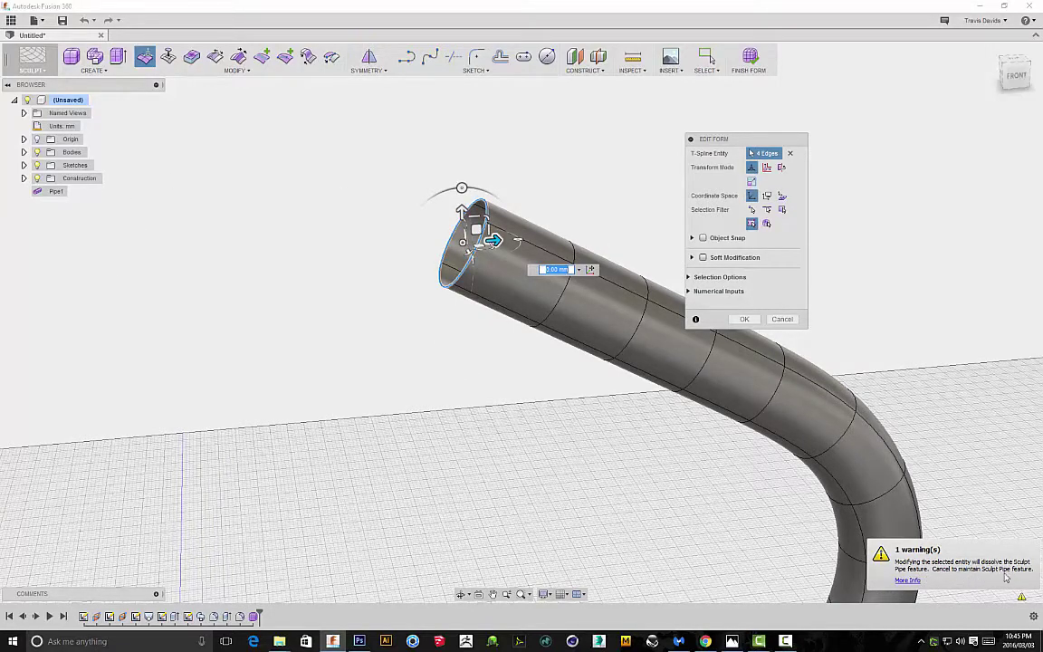
Try to scale the upper open end's edge loop horizontally, and undo the scaling.
{"action": "middle_click_drag", "start_coordinate": [560, 443], "coordinate": [616, 498], "text": "shift"}
{"action": "middle_click_drag", "start_coordinate": [395, 396], "coordinate": [344, 331], "text": "shift"}
{"action": "scroll", "coordinate": [449, 306], "scroll_direction": "up", "scroll_amount": 4}
{"action": "scroll", "coordinate": [448, 306], "scroll_direction": "down", "scroll_amount": 5}
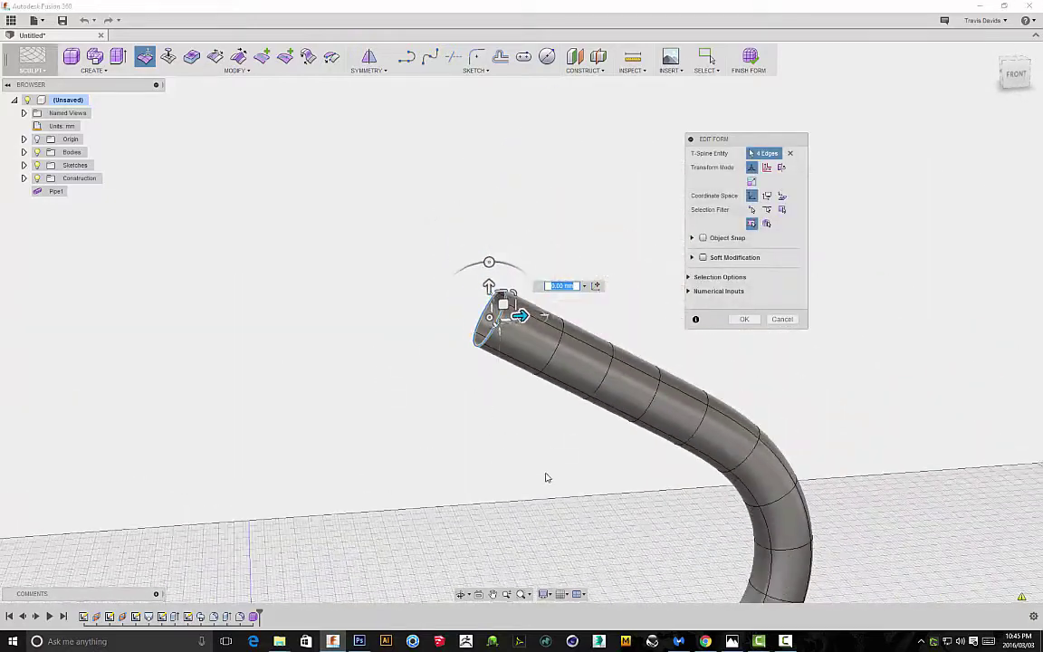
{"action": "middle_click_drag", "start_coordinate": [547, 477], "coordinate": [549, 348]}
{"action": "scroll", "coordinate": [548, 347], "scroll_direction": "down", "scroll_amount": 2}
{"action": "scroll", "coordinate": [515, 254], "scroll_direction": "up", "scroll_amount": 4}
{"action": "middle_click_drag", "start_coordinate": [513, 227], "coordinate": [540, 61]}
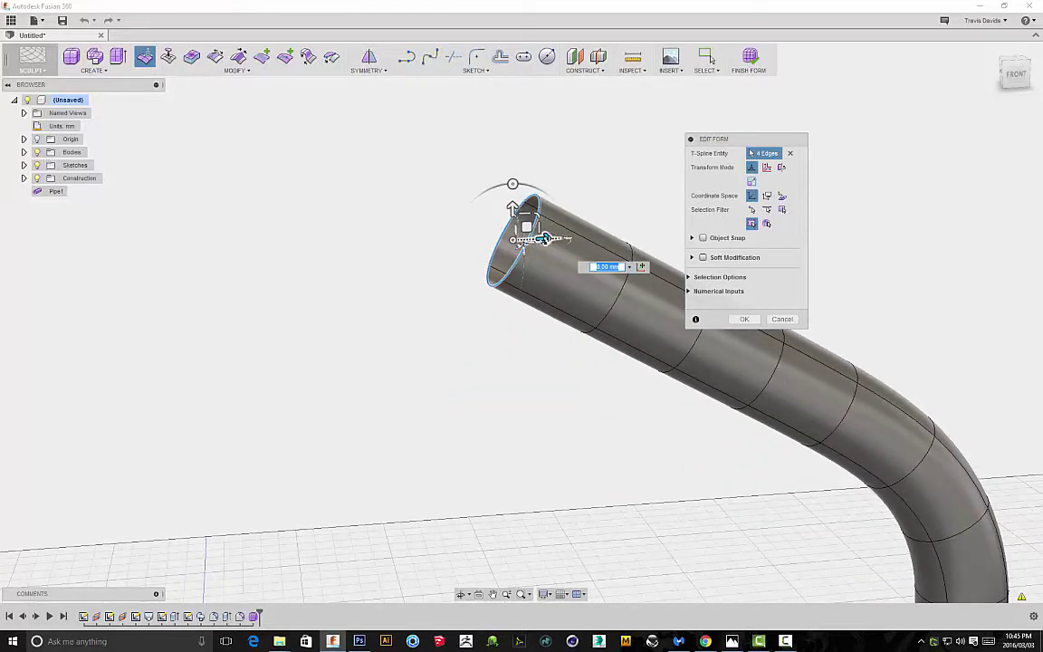
{"action": "scroll", "coordinate": [546, 239], "scroll_direction": "up", "scroll_amount": 3}
{"action": "left_click_drag", "start_coordinate": [519, 228], "coordinate": [463, 245]}
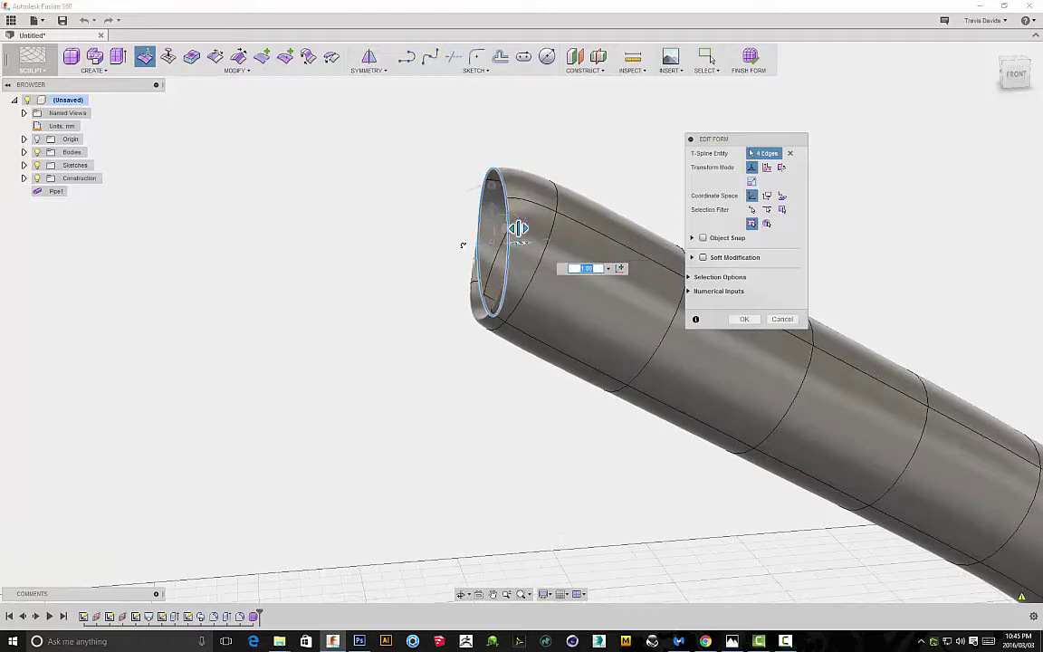
{"action": "middle_click_drag", "start_coordinate": [524, 245], "coordinate": [547, 240], "text": "shift"}
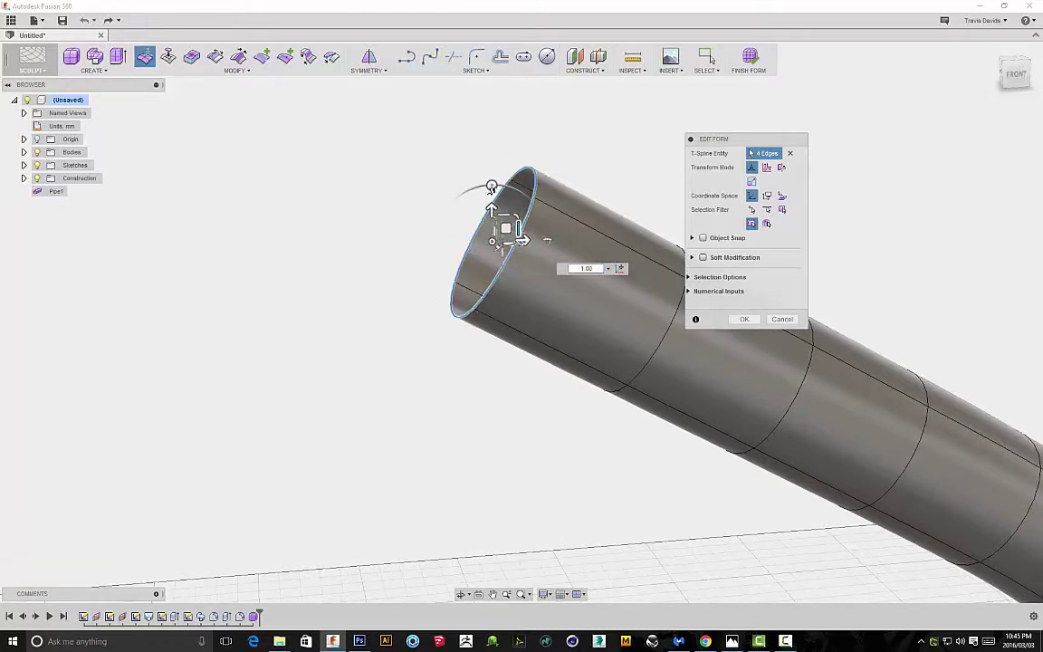
Rotate the upper end's edge loop until it stands roughly vertical, then move it outward and about 2 mm down.
{"action": "left_click_drag", "start_coordinate": [492, 186], "coordinate": [468, 192]}
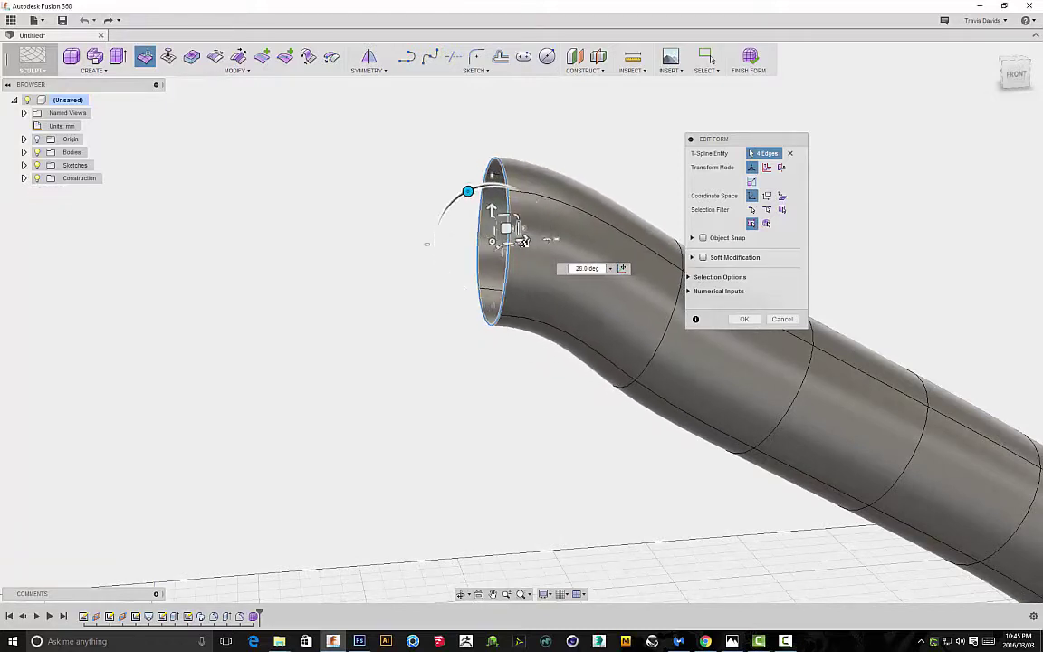
{"action": "left_click_drag", "start_coordinate": [524, 240], "coordinate": [440, 230]}
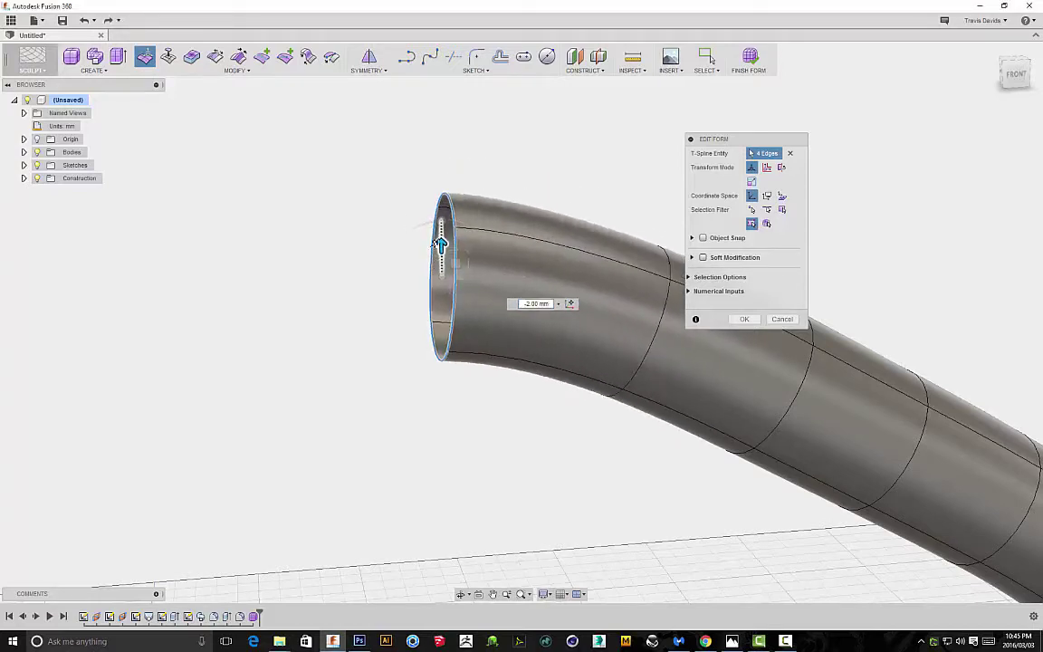
{"action": "middle_click_drag", "start_coordinate": [442, 231], "coordinate": [526, 219], "text": "shift"}
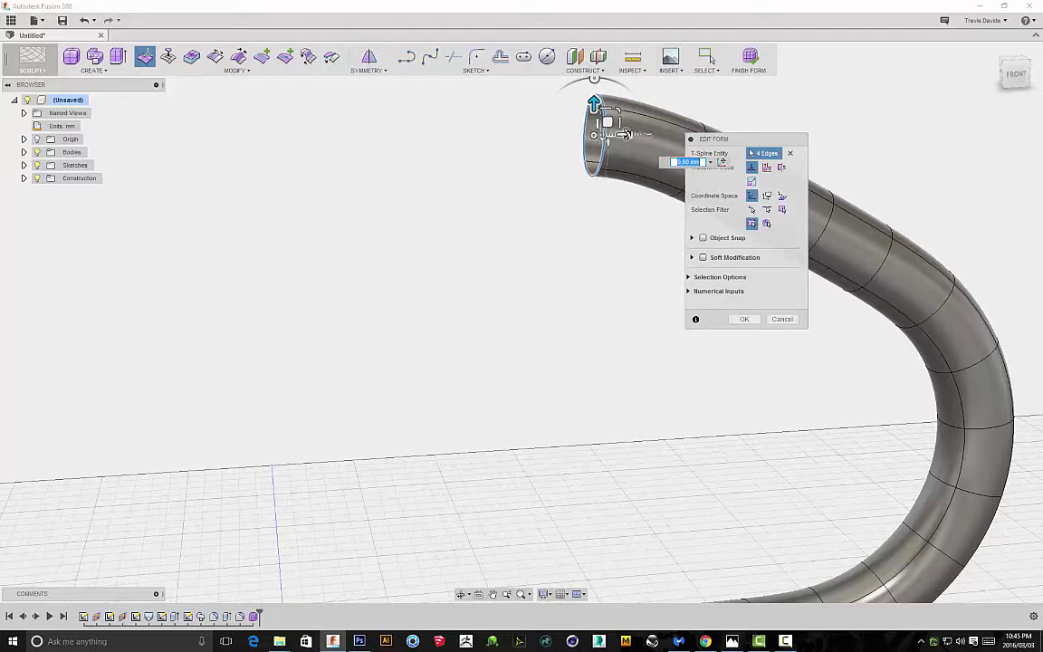
Extrude the upper end's edge loop 17 mm horizontally outward and shift the new edge loop slightly back toward the pipe.
{"action": "left_click_drag", "start_coordinate": [626, 134], "coordinate": [479, 138]}
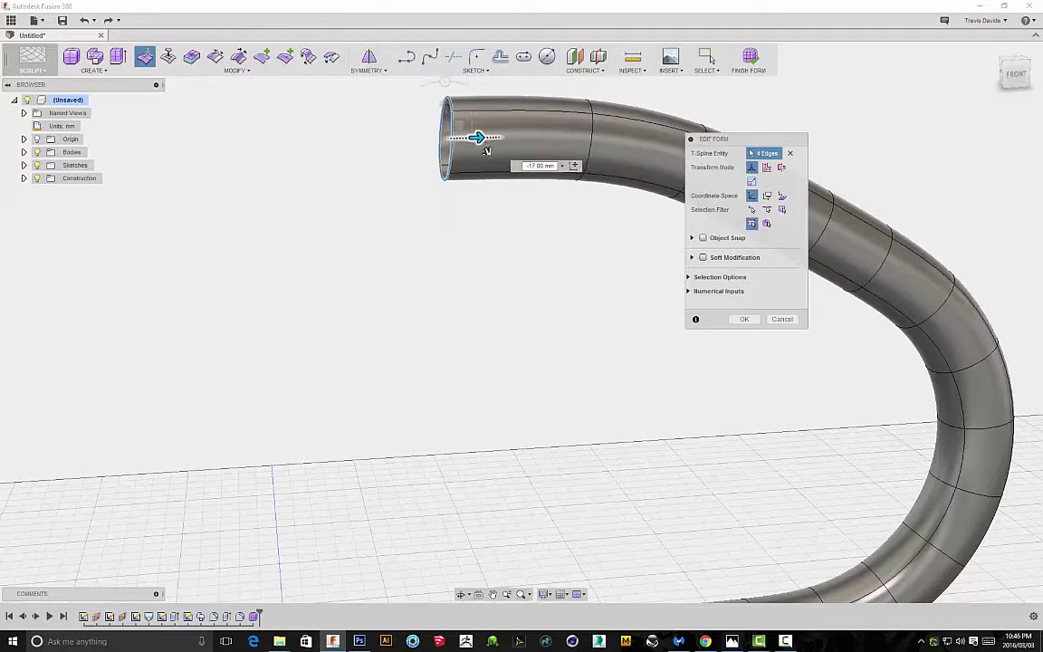
{"action": "scroll", "coordinate": [498, 266], "scroll_direction": "down", "scroll_amount": 4}
{"action": "middle_click_drag", "start_coordinate": [521, 307], "coordinate": [670, 296], "text": "shift"}
{"action": "scroll", "coordinate": [392, 293], "scroll_direction": "up", "scroll_amount": 5}
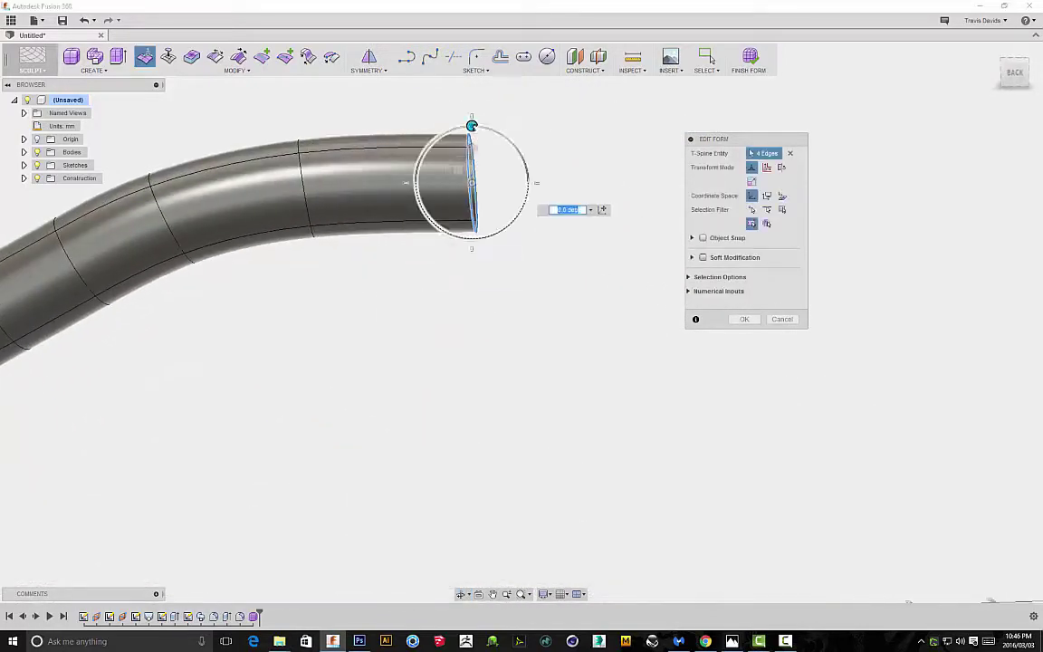
{"action": "left_click_drag", "start_coordinate": [458, 171], "coordinate": [425, 173]}
Extend the upper end with another segment by extruding its edge loop about 15 mm horizontally outward.
{"action": "scroll", "coordinate": [376, 317], "scroll_direction": "down", "scroll_amount": 4}
{"action": "scroll", "coordinate": [421, 355], "scroll_direction": "down", "scroll_amount": 3}
{"action": "middle_click_drag", "start_coordinate": [368, 388], "coordinate": [542, 298], "text": "shift"}
{"action": "scroll", "coordinate": [499, 341], "scroll_direction": "down", "scroll_amount": 2}
{"action": "middle_click_drag", "start_coordinate": [499, 341], "coordinate": [547, 296], "text": "shift"}
{"action": "scroll", "coordinate": [544, 299], "scroll_direction": "up", "scroll_amount": 4}
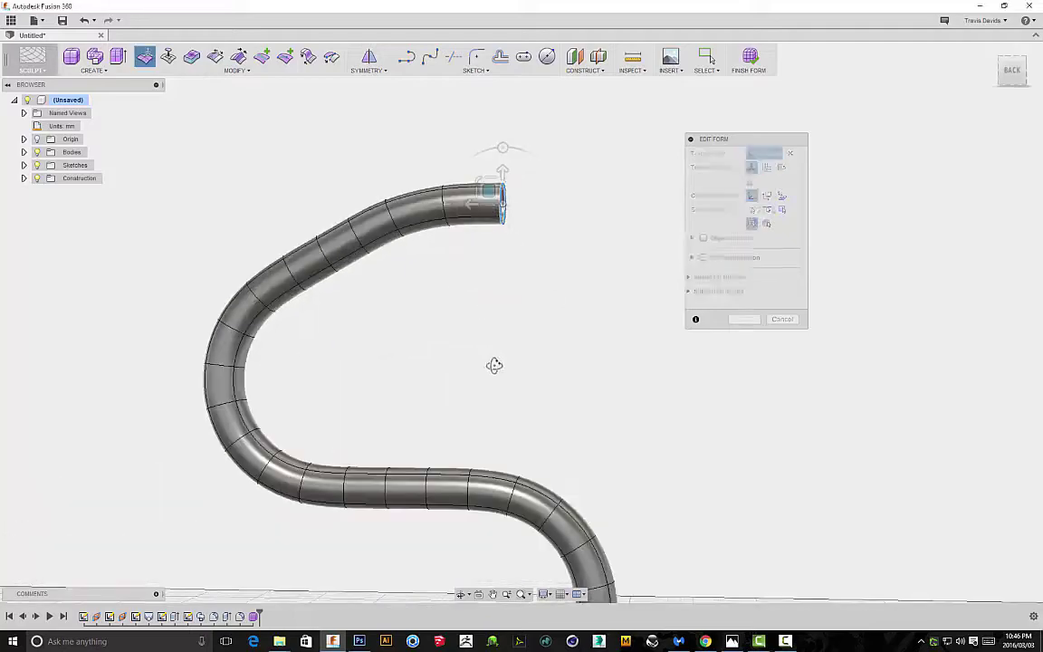
{"action": "middle_click_drag", "start_coordinate": [494, 366], "coordinate": [373, 378], "text": "shift"}
{"action": "middle_click_drag", "start_coordinate": [468, 352], "coordinate": [541, 287], "text": "shift"}
{"action": "scroll", "coordinate": [489, 252], "scroll_direction": "up", "scroll_amount": 4}
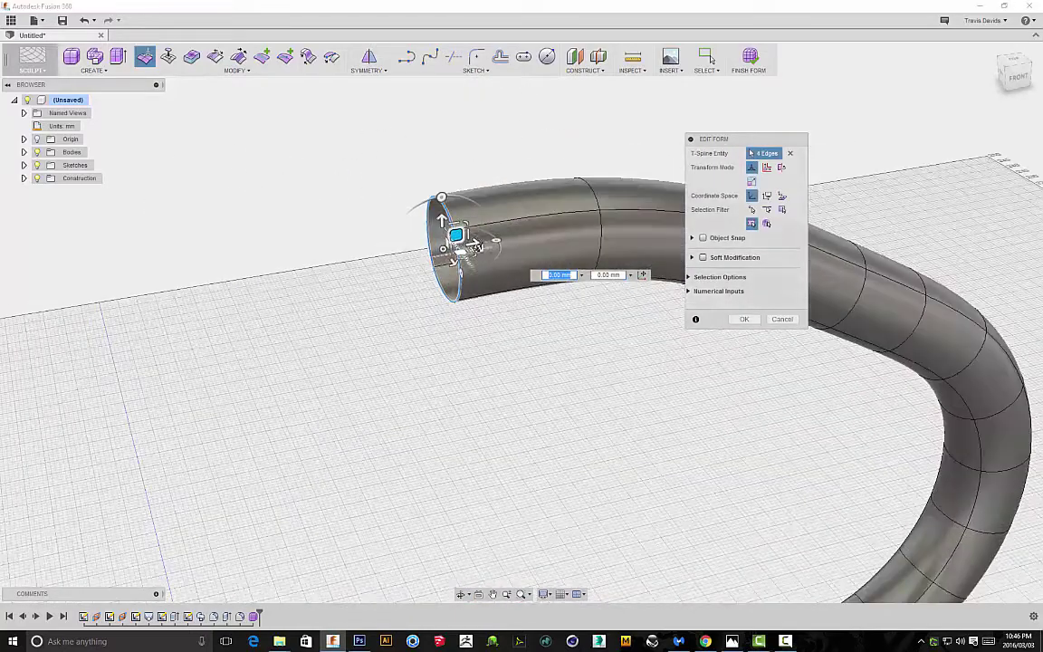
{"action": "mouse_move", "coordinate": [490, 394]}
{"action": "middle_mouse_down", "text": "shift"}
{"action": "mouse_move", "coordinate": [515, 365]}
{"action": "mouse_move", "coordinate": [500, 375]}
{"action": "middle_mouse_up", "text": "shift"}
{"action": "scroll", "coordinate": [453, 254], "scroll_direction": "up", "scroll_amount": 4}
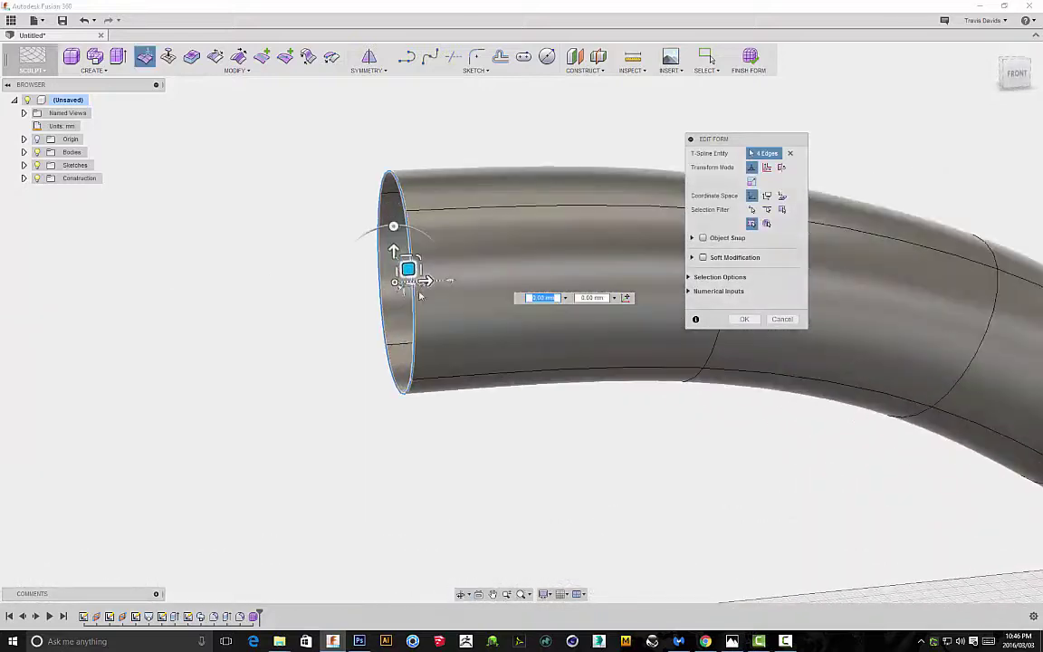
{"action": "scroll", "coordinate": [439, 304], "scroll_direction": "down", "scroll_amount": 4}
{"action": "scroll", "coordinate": [437, 313], "scroll_direction": "up", "scroll_amount": 4}
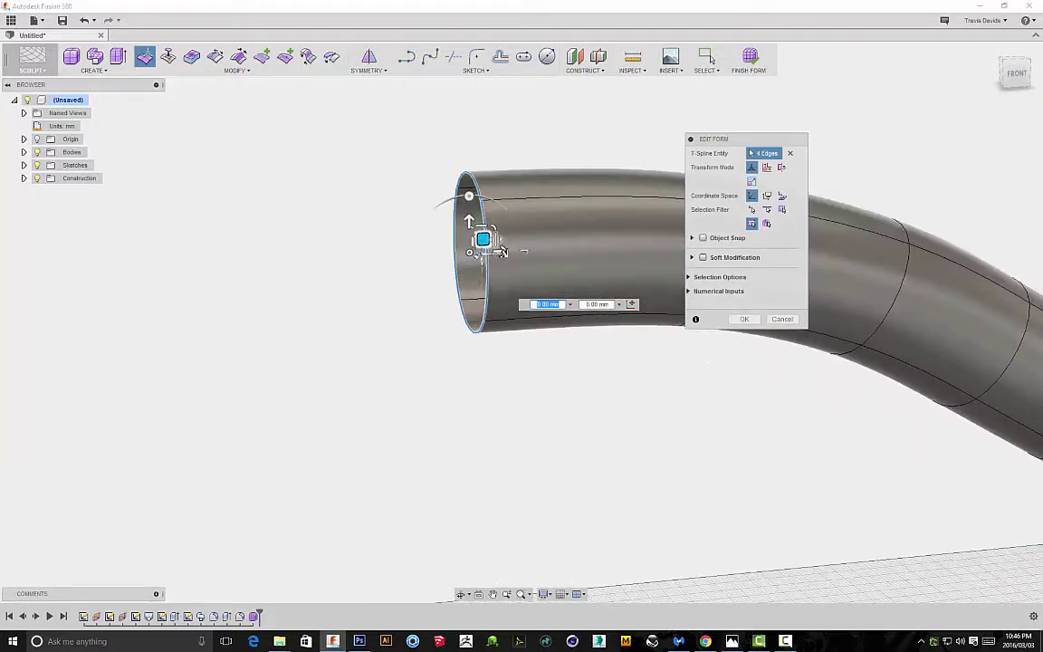
{"action": "left_click_drag", "start_coordinate": [504, 252], "coordinate": [233, 259]}
{"action": "key", "text": "ctrl+z"}
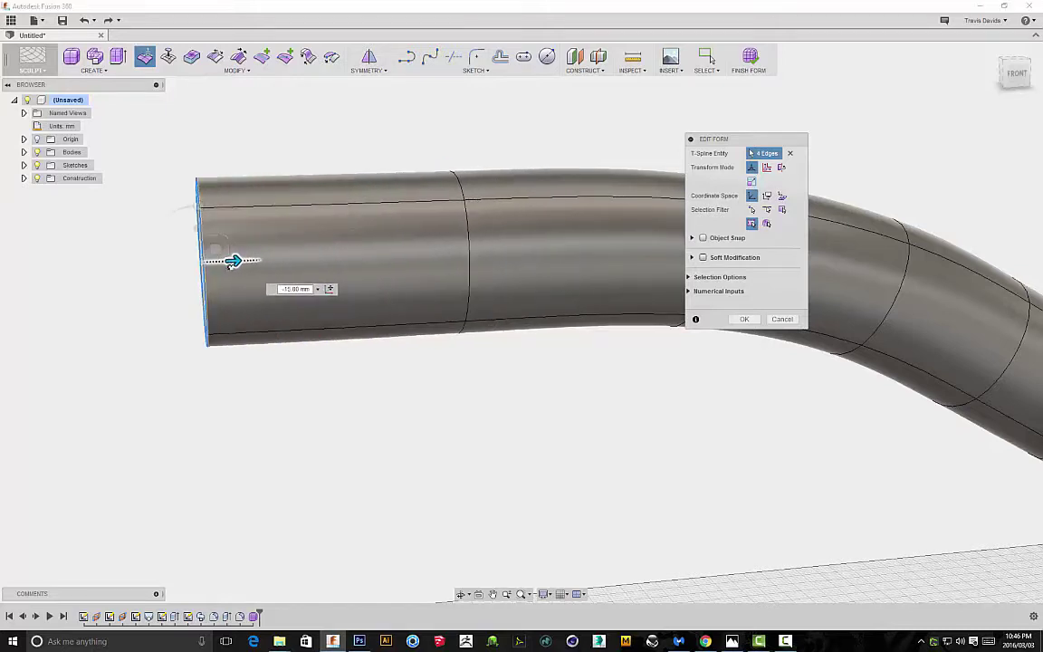
Accept the Edit Form changes to the pipe end and finish the form.
{"action": "scroll", "coordinate": [431, 405], "scroll_direction": "down", "scroll_amount": 3}
{"action": "scroll", "coordinate": [431, 405], "scroll_direction": "down", "scroll_amount": 3}
{"action": "middle_click_drag", "start_coordinate": [431, 405], "coordinate": [444, 385], "text": "shift"}
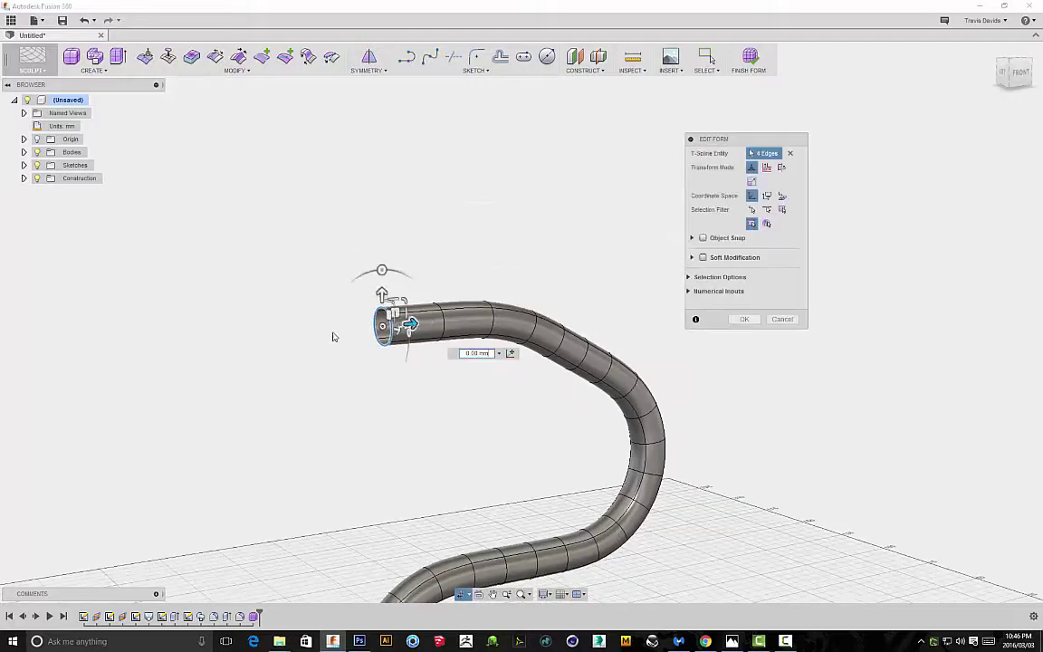
{"action": "scroll", "coordinate": [333, 338], "scroll_direction": "up", "scroll_amount": 4}
{"action": "scroll", "coordinate": [535, 312], "scroll_direction": "down", "scroll_amount": 4}
{"action": "middle_click_drag", "start_coordinate": [598, 380], "coordinate": [598, 249]}
{"action": "scroll", "coordinate": [470, 264], "scroll_direction": "down", "scroll_amount": 1}
{"action": "left_click", "coordinate": [745, 320]}
{"action": "scroll", "coordinate": [543, 267], "scroll_direction": "down", "scroll_amount": 3}
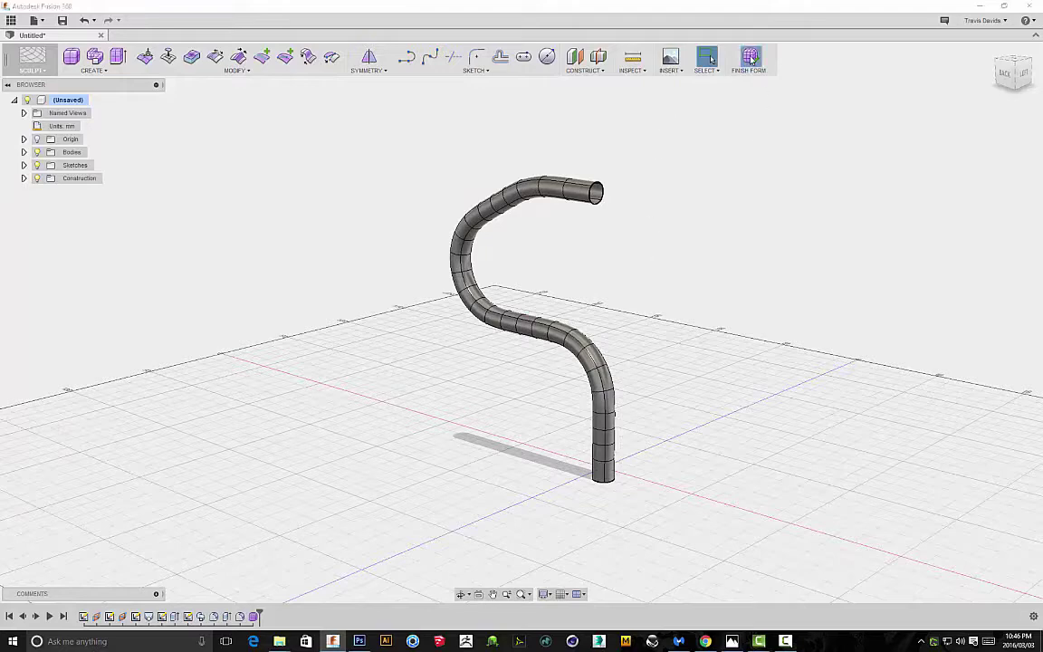
{"action": "left_click", "coordinate": [751, 59]}
{"action": "middle_click_drag", "start_coordinate": [677, 230], "coordinate": [533, 221], "text": "shift"}
{"action": "scroll", "coordinate": [409, 326], "scroll_direction": "up", "scroll_amount": 5}
{"action": "middle_click_drag", "start_coordinate": [410, 326], "coordinate": [457, 241], "text": "shift"}
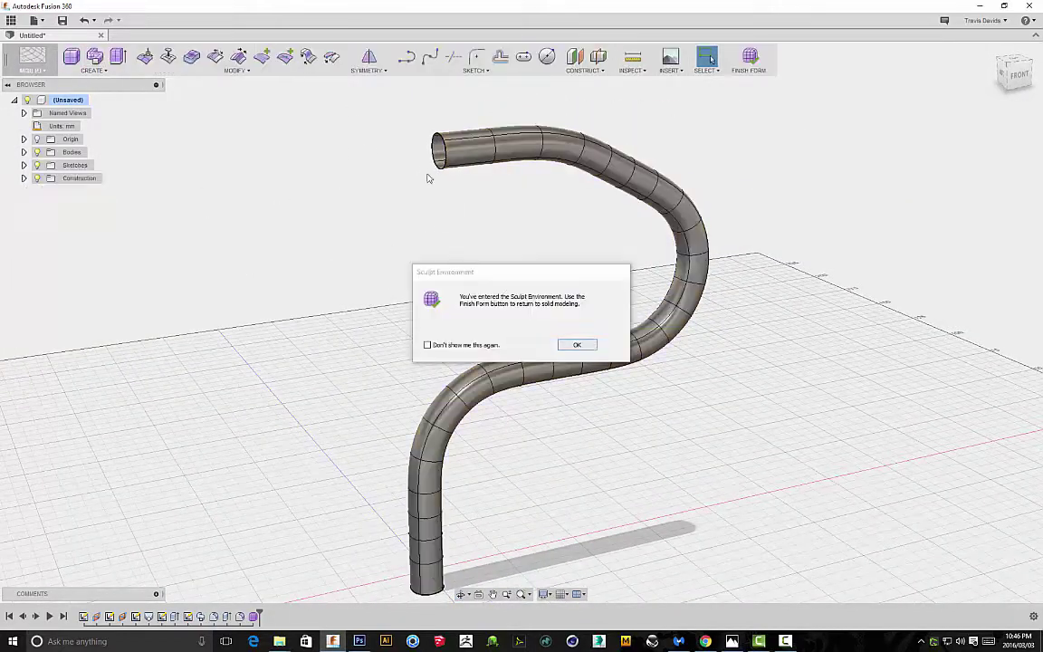
Return to sculpting the pipe form and give its body a 2 mm wall with Thicken.
{"action": "left_click", "coordinate": [571, 346]}
{"action": "scroll", "coordinate": [450, 233], "scroll_direction": "up", "scroll_amount": 5}
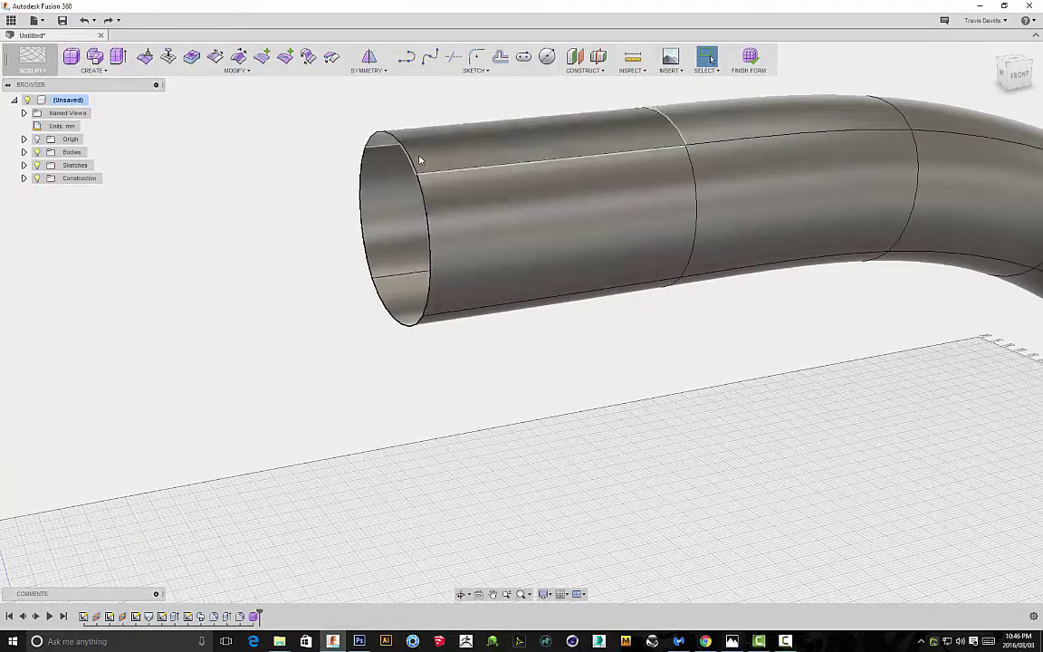
{"action": "left_click", "coordinate": [234, 73]}
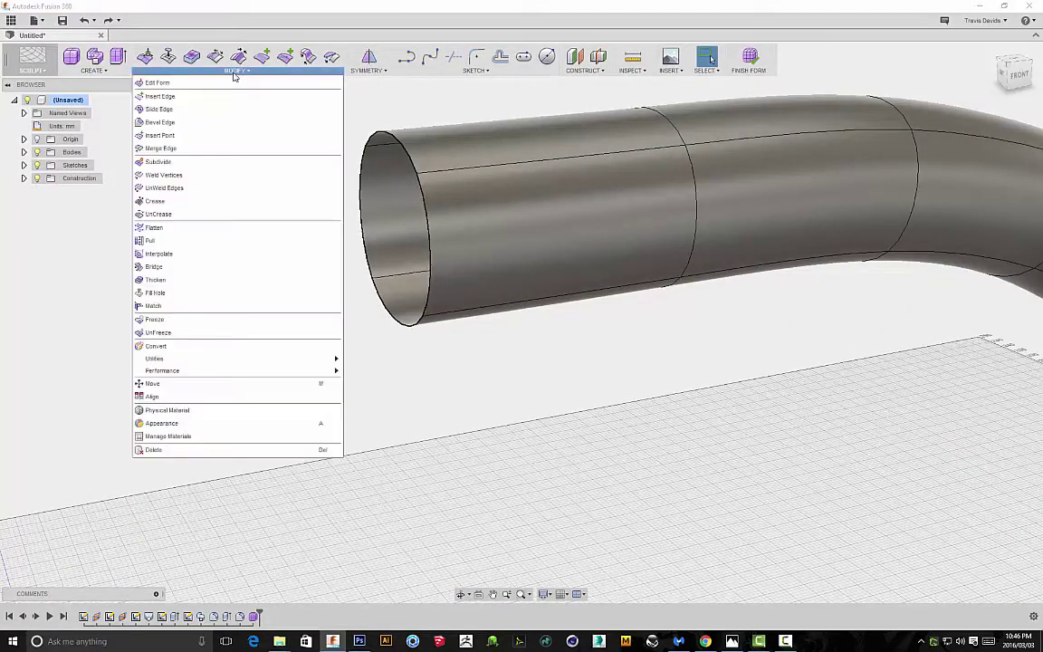
{"action": "left_click", "coordinate": [534, 414]}
{"action": "middle_click_drag", "start_coordinate": [513, 391], "coordinate": [416, 181], "text": "shift"}
{"action": "left_click", "coordinate": [202, 72]}
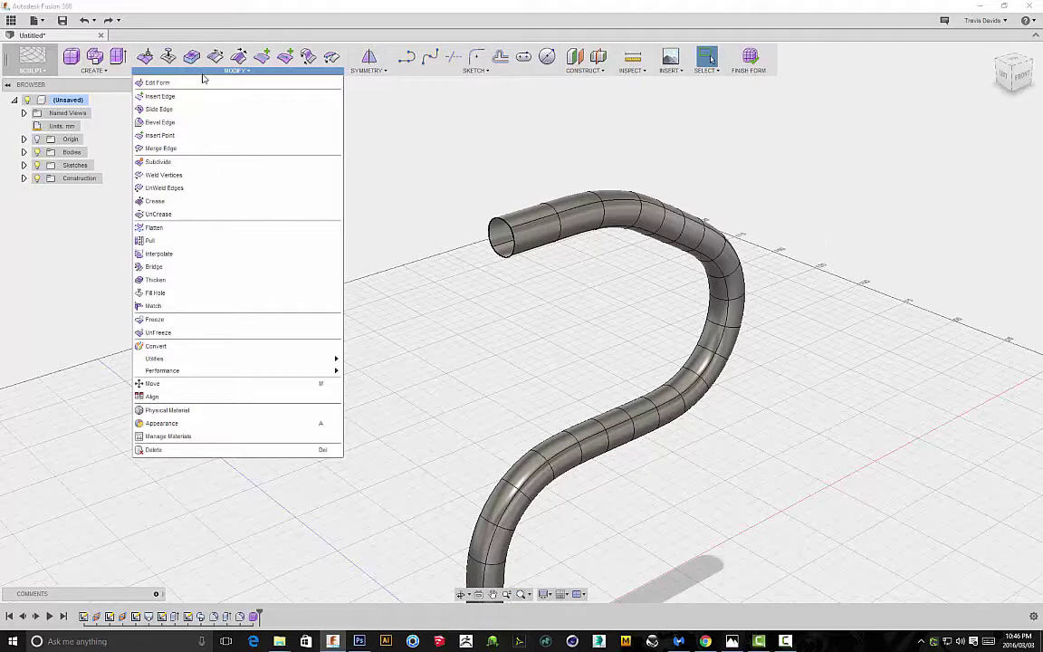
{"action": "left_click", "coordinate": [167, 279]}
{"action": "left_click", "coordinate": [504, 232]}
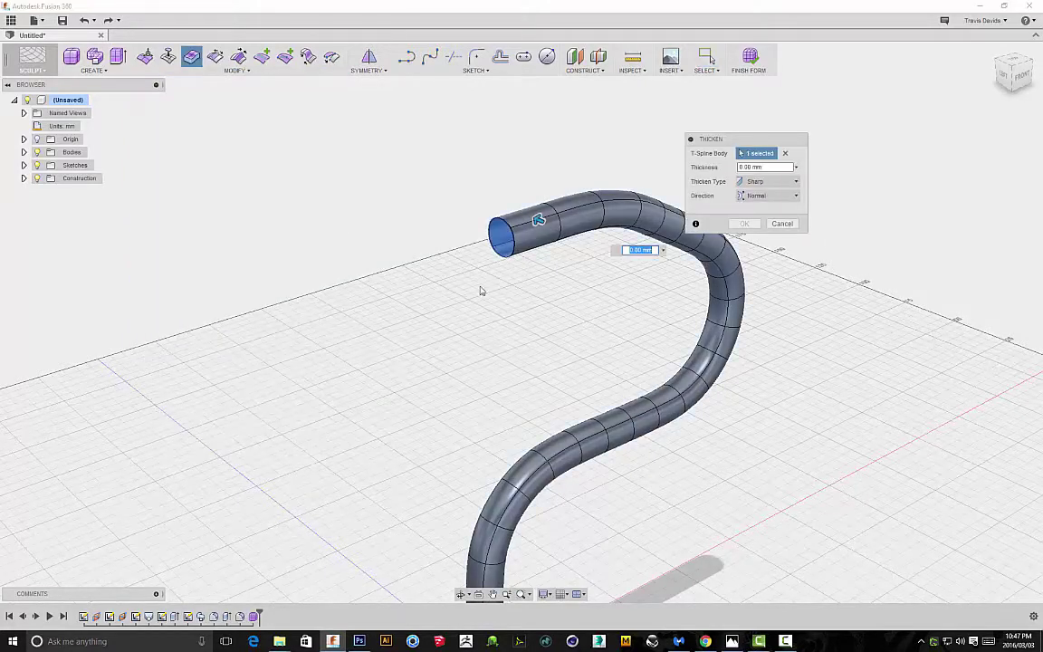
{"action": "middle_click_drag", "start_coordinate": [481, 290], "coordinate": [590, 250], "text": "shift"}
{"action": "scroll", "coordinate": [590, 249], "scroll_direction": "up", "scroll_amount": 5}
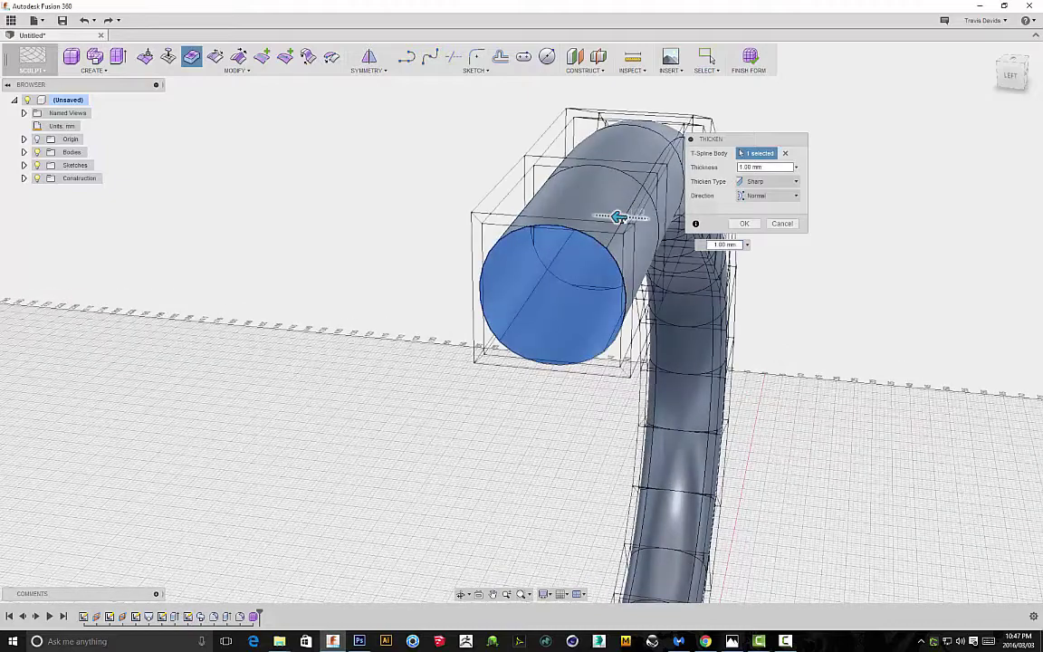
{"action": "left_click_drag", "start_coordinate": [618, 216], "coordinate": [604, 215]}
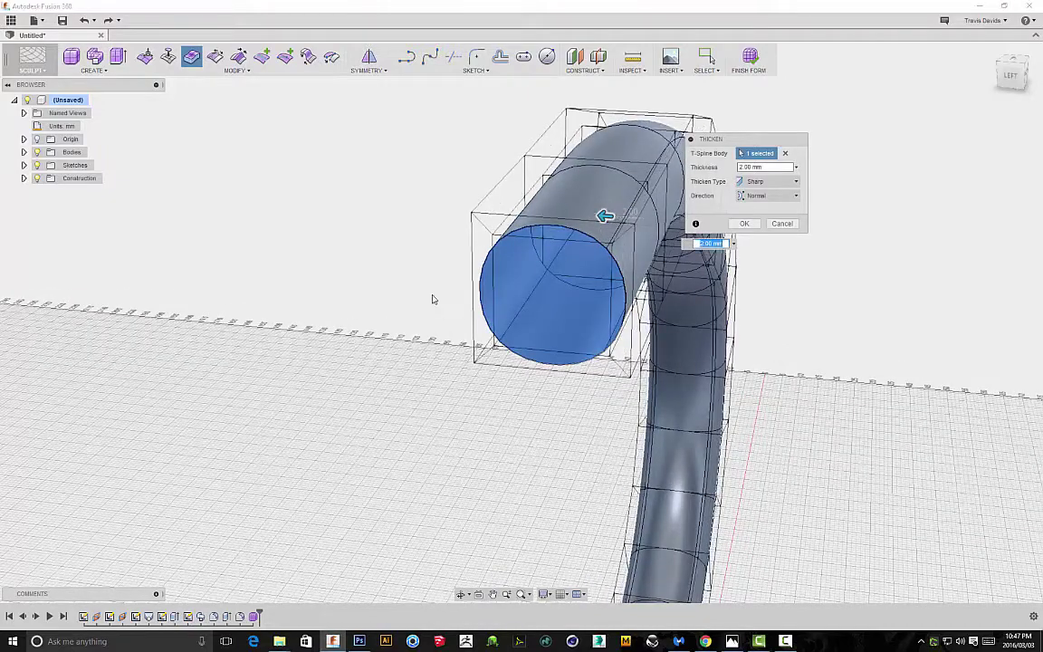
{"action": "middle_click_drag", "start_coordinate": [433, 299], "coordinate": [468, 294], "text": "shift"}
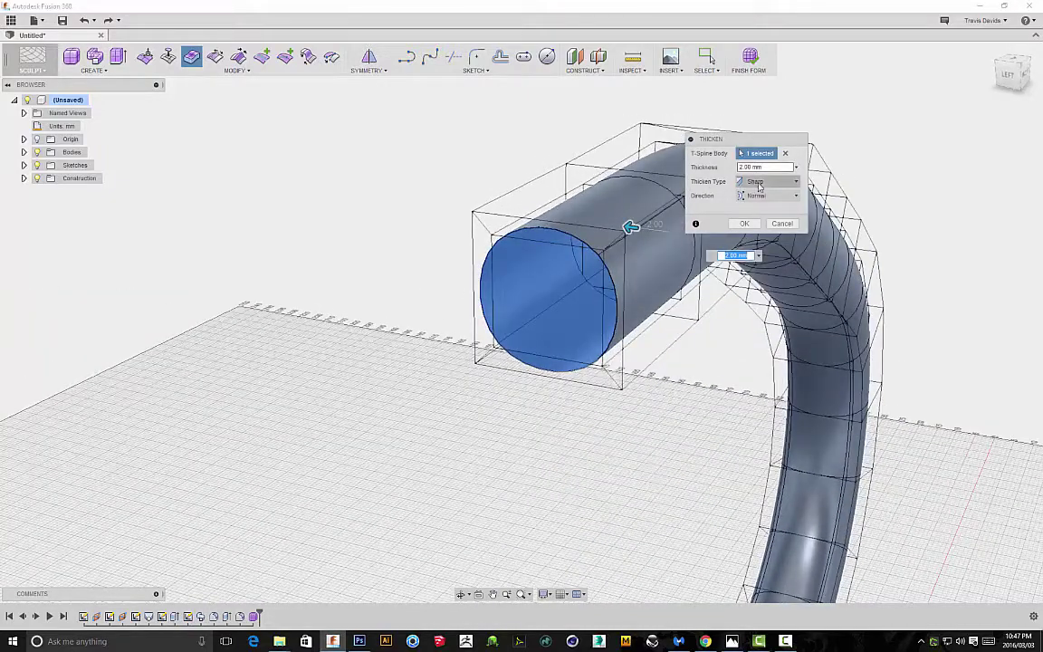
Change the thicken type to Soft and apply the thickening to the pipe body.
{"action": "left_click", "coordinate": [760, 184]}
{"action": "left_click", "coordinate": [759, 211]}
{"action": "middle_click_drag", "start_coordinate": [513, 143], "coordinate": [490, 147], "text": "shift"}
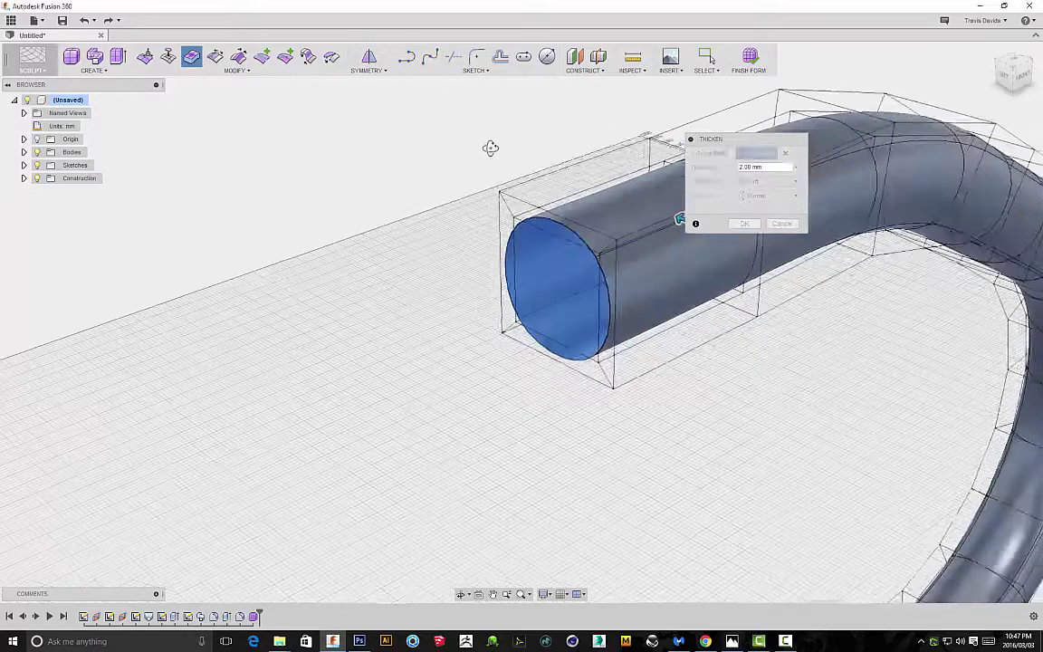
{"action": "left_click", "coordinate": [749, 225]}
{"action": "middle_click_drag", "start_coordinate": [501, 207], "coordinate": [394, 155], "text": "shift"}
Thicken the pipe body inward with the Sharp thicken type so its open end gets a flat rim.
{"action": "left_click", "coordinate": [189, 72]}
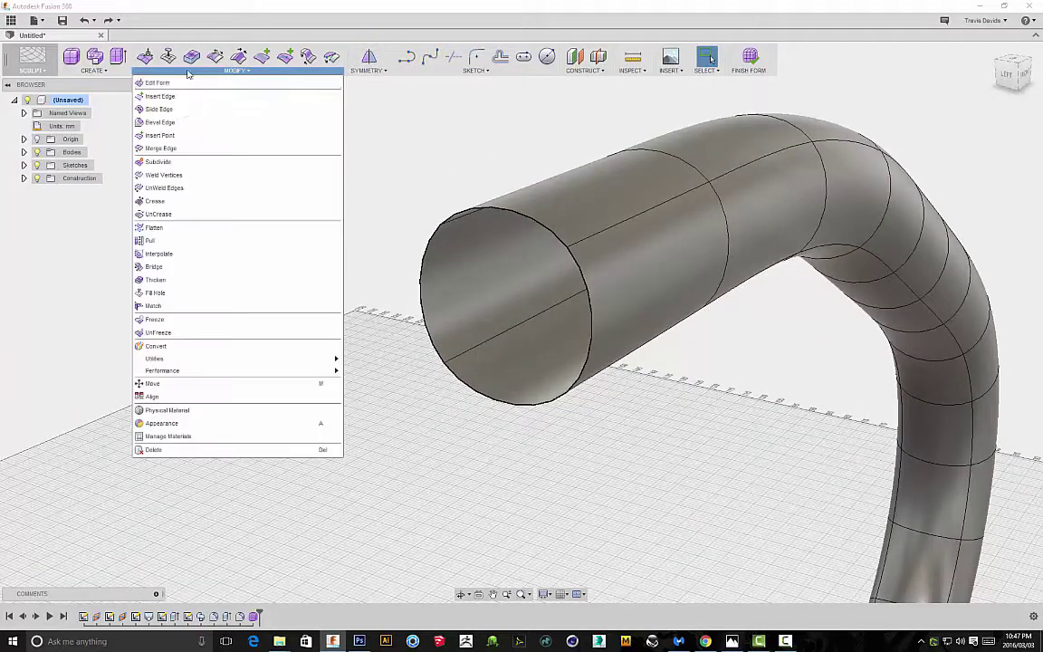
{"action": "left_click", "coordinate": [155, 280]}
{"action": "left_click", "coordinate": [550, 240]}
{"action": "left_click", "coordinate": [768, 186]}
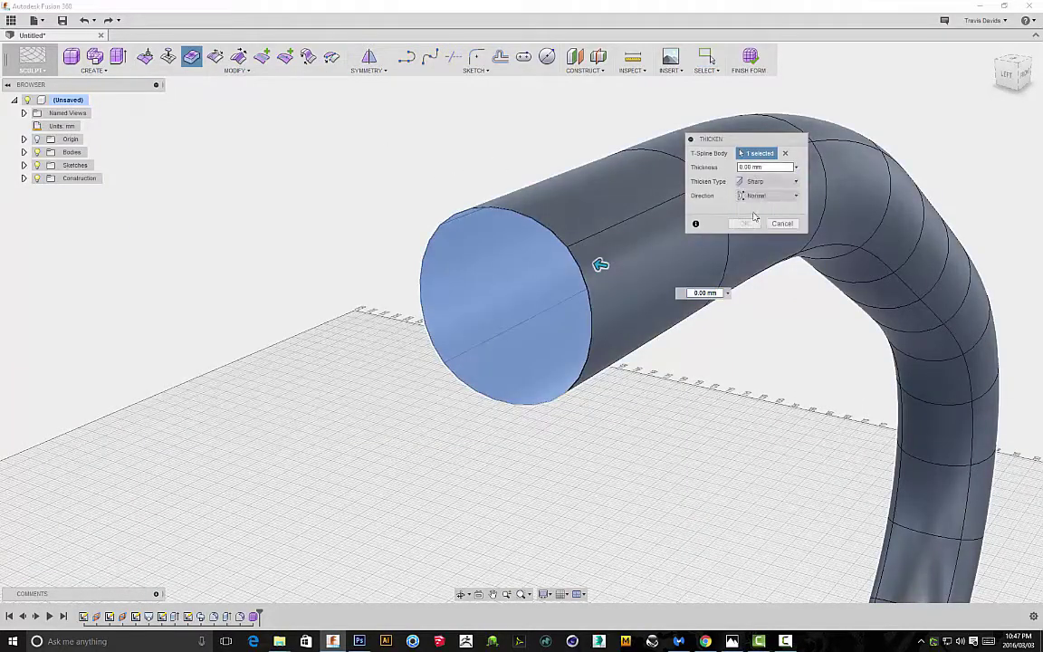
{"action": "left_click_drag", "start_coordinate": [600, 264], "coordinate": [546, 260]}
{"action": "left_click", "coordinate": [742, 229]}
{"action": "scroll", "coordinate": [466, 208], "scroll_direction": "down", "scroll_amount": 5}
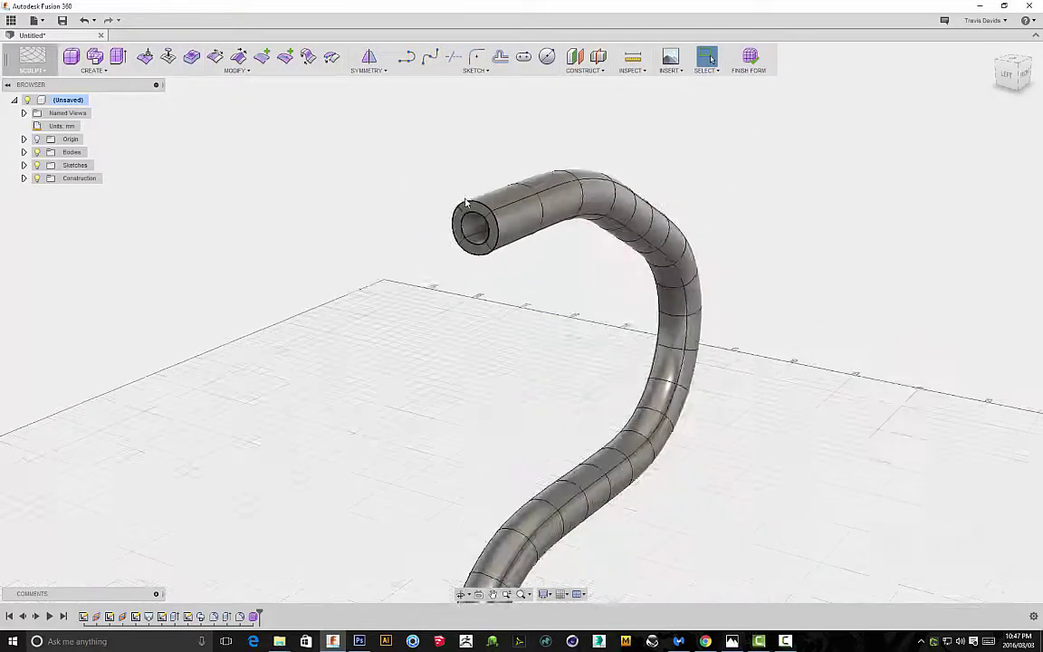
Finish the form to convert the thickened pipe into a solid body.
{"action": "middle_click_drag", "start_coordinate": [467, 205], "coordinate": [580, 218], "text": "shift"}
{"action": "scroll", "coordinate": [579, 222], "scroll_direction": "up", "scroll_amount": 5}
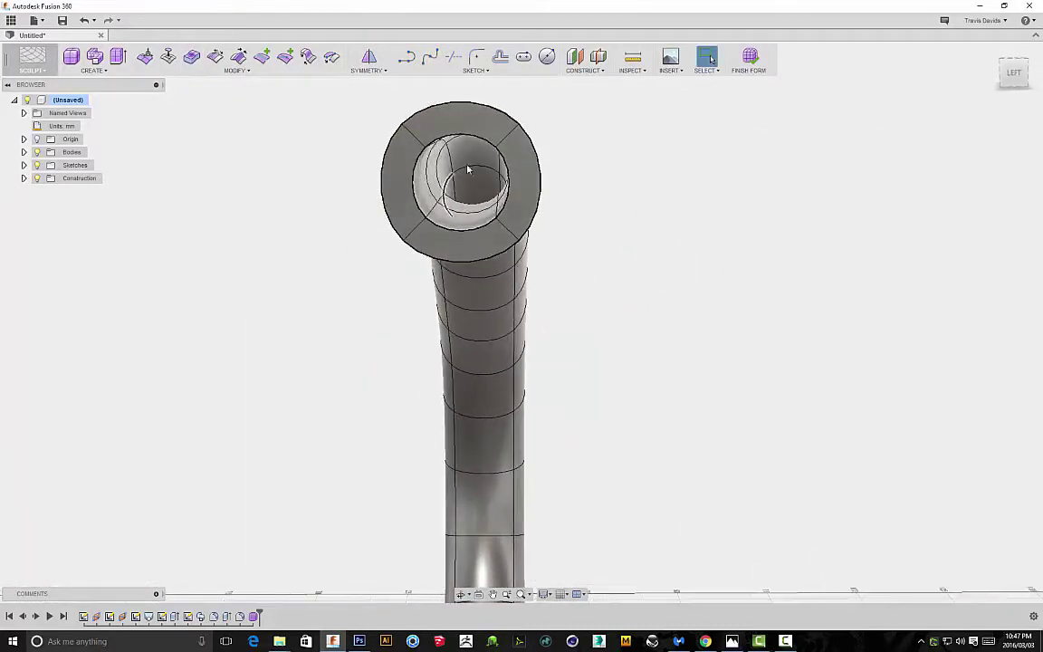
{"action": "middle_click_drag", "start_coordinate": [658, 259], "coordinate": [593, 269], "text": "shift"}
{"action": "middle_click_drag", "start_coordinate": [374, 348], "coordinate": [498, 337], "text": "shift"}
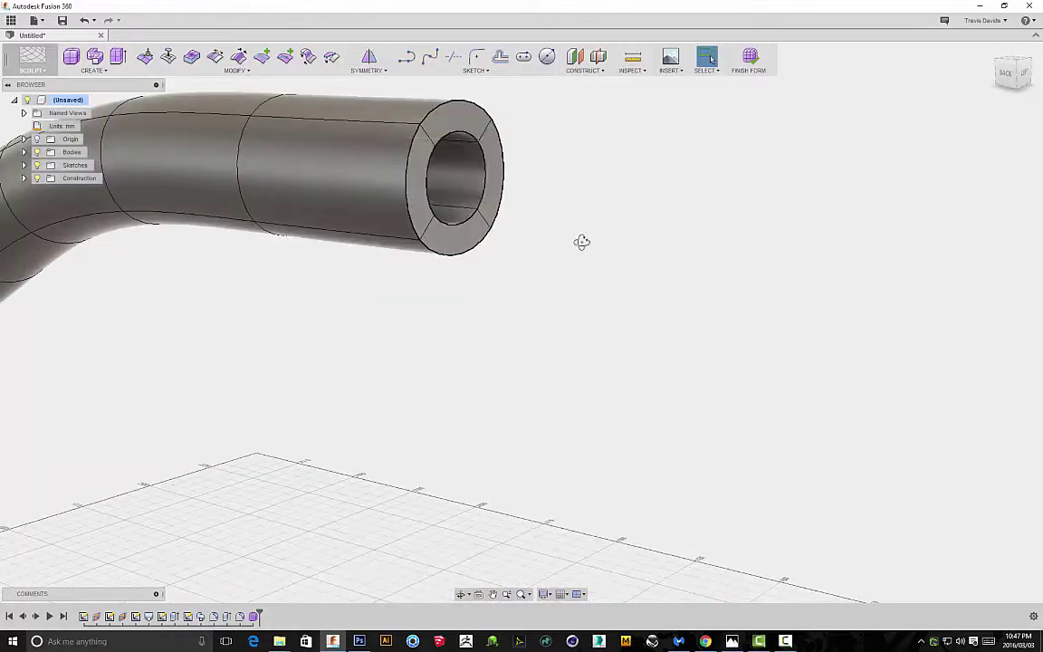
{"action": "middle_click_drag", "start_coordinate": [582, 242], "coordinate": [521, 250], "text": "shift"}
{"action": "scroll", "coordinate": [519, 245], "scroll_direction": "down", "scroll_amount": 5}
{"action": "middle_click_drag", "start_coordinate": [636, 261], "coordinate": [625, 181], "text": "shift"}
{"action": "left_click", "coordinate": [750, 57]}
{"action": "middle_click_drag", "start_coordinate": [554, 191], "coordinate": [447, 260], "text": "shift"}
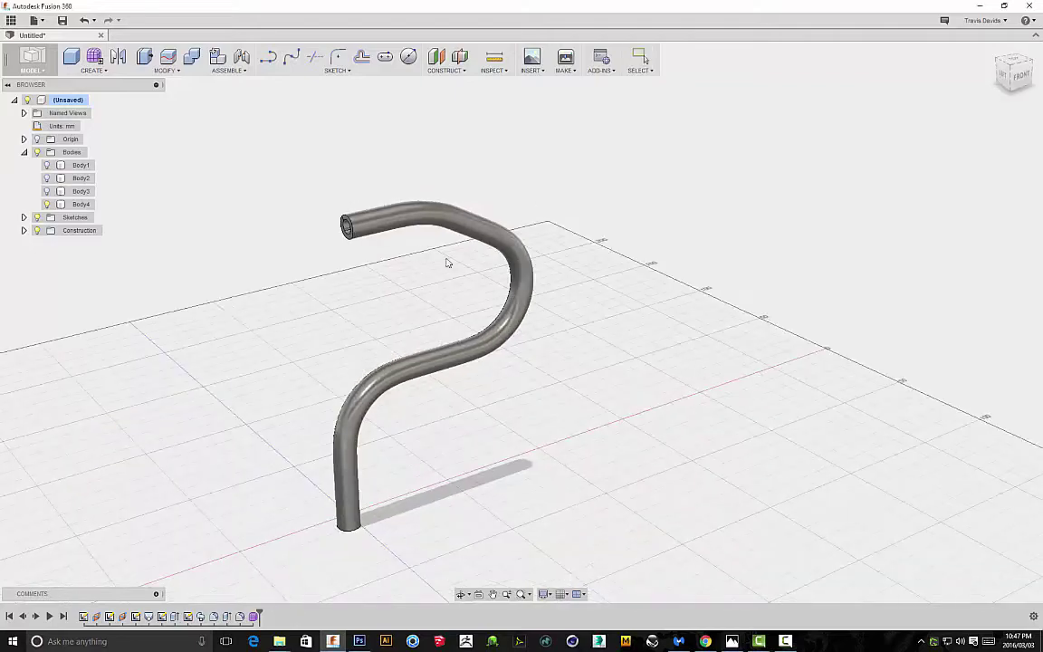
{"action": "scroll", "coordinate": [333, 252], "scroll_direction": "up", "scroll_amount": 6}
{"action": "scroll", "coordinate": [342, 175], "scroll_direction": "up", "scroll_amount": 4}
{"action": "right_click", "coordinate": [246, 161]}
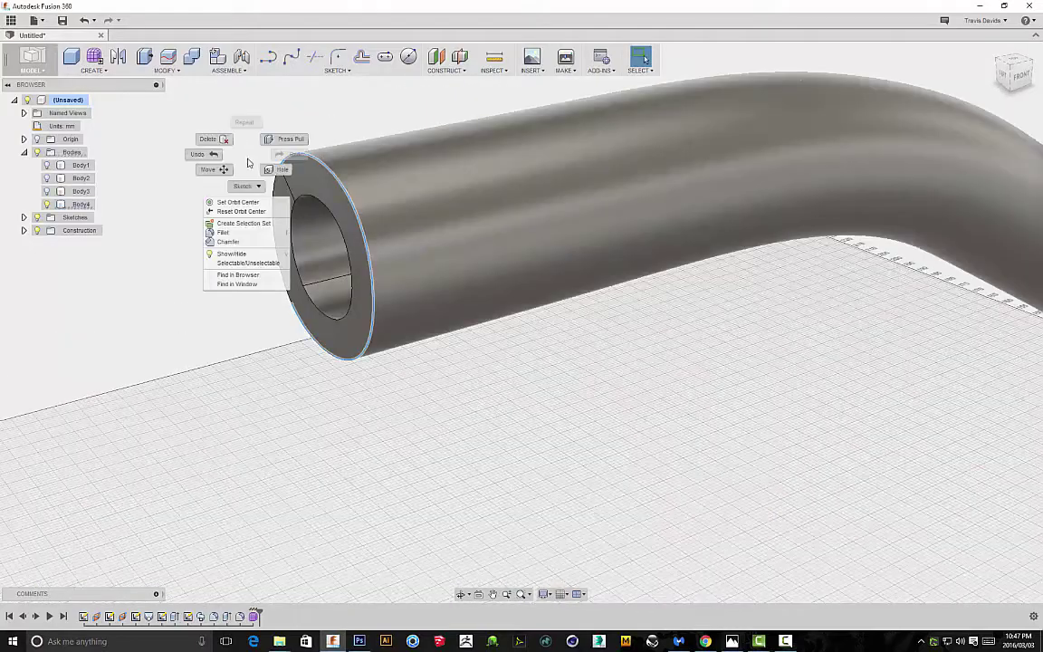
{"action": "left_click", "coordinate": [222, 232]}
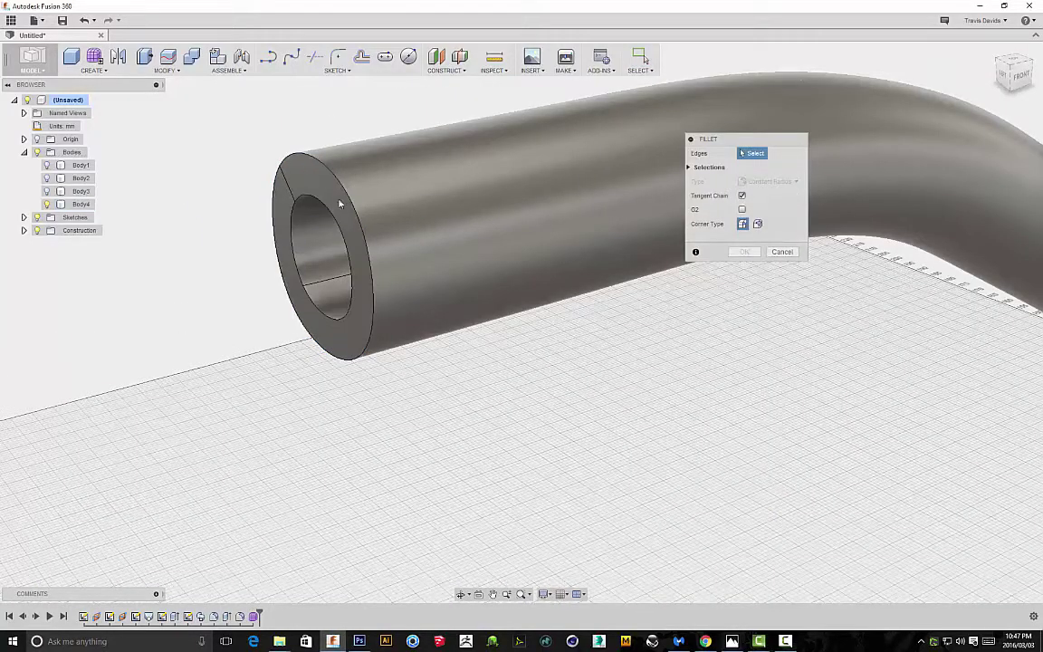
{"action": "left_click", "coordinate": [358, 216]}
{"action": "scroll", "coordinate": [316, 147], "scroll_direction": "up", "scroll_amount": 5}
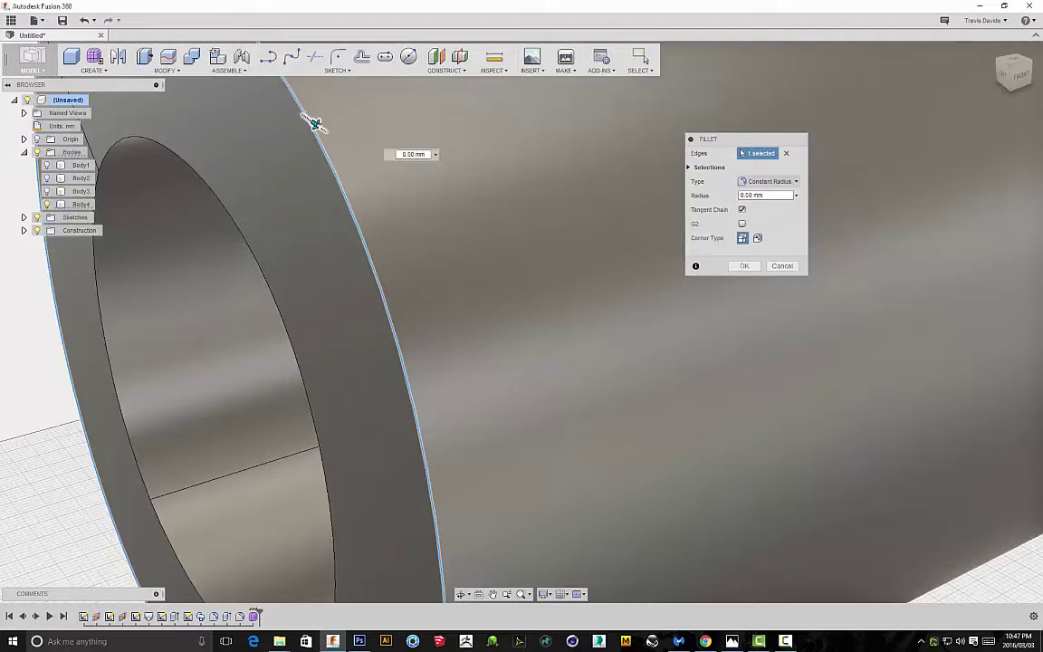
{"action": "scroll", "coordinate": [308, 199], "scroll_direction": "down", "scroll_amount": 3}
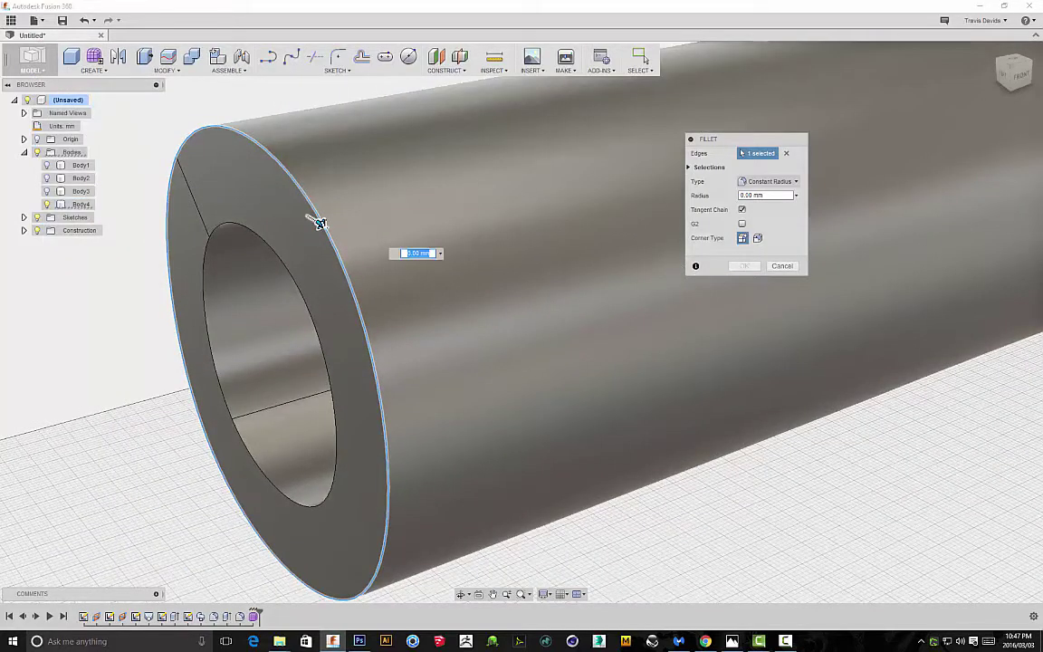
{"action": "scroll", "coordinate": [326, 227], "scroll_direction": "up", "scroll_amount": 4}
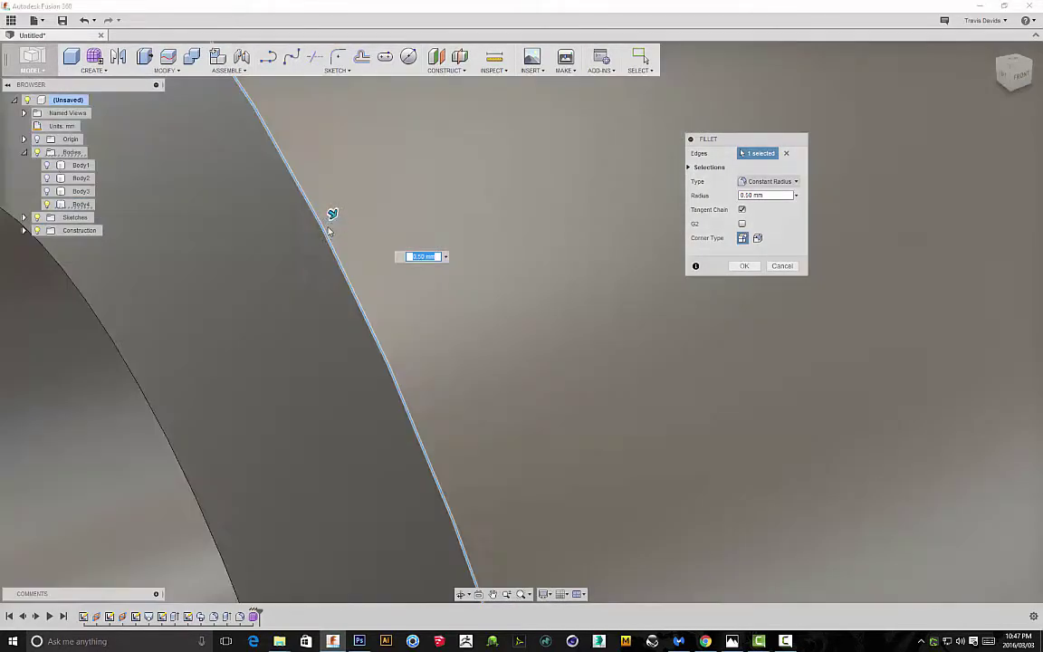
{"action": "key", "text": "Escape"}
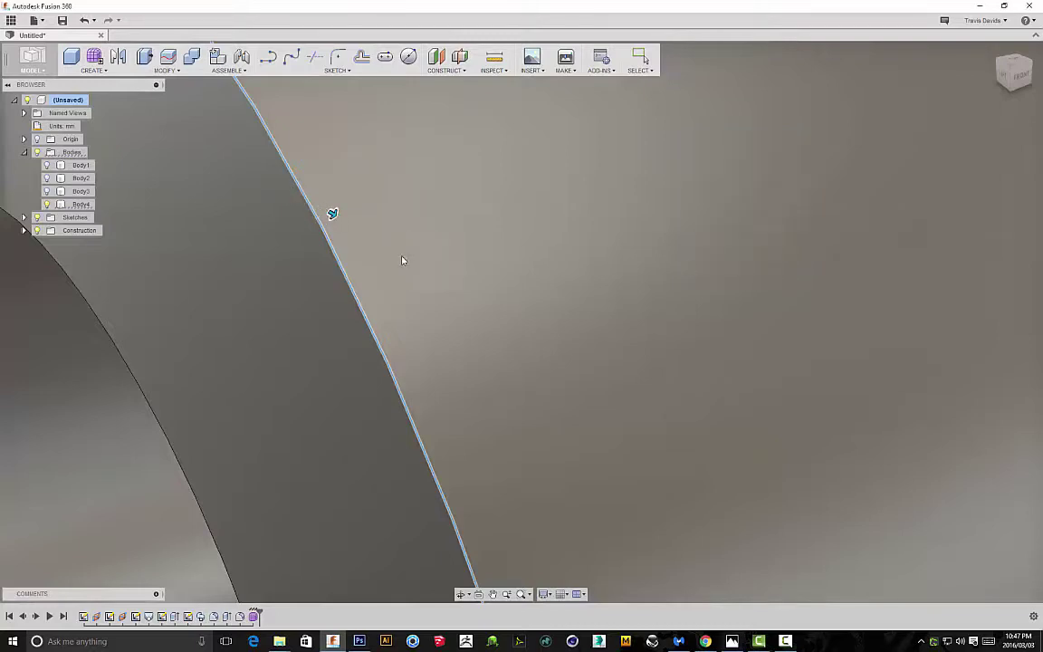
Set up a 0.5 mm constant-radius fillet on the outer edge of the pipe's upper end.
{"action": "scroll", "coordinate": [404, 261], "scroll_direction": "down", "scroll_amount": 5}
{"action": "right_click", "coordinate": [452, 513]}
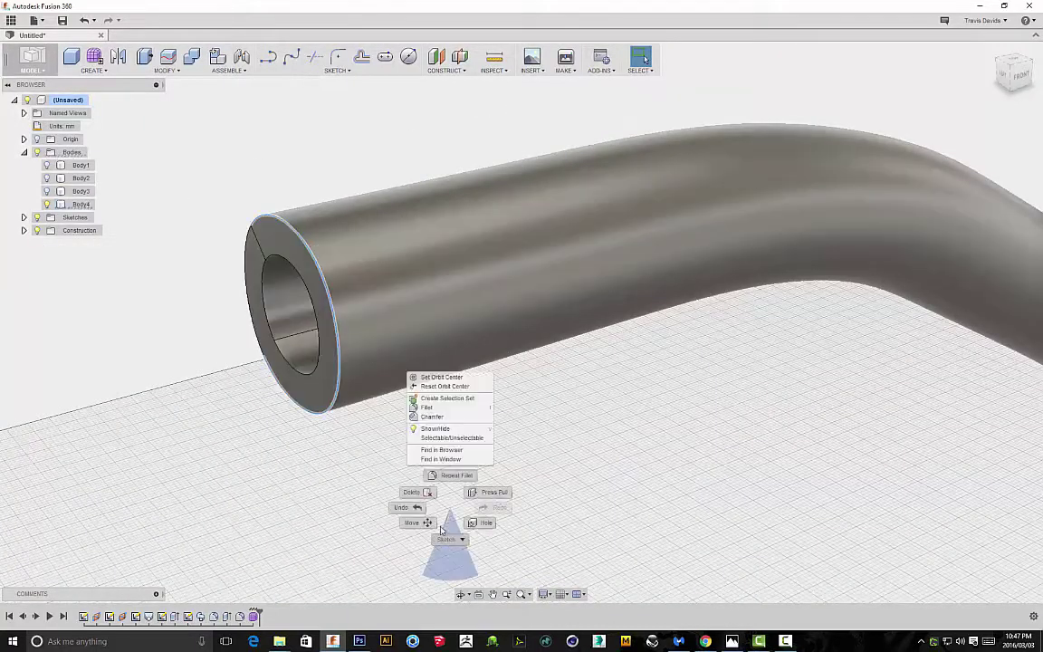
{"action": "left_click", "coordinate": [423, 408]}
{"action": "scroll", "coordinate": [326, 313], "scroll_direction": "up", "scroll_amount": 8}
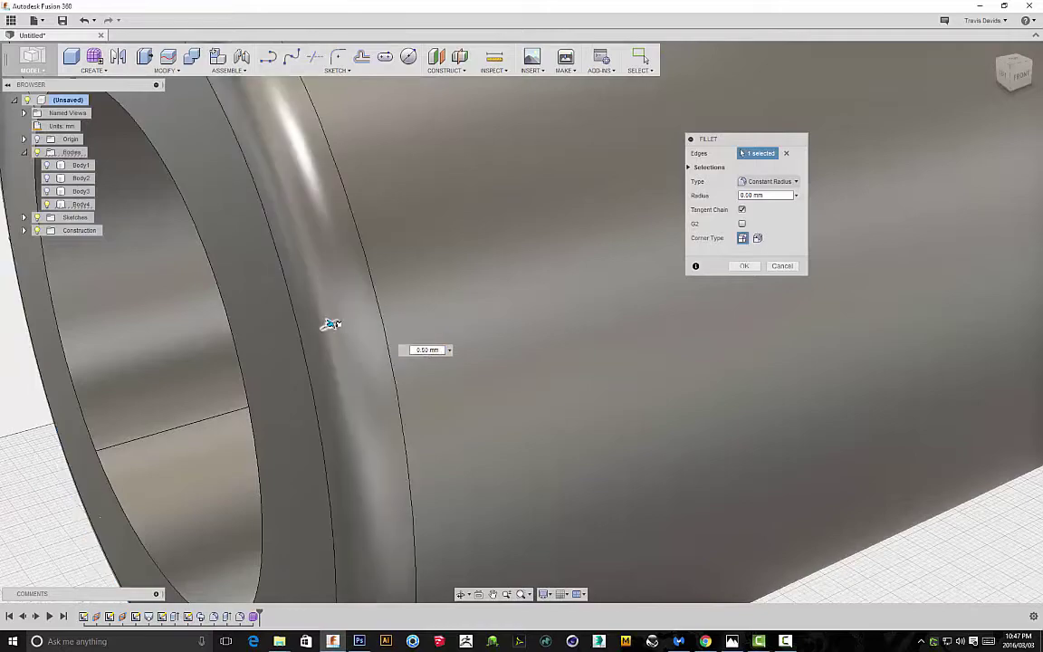
{"action": "scroll", "coordinate": [333, 325], "scroll_direction": "down", "scroll_amount": 7}
{"action": "scroll", "coordinate": [261, 337], "scroll_direction": "up", "scroll_amount": 3}
{"action": "scroll", "coordinate": [263, 337], "scroll_direction": "down", "scroll_amount": 2}
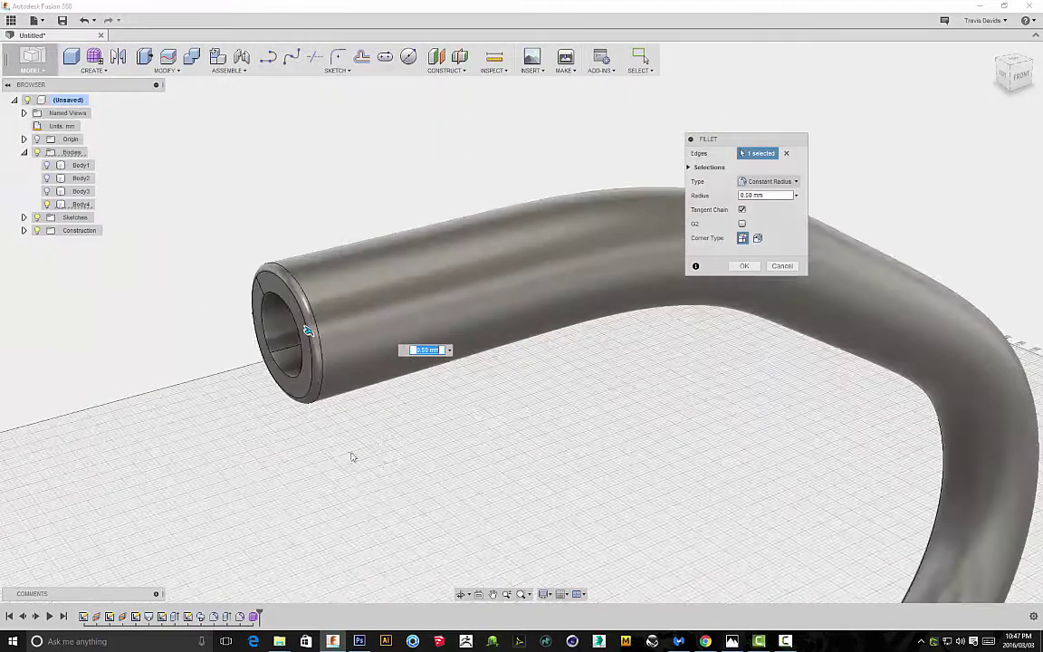
Examine the fillet preview on the upper end at close range, and discard the fillet.
{"action": "middle_click_drag", "start_coordinate": [352, 456], "coordinate": [387, 419], "text": "shift"}
{"action": "scroll", "coordinate": [214, 342], "scroll_direction": "up", "scroll_amount": 3}
{"action": "scroll", "coordinate": [217, 345], "scroll_direction": "down", "scroll_amount": 3}
{"action": "scroll", "coordinate": [347, 361], "scroll_direction": "up", "scroll_amount": 5}
{"action": "scroll", "coordinate": [347, 362], "scroll_direction": "down", "scroll_amount": 5}
{"action": "scroll", "coordinate": [390, 308], "scroll_direction": "up", "scroll_amount": 2}
{"action": "scroll", "coordinate": [435, 251], "scroll_direction": "down", "scroll_amount": 5}
{"action": "middle_click_drag", "start_coordinate": [494, 252], "coordinate": [504, 296], "text": "shift"}
{"action": "scroll", "coordinate": [606, 435], "scroll_direction": "down", "scroll_amount": 2}
{"action": "left_click", "coordinate": [784, 266]}
Undo the form finish and the pipe body's Thicken, and check the open lower and upper ends.
{"action": "key", "text": "ctrl+z"}
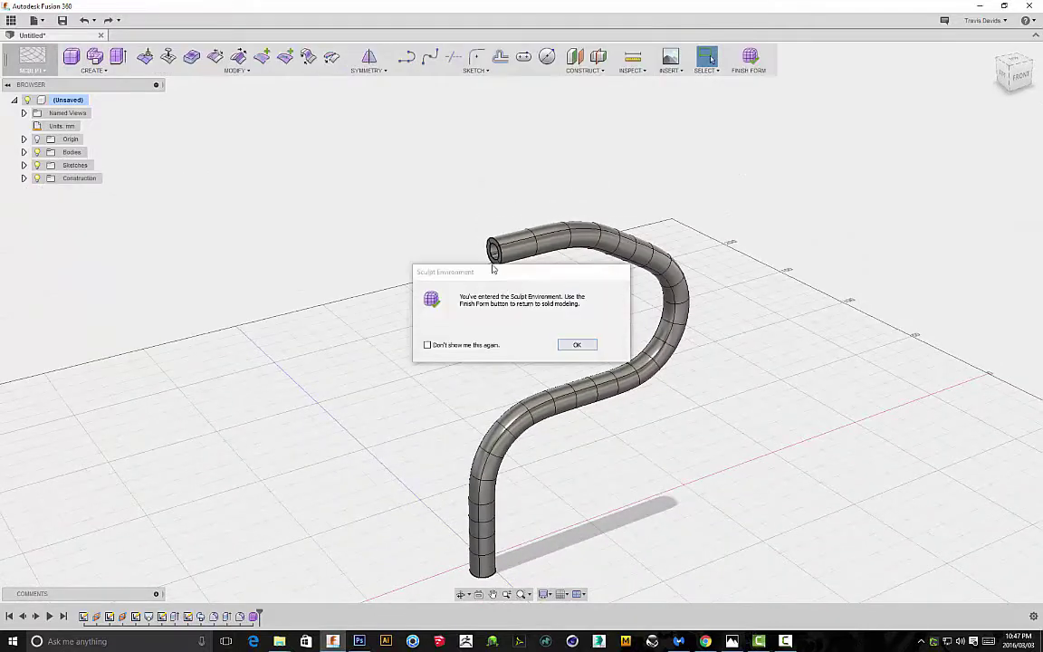
{"action": "left_click", "coordinate": [577, 346]}
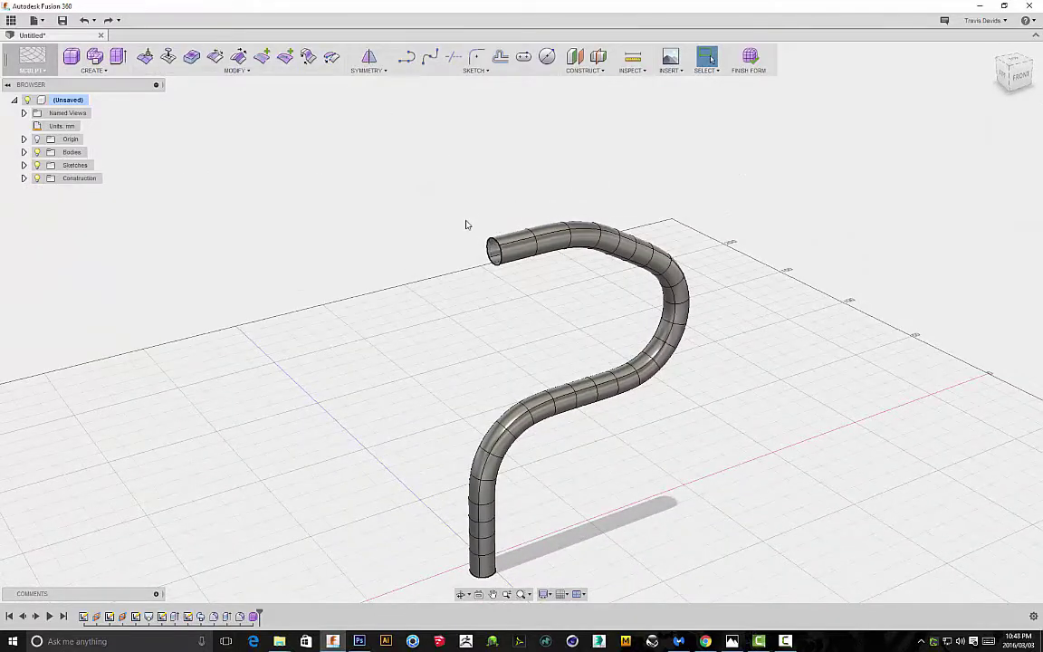
{"action": "scroll", "coordinate": [431, 219], "scroll_direction": "up", "scroll_amount": 4}
{"action": "scroll", "coordinate": [513, 252], "scroll_direction": "down", "scroll_amount": 4}
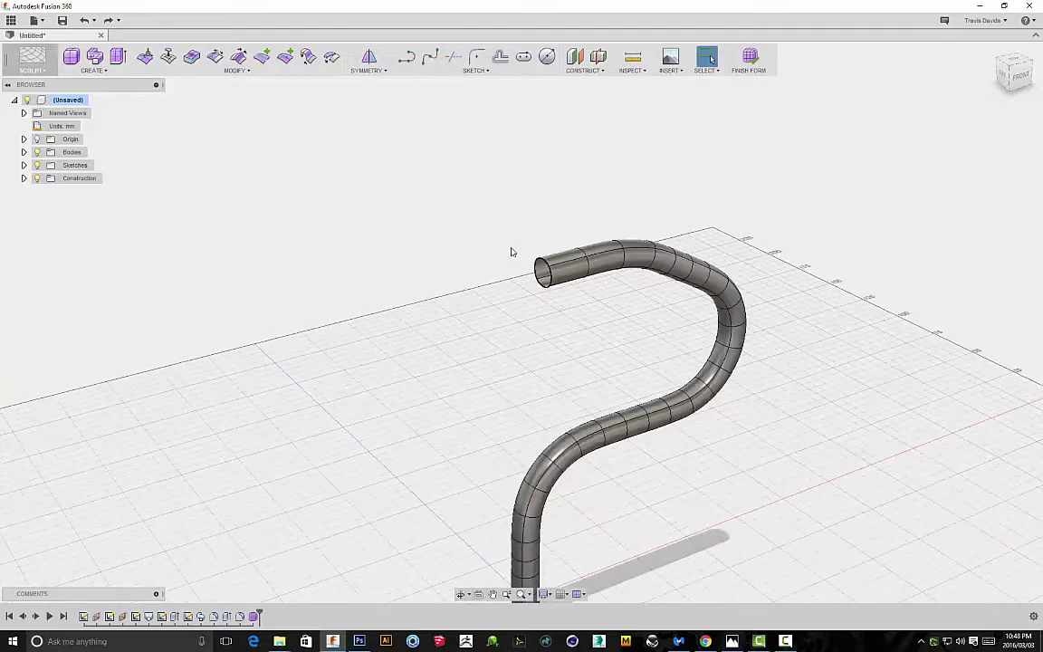
{"action": "scroll", "coordinate": [456, 213], "scroll_direction": "up", "scroll_amount": 3}
{"action": "scroll", "coordinate": [456, 214], "scroll_direction": "down", "scroll_amount": 4}
{"action": "scroll", "coordinate": [532, 249], "scroll_direction": "up", "scroll_amount": 4}
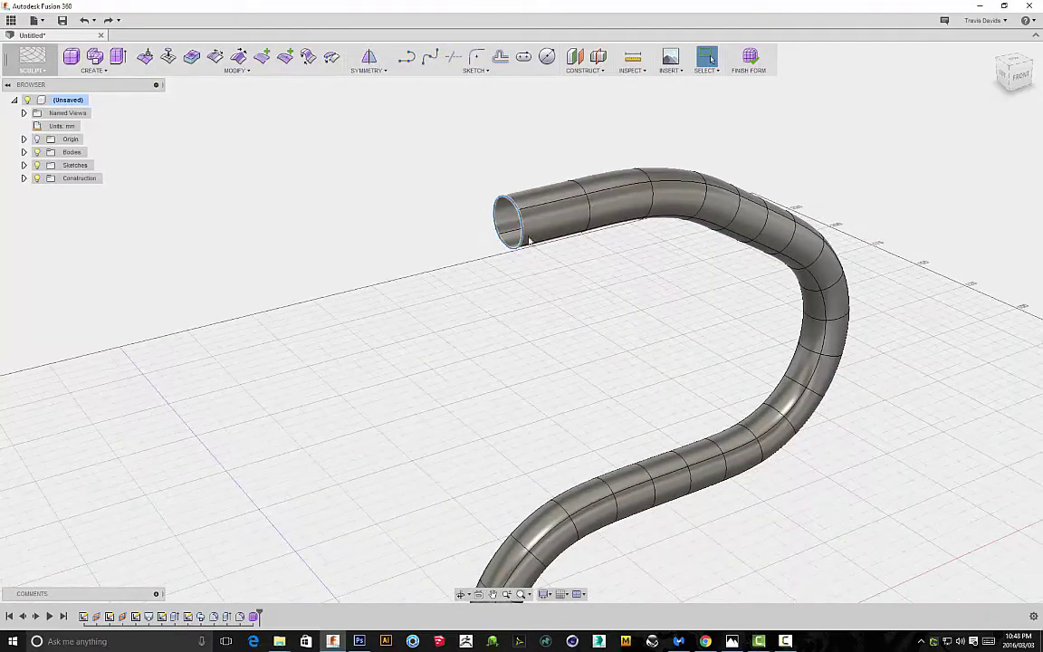
{"action": "middle_click_drag", "start_coordinate": [462, 375], "coordinate": [506, 450], "text": "shift"}
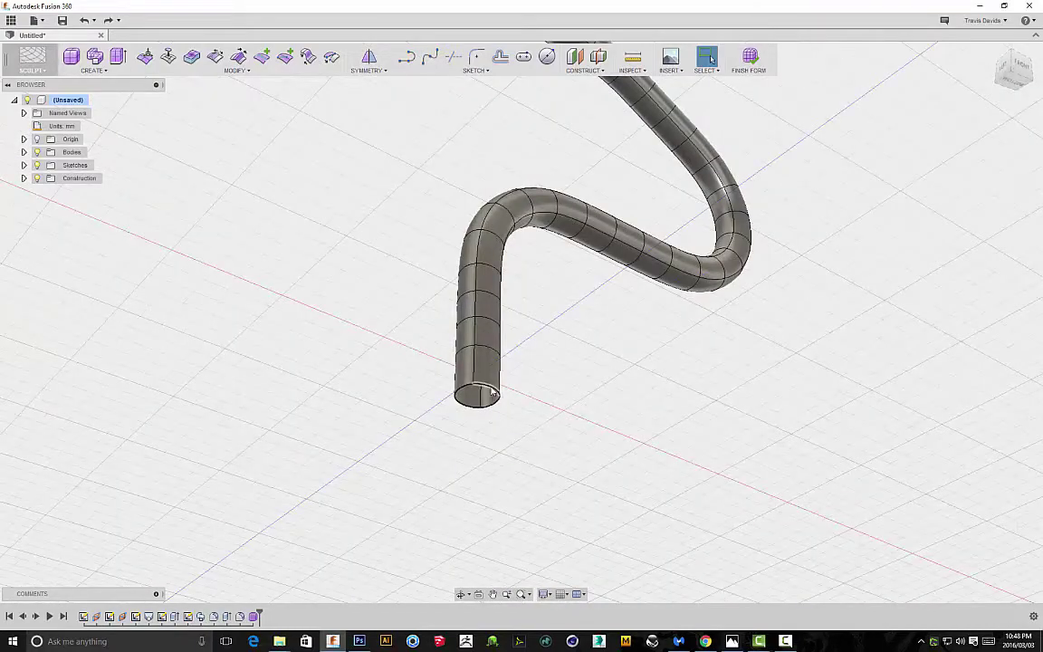
{"action": "middle_click_drag", "start_coordinate": [499, 393], "coordinate": [568, 102], "text": "shift"}
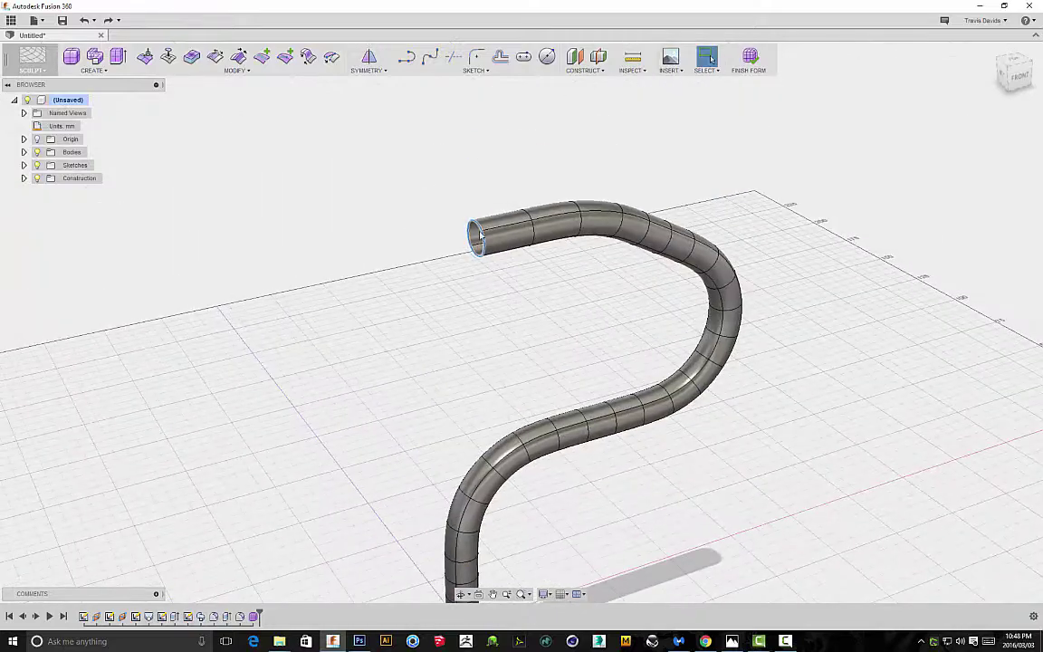
Cap the pipe's open upper end by applying Fill Hole to its edge loop.
{"action": "scroll", "coordinate": [489, 237], "scroll_direction": "down", "scroll_amount": 1}
{"action": "scroll", "coordinate": [496, 241], "scroll_direction": "up", "scroll_amount": 4}
{"action": "middle_click_drag", "start_coordinate": [355, 312], "coordinate": [376, 276], "text": "shift"}
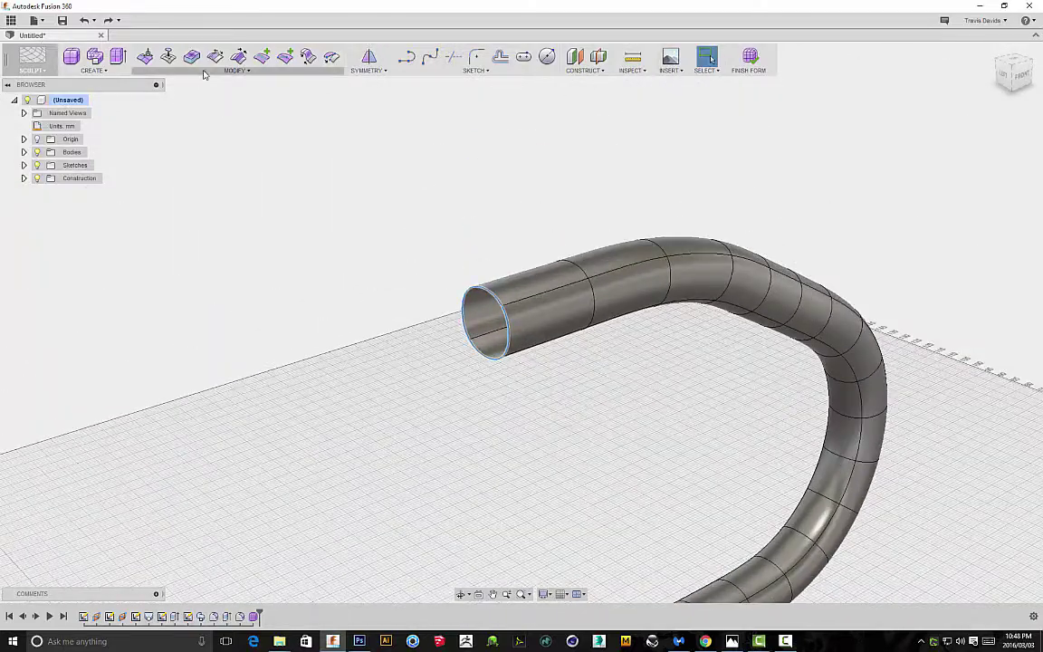
{"action": "left_click", "coordinate": [205, 73]}
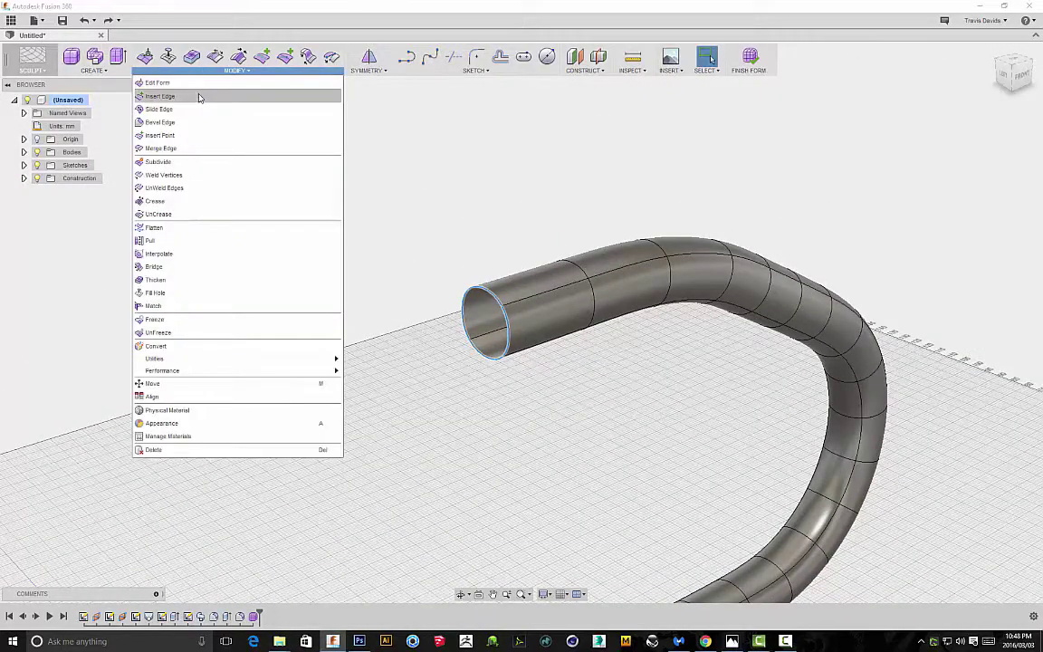
{"action": "left_click", "coordinate": [156, 292]}
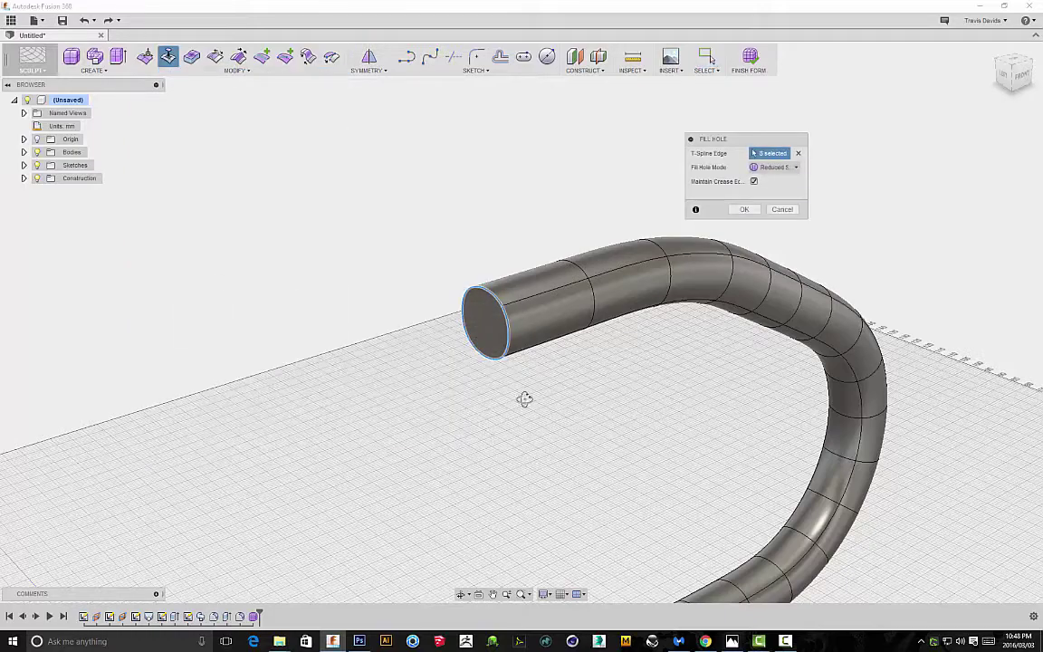
{"action": "middle_click_drag", "start_coordinate": [526, 399], "coordinate": [544, 403], "text": "shift"}
{"action": "middle_click_drag", "start_coordinate": [616, 295], "coordinate": [707, 210], "text": "shift"}
{"action": "middle_click_drag", "start_coordinate": [461, 186], "coordinate": [762, 222], "text": "shift"}
Preview the cap without maintained crease edges, and accept the Fill Hole in Reduced Star mode with Maintain Crease Edges enabled.
{"action": "left_click", "coordinate": [769, 167]}
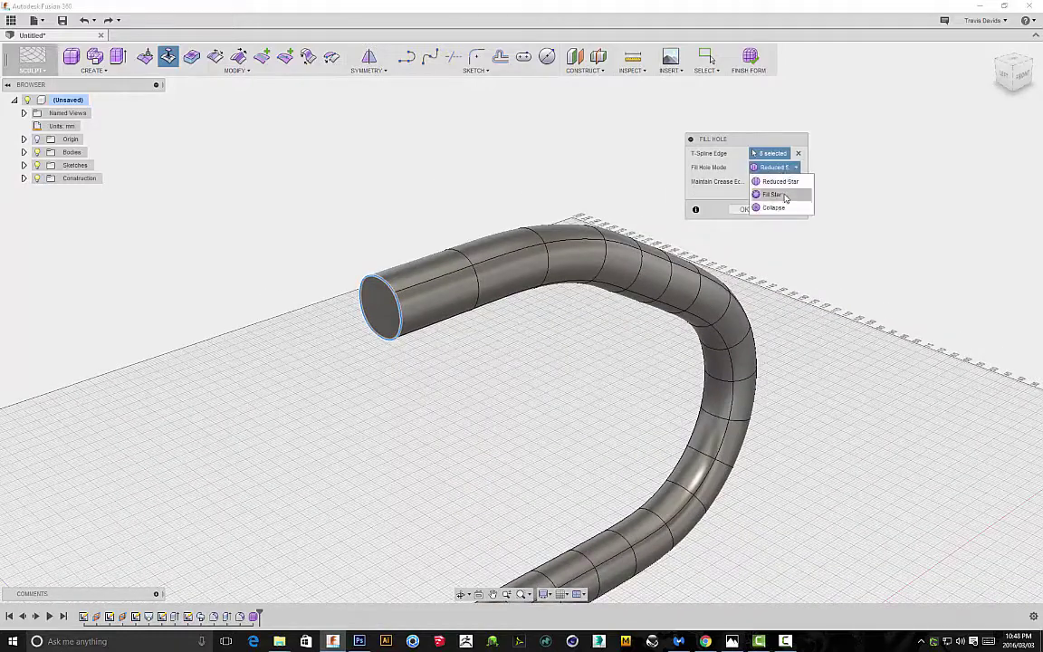
{"action": "left_click", "coordinate": [784, 182]}
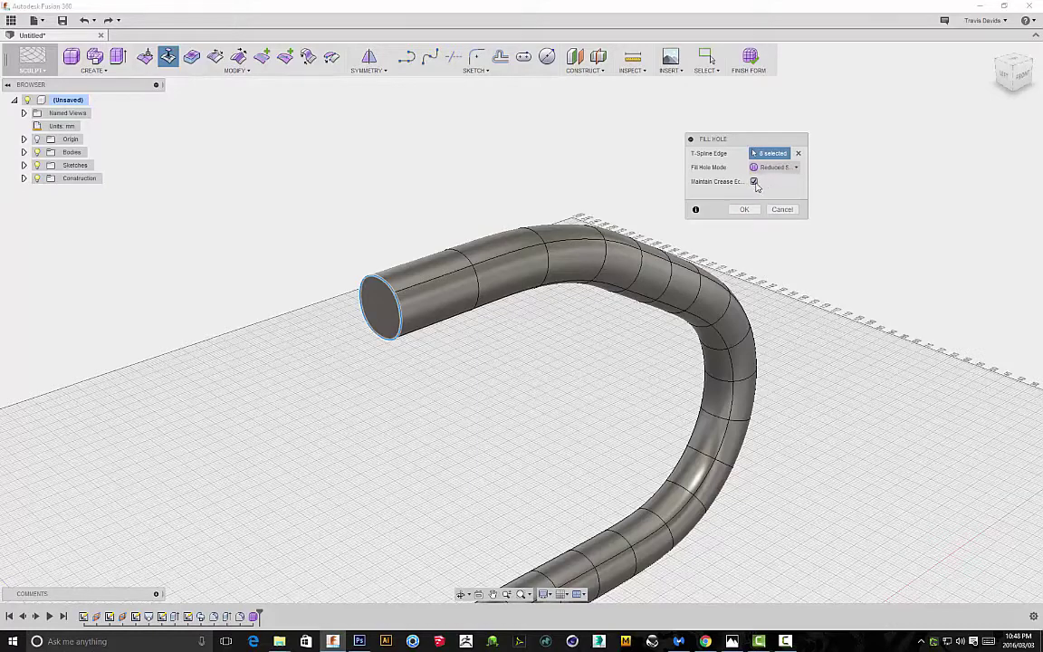
{"action": "left_click", "coordinate": [755, 181]}
{"action": "scroll", "coordinate": [415, 297], "scroll_direction": "up", "scroll_amount": 4}
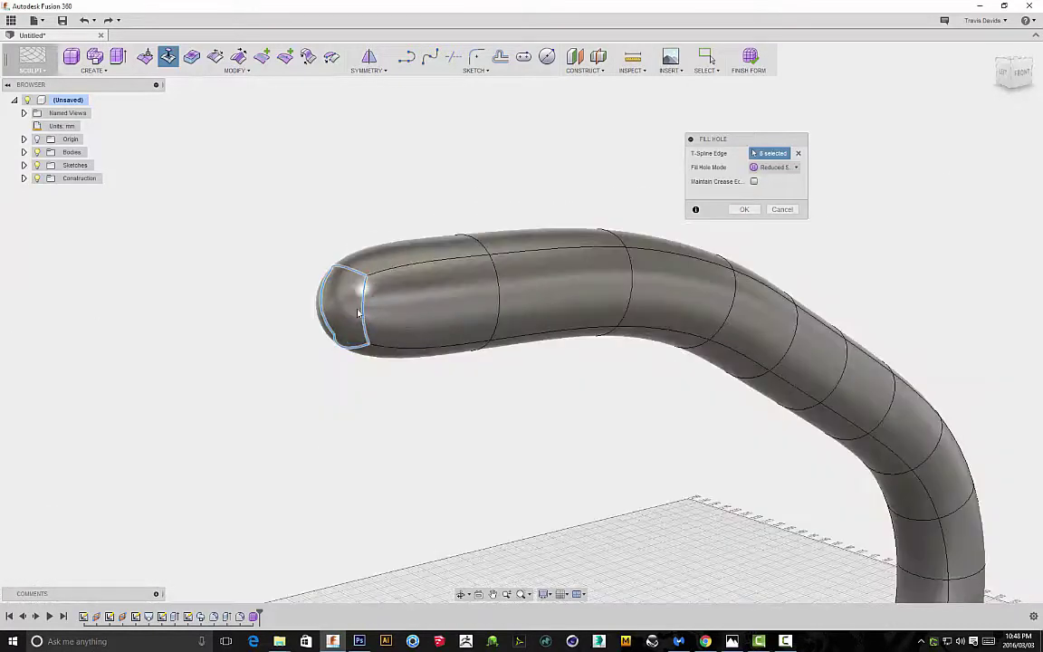
{"action": "middle_click_drag", "start_coordinate": [357, 312], "coordinate": [400, 209], "text": "shift"}
{"action": "left_click", "coordinate": [754, 181]}
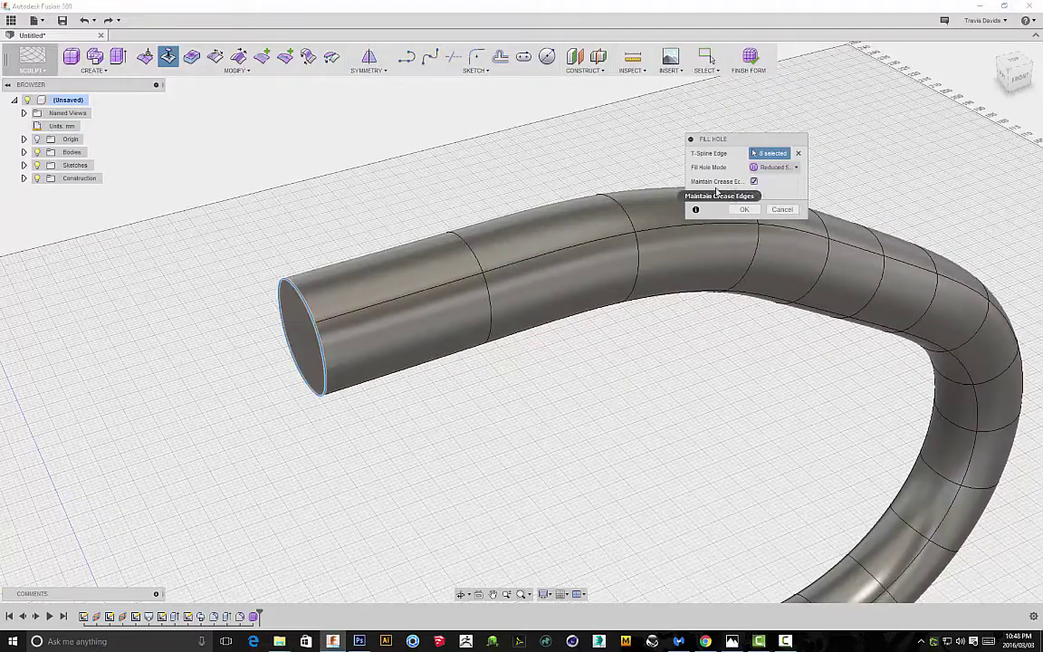
{"action": "left_click", "coordinate": [741, 210]}
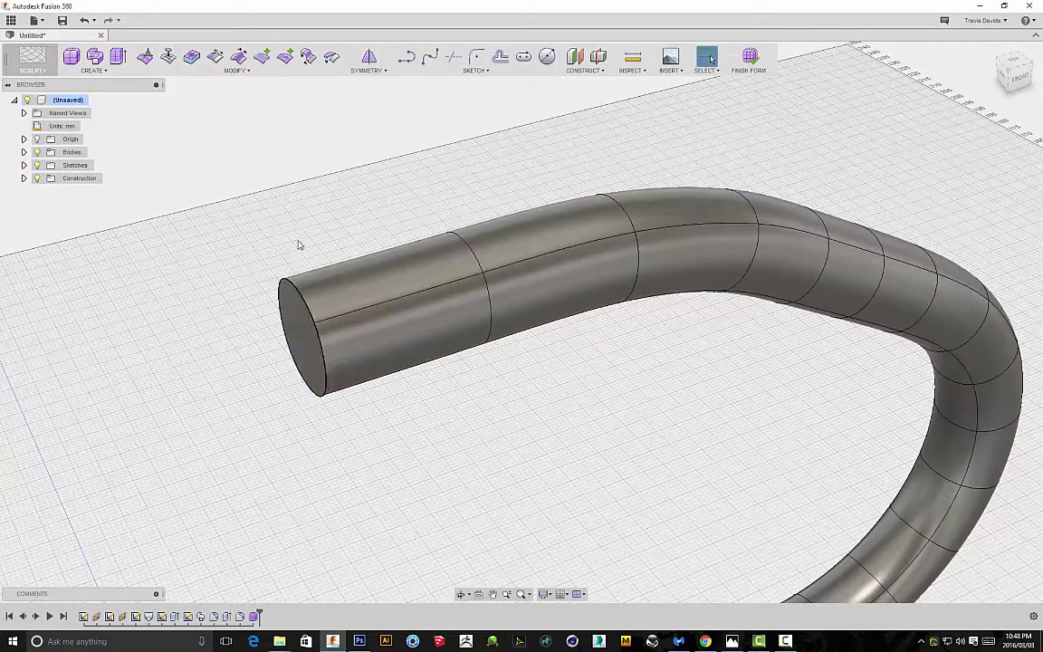
Check the capped upper end of the pipe from several angles and finish the form.
{"action": "middle_click_drag", "start_coordinate": [298, 242], "coordinate": [436, 268], "text": "shift"}
{"action": "middle_click_drag", "start_coordinate": [438, 238], "coordinate": [313, 293], "text": "shift"}
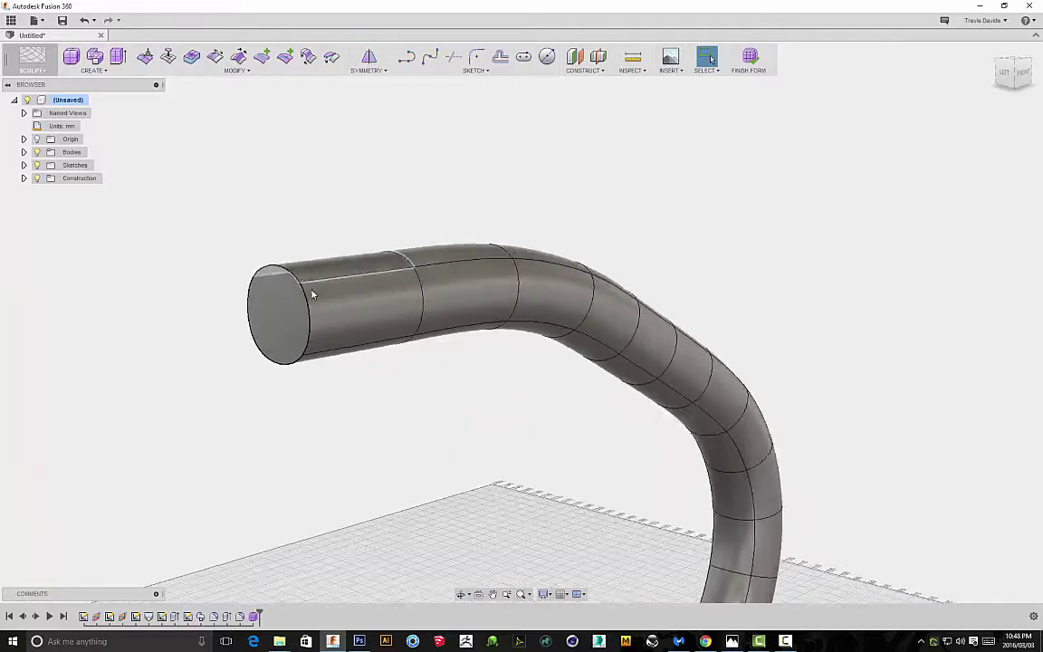
{"action": "scroll", "coordinate": [312, 294], "scroll_direction": "down", "scroll_amount": 3}
{"action": "middle_click_drag", "start_coordinate": [385, 204], "coordinate": [331, 238], "text": "shift"}
{"action": "scroll", "coordinate": [261, 311], "scroll_direction": "up", "scroll_amount": 4}
{"action": "middle_click_drag", "start_coordinate": [260, 312], "coordinate": [294, 315], "text": "shift"}
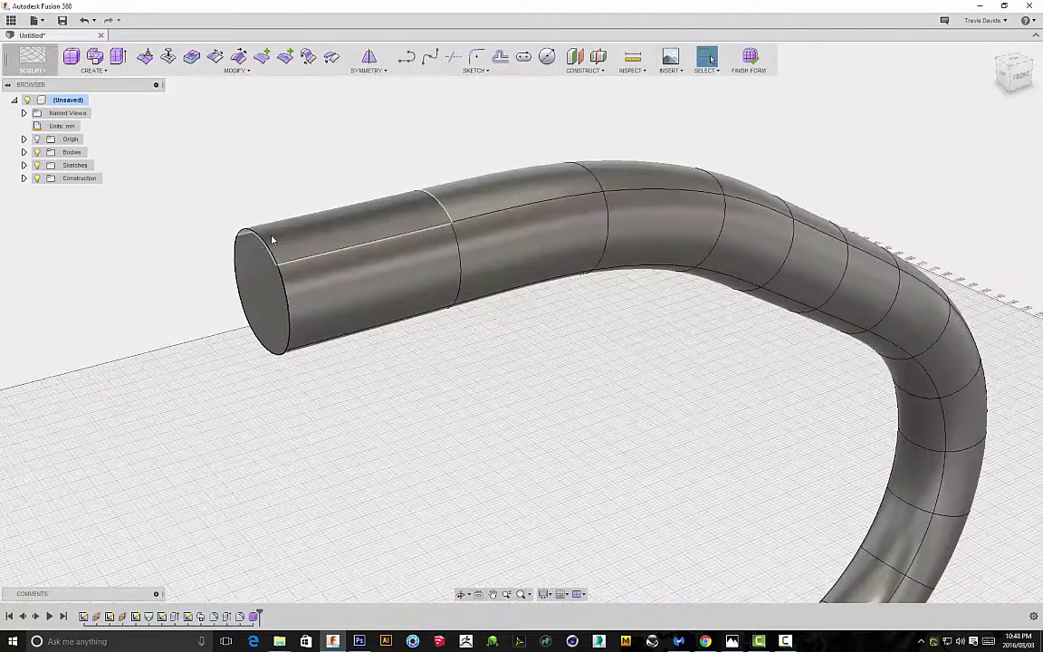
{"action": "scroll", "coordinate": [379, 319], "scroll_direction": "down", "scroll_amount": 5}
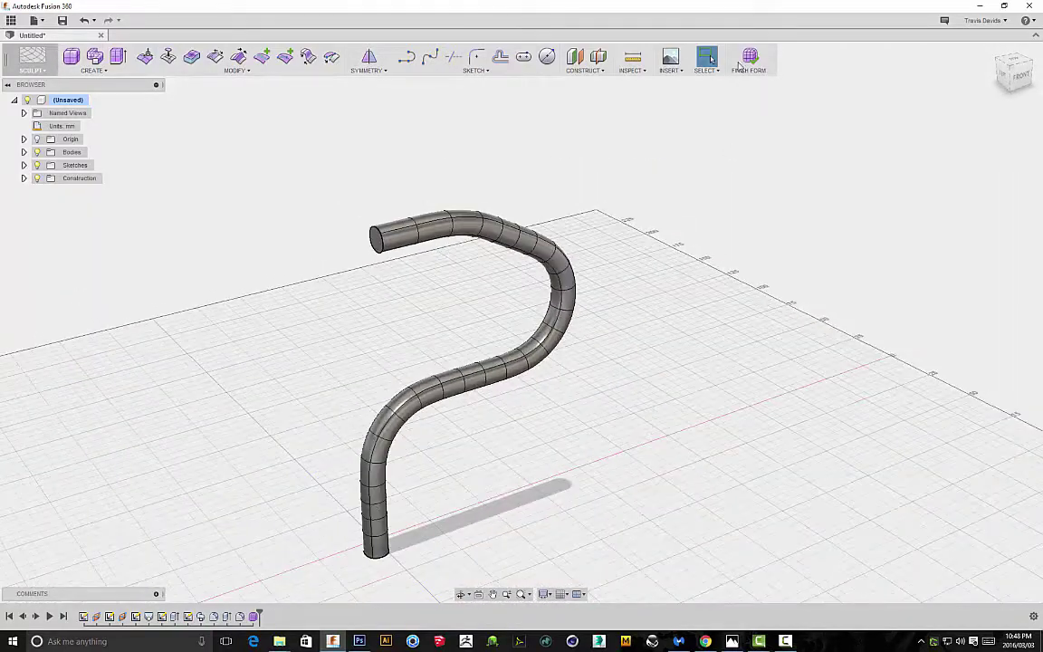
{"action": "left_click", "coordinate": [747, 60]}
Apply a constant-radius fillet with tangent chain to the edge of the pipe's capped upper end.
{"action": "middle_click_drag", "start_coordinate": [356, 360], "coordinate": [370, 238], "text": "shift"}
{"action": "scroll", "coordinate": [372, 221], "scroll_direction": "up", "scroll_amount": 4}
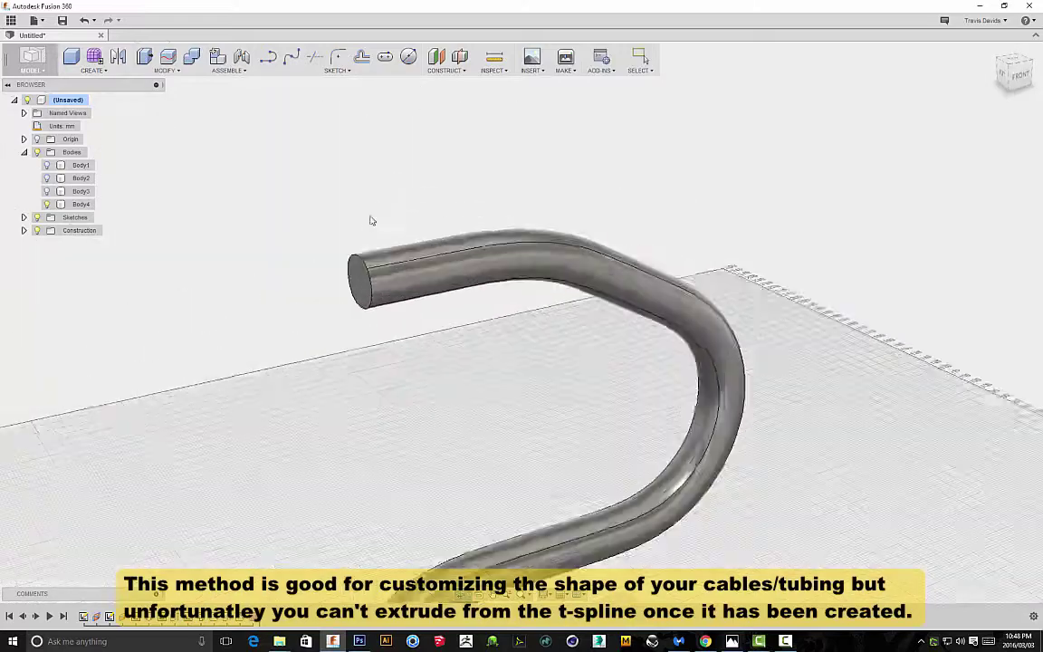
{"action": "scroll", "coordinate": [373, 249], "scroll_direction": "up", "scroll_amount": 3}
{"action": "left_click", "coordinate": [344, 294]}
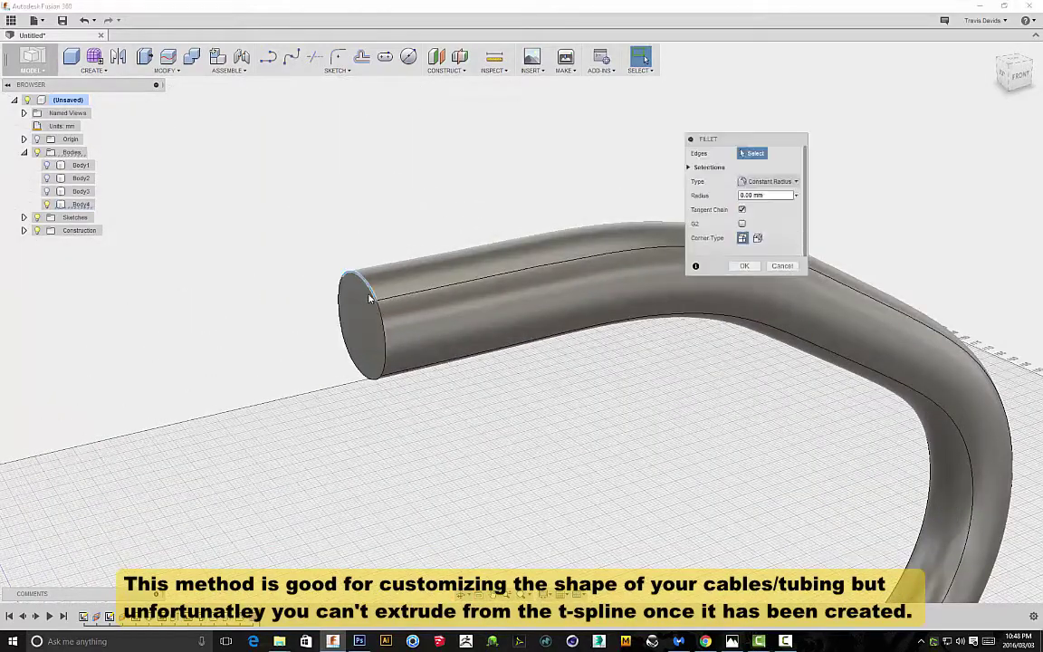
{"action": "scroll", "coordinate": [375, 283], "scroll_direction": "up", "scroll_amount": 4}
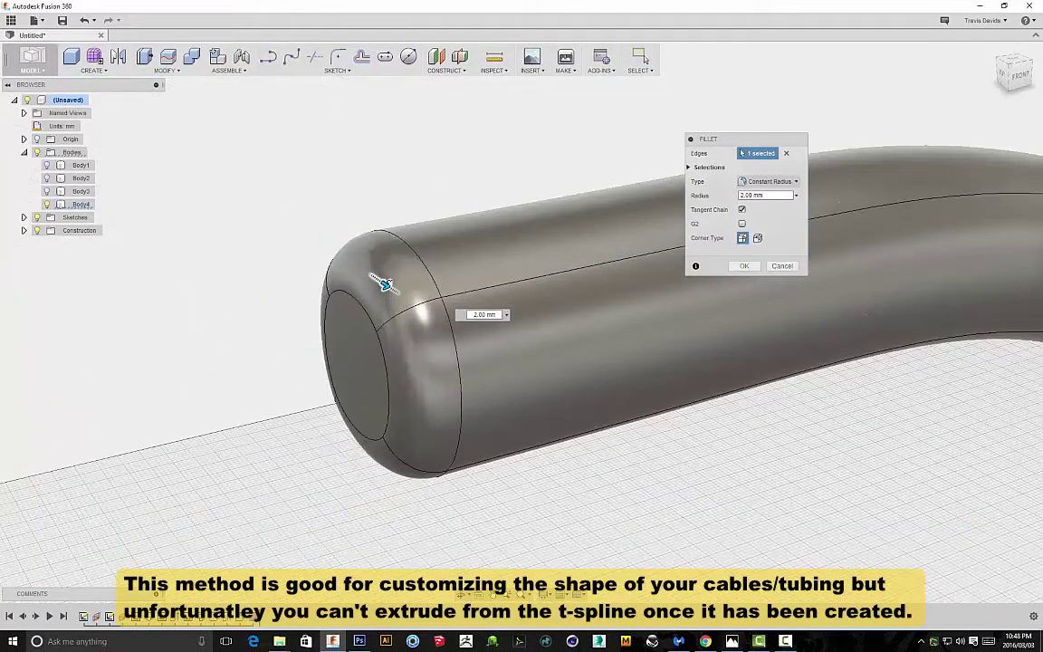
{"action": "left_click", "coordinate": [736, 267]}
Examine the finished pipe and its filleted upper end from several sides, at close range and as a whole.
{"action": "scroll", "coordinate": [734, 299], "scroll_direction": "down", "scroll_amount": 10}
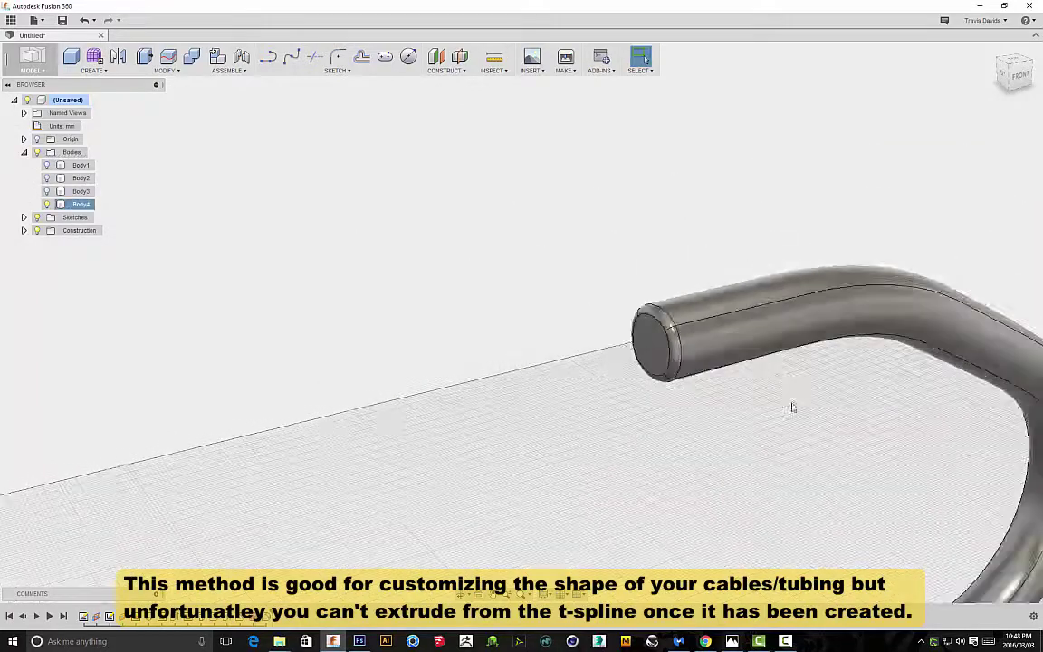
{"action": "middle_click_drag", "start_coordinate": [514, 287], "coordinate": [436, 239], "text": "shift"}
{"action": "middle_click_drag", "start_coordinate": [516, 267], "coordinate": [317, 270], "text": "shift"}
{"action": "middle_click_drag", "start_coordinate": [317, 269], "coordinate": [586, 226]}
{"action": "scroll", "coordinate": [532, 286], "scroll_direction": "up", "scroll_amount": 4}
{"action": "scroll", "coordinate": [574, 220], "scroll_direction": "down", "scroll_amount": 4}
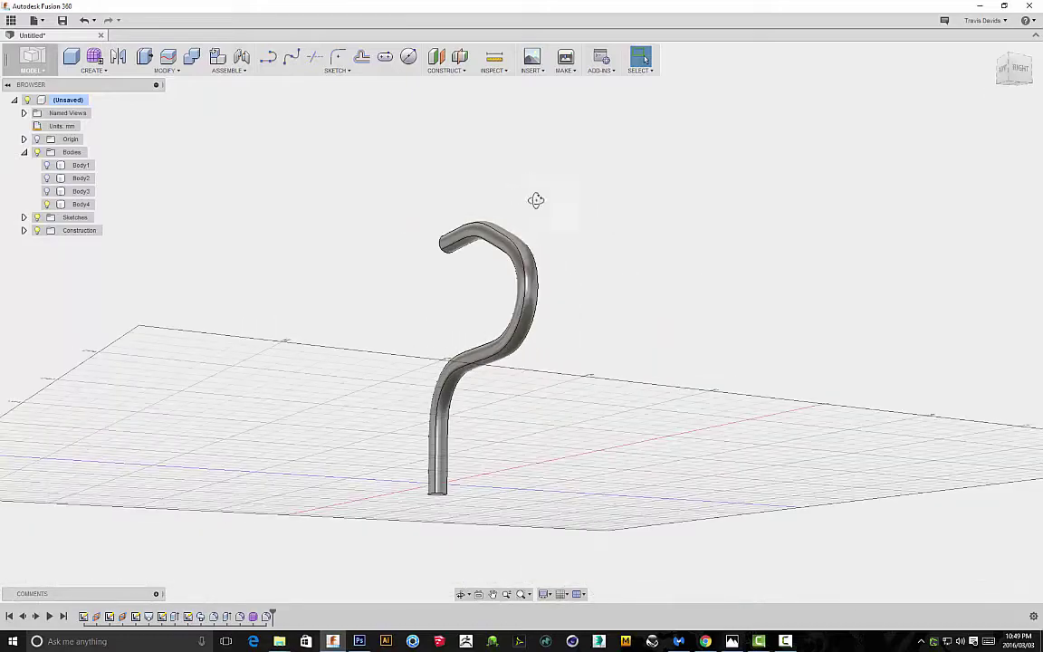
{"action": "middle_click_drag", "start_coordinate": [537, 200], "coordinate": [560, 207], "text": "shift"}
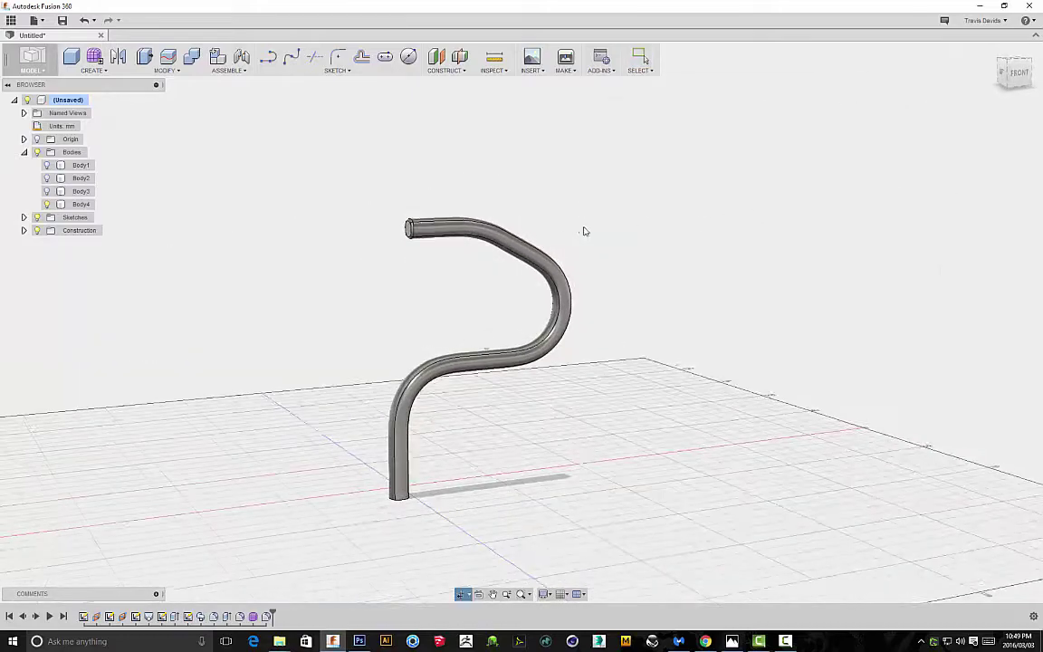
{"action": "middle_click_drag", "start_coordinate": [701, 224], "coordinate": [651, 207], "text": "shift"}
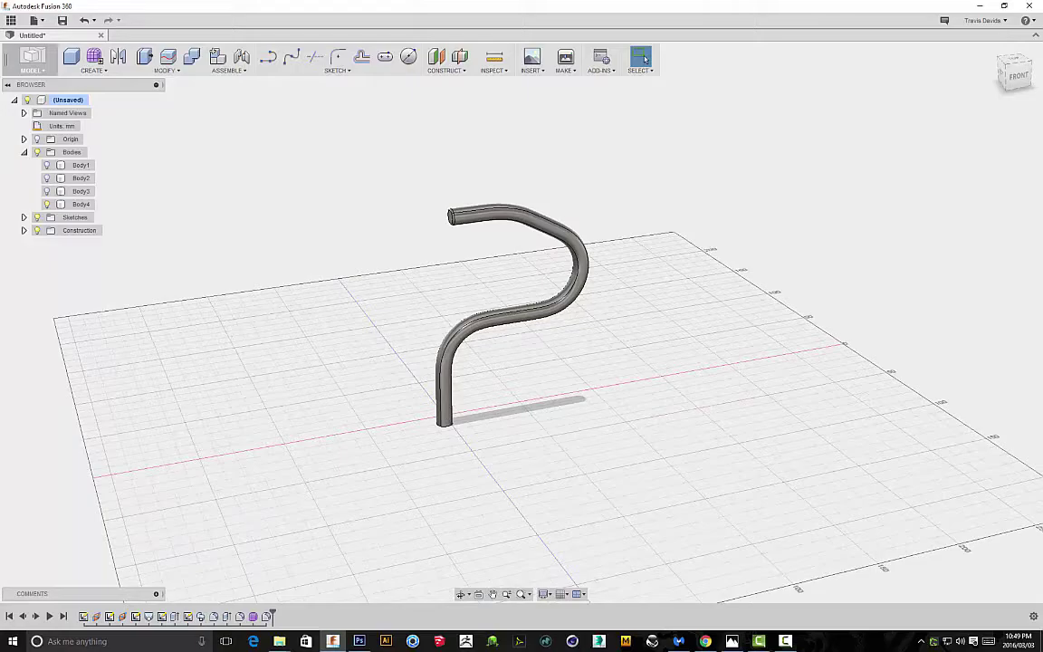